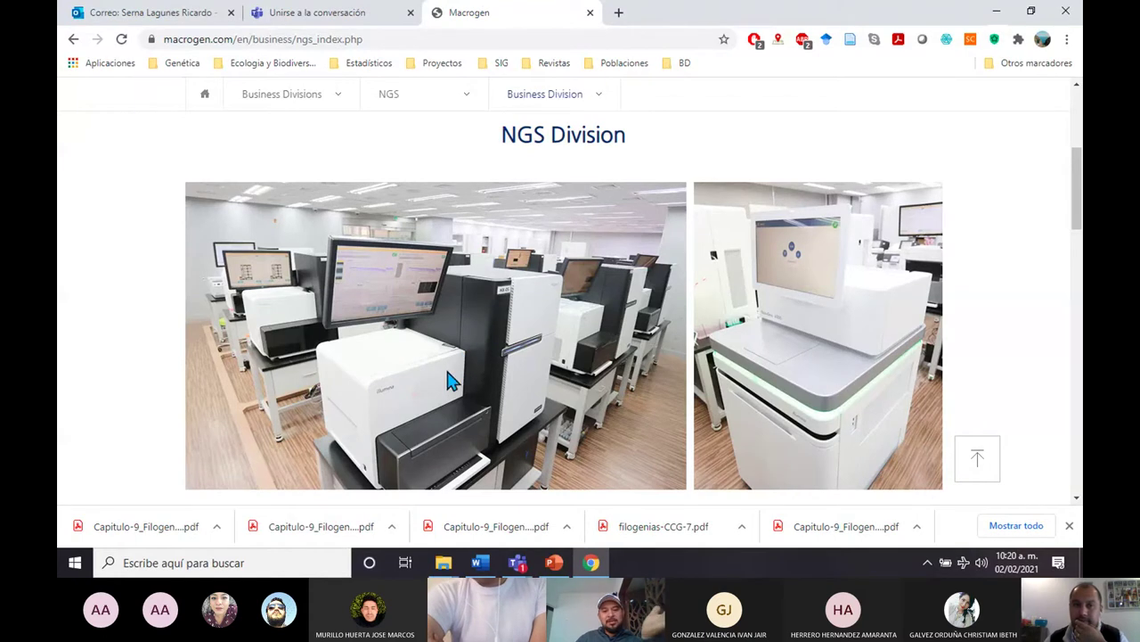
Step: Examine the NGS Division page down to its Workflow section, highlighting the stages from DNA/RNA Extraction to Bioinformatical Analysis
scroll(450, 379, "down", 3)
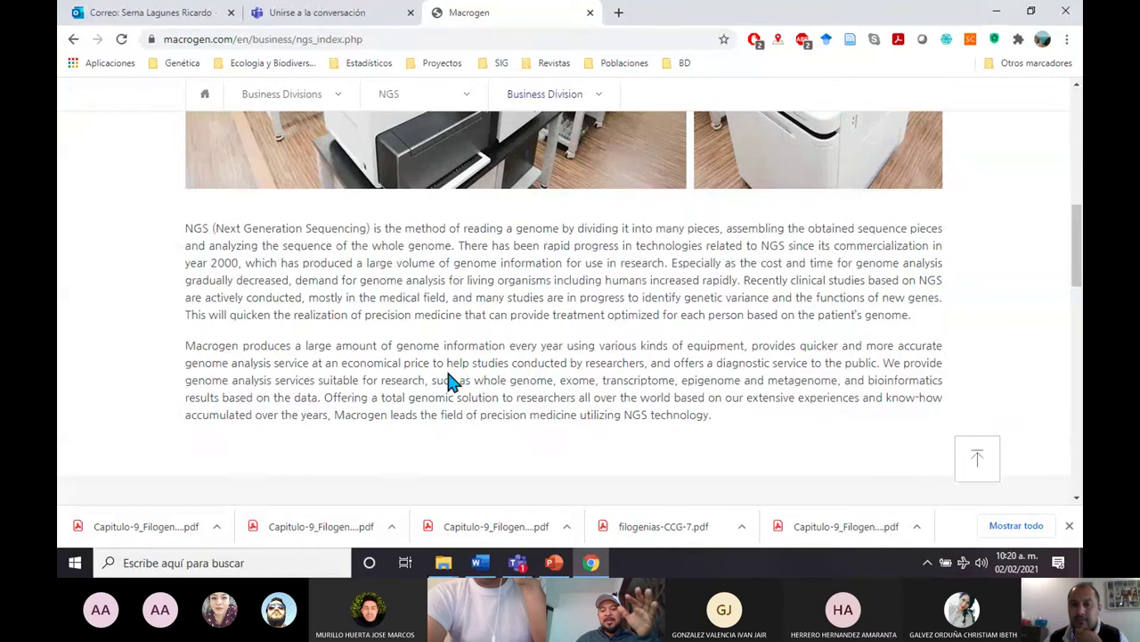
scroll(450, 379, "down", 3)
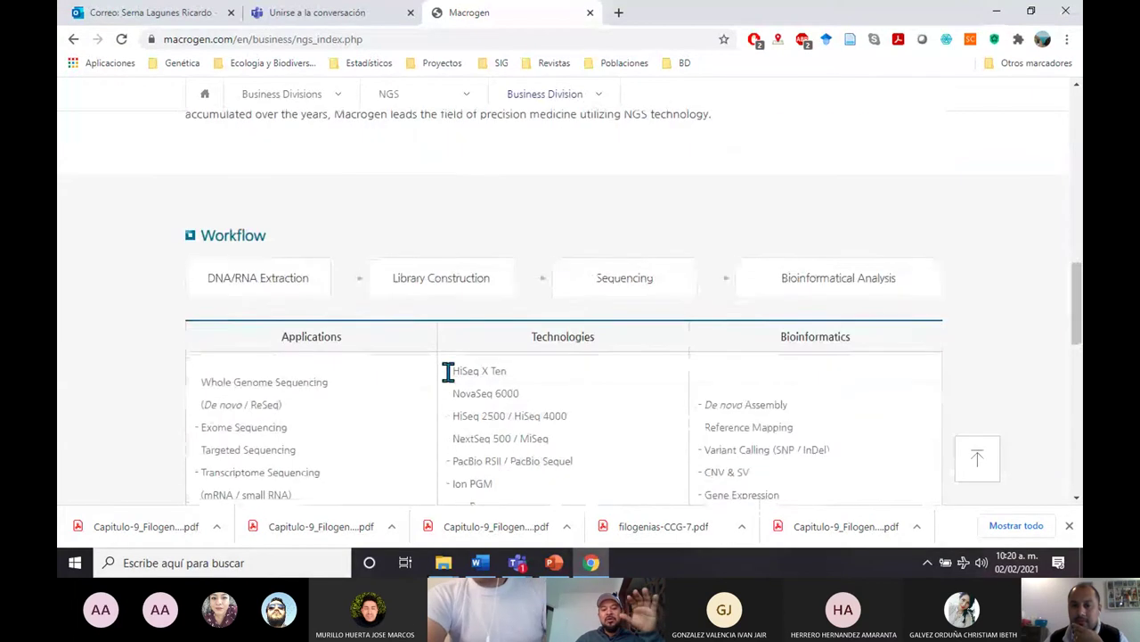
scroll(448, 372, "down", 1)
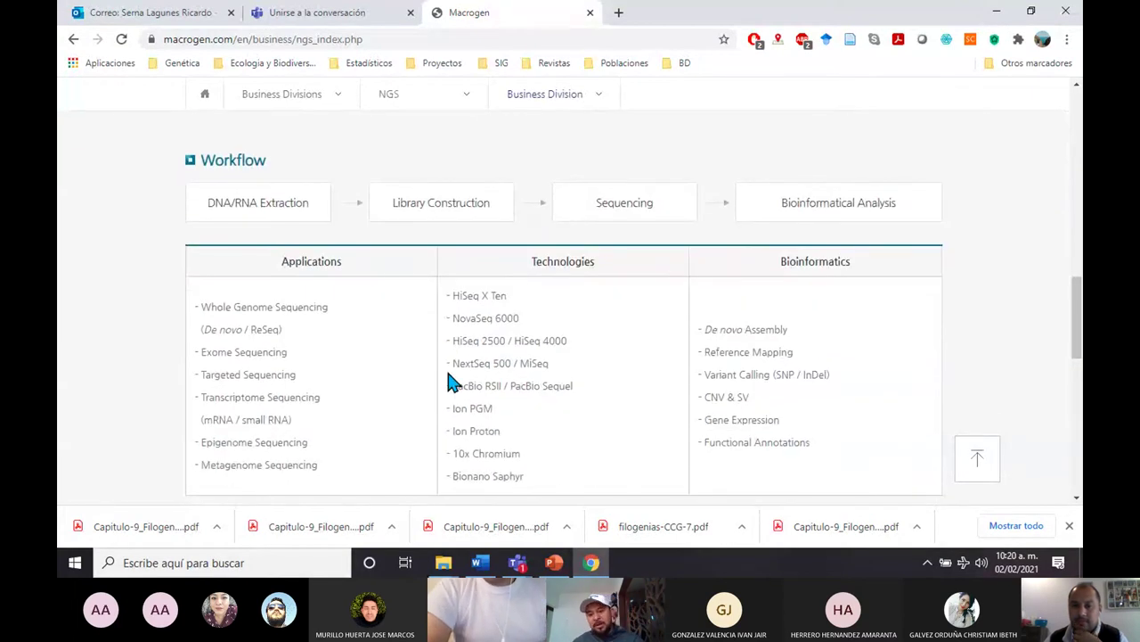
scroll(450, 374, "down", 1)
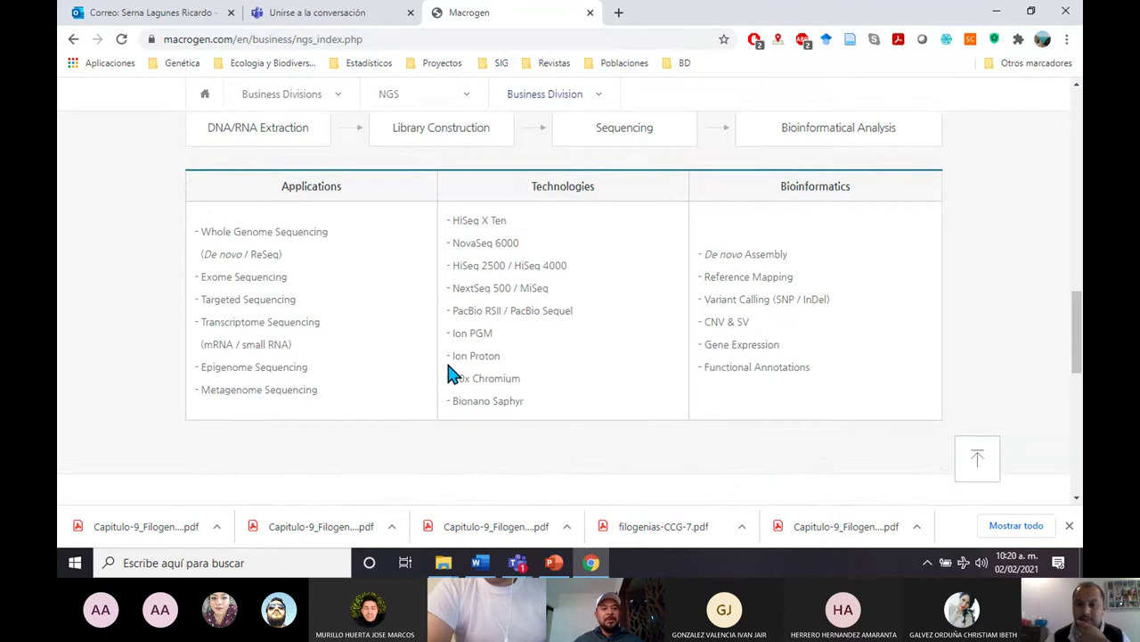
scroll(450, 374, "up", 1)
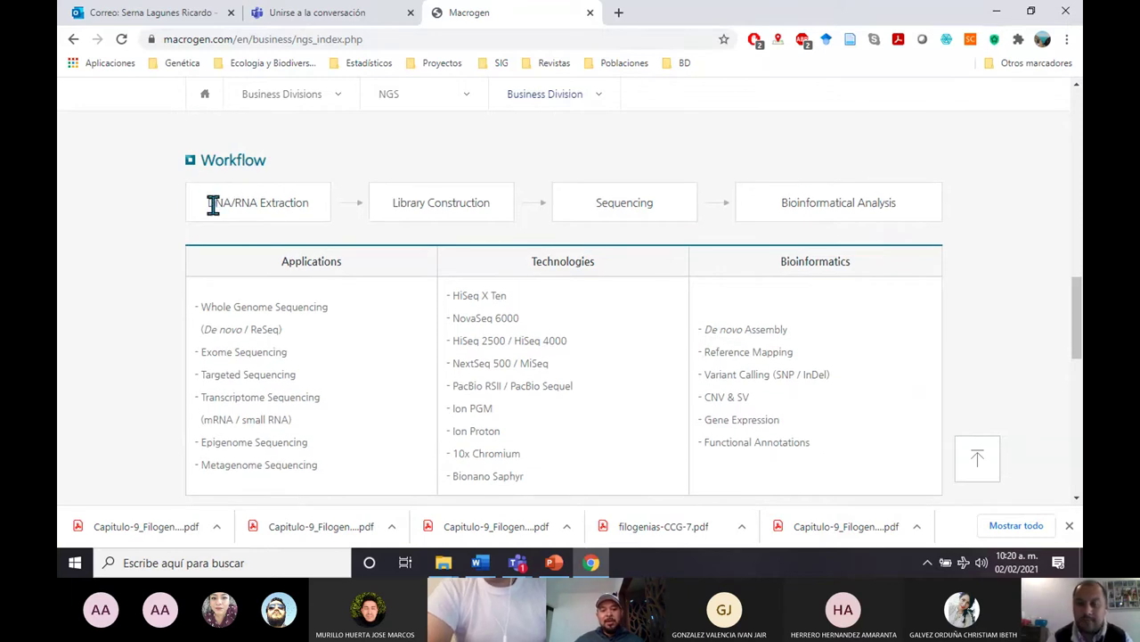
left_click_drag(216, 203, 318, 201)
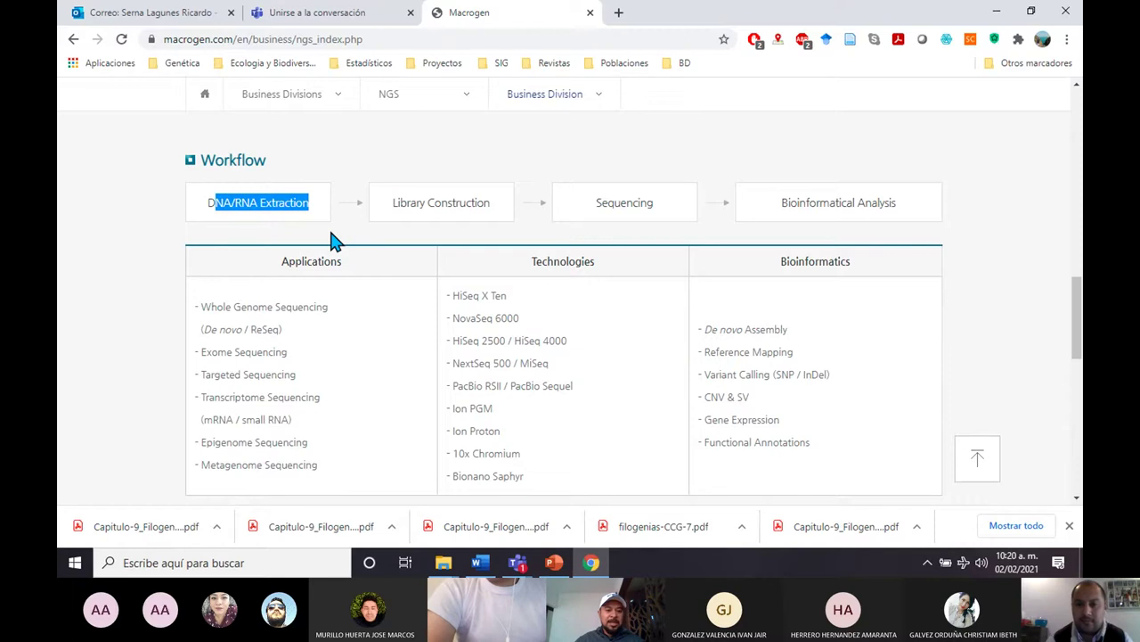
left_click(334, 238)
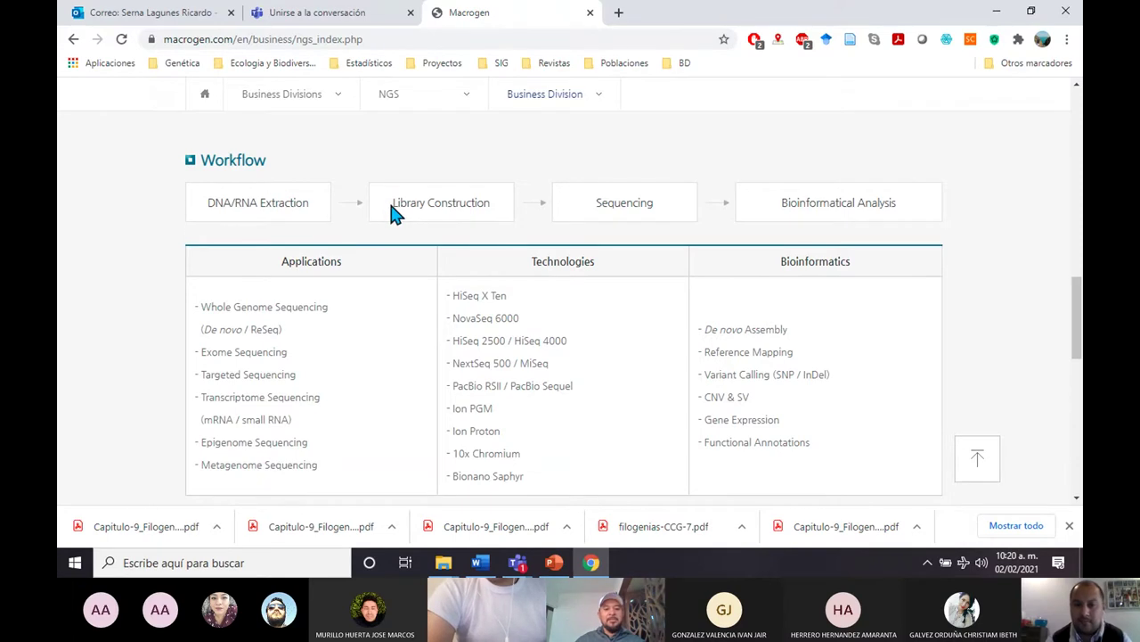
left_click_drag(391, 204, 474, 203)
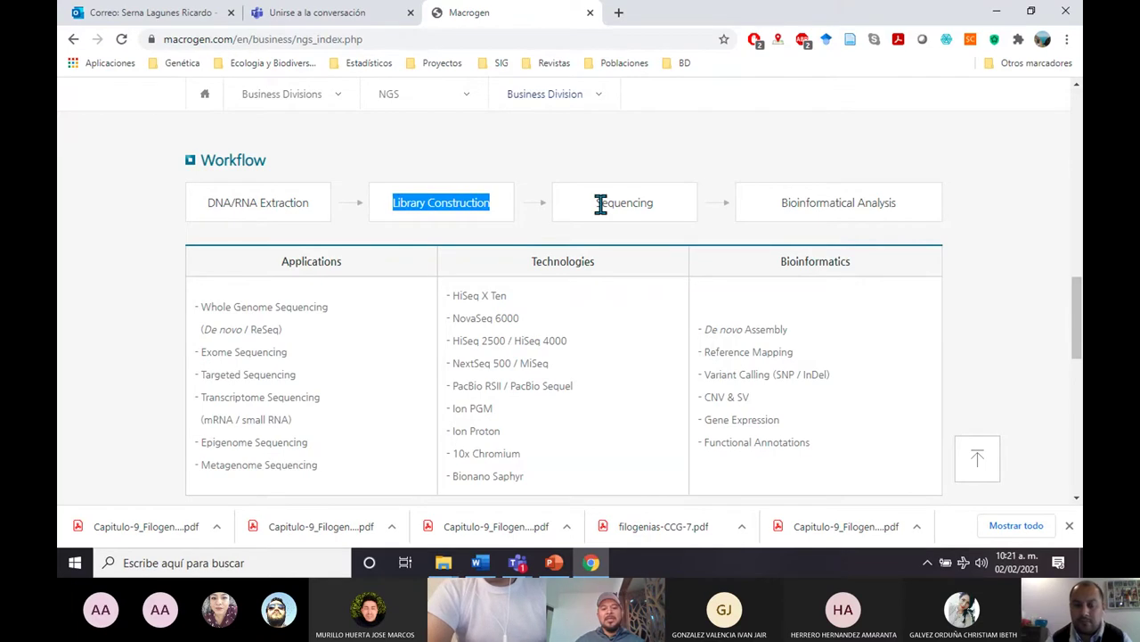
left_click_drag(594, 204, 657, 204)
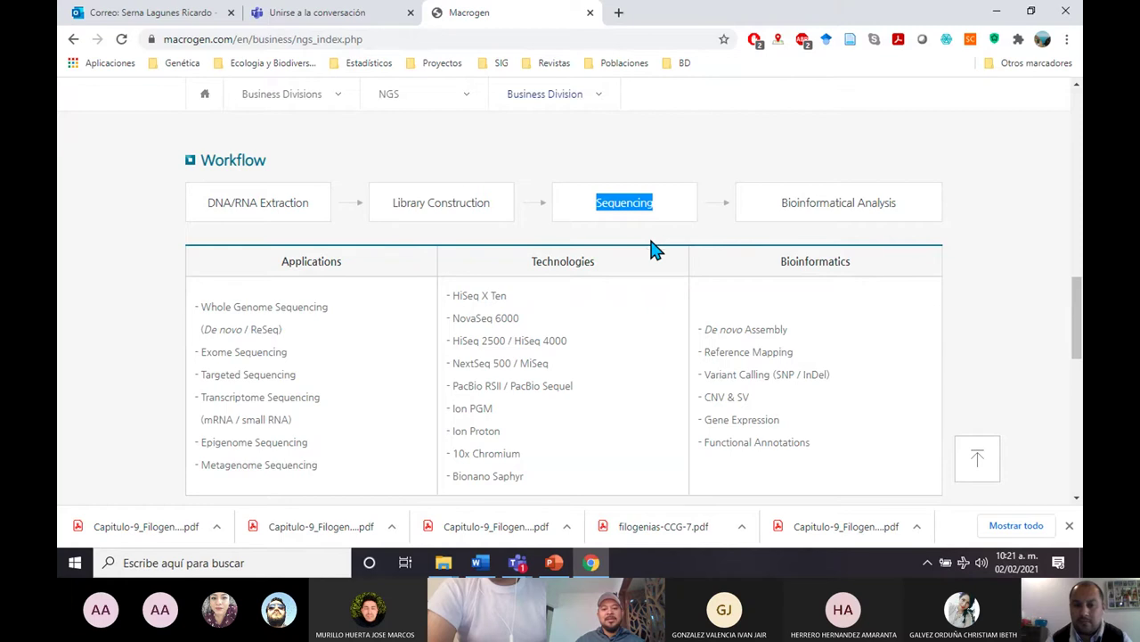
left_click_drag(778, 203, 920, 232)
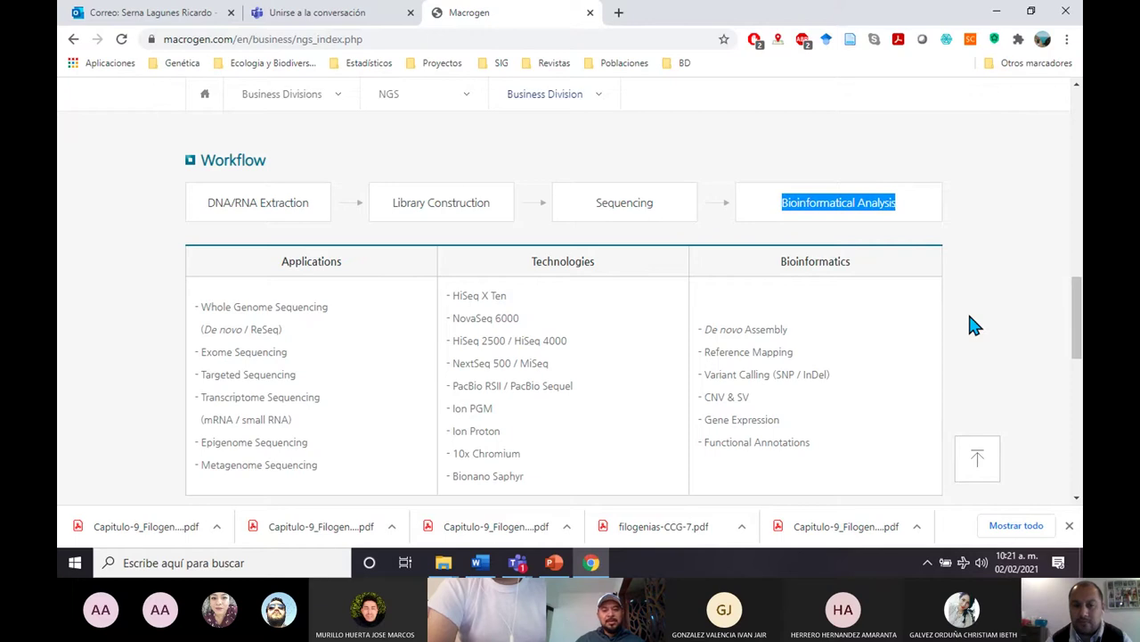
left_click(792, 182)
Step: Copy the Macrogen NGS page address and send it in the Teams meeting chat
scroll(686, 214, "up", 10)
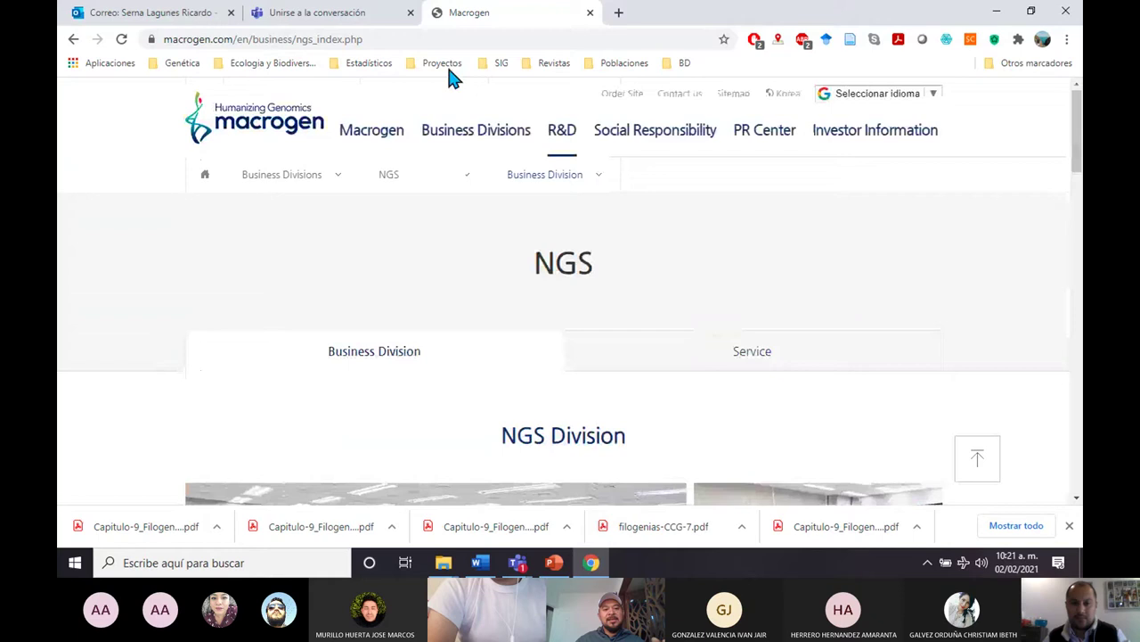
left_click(426, 39)
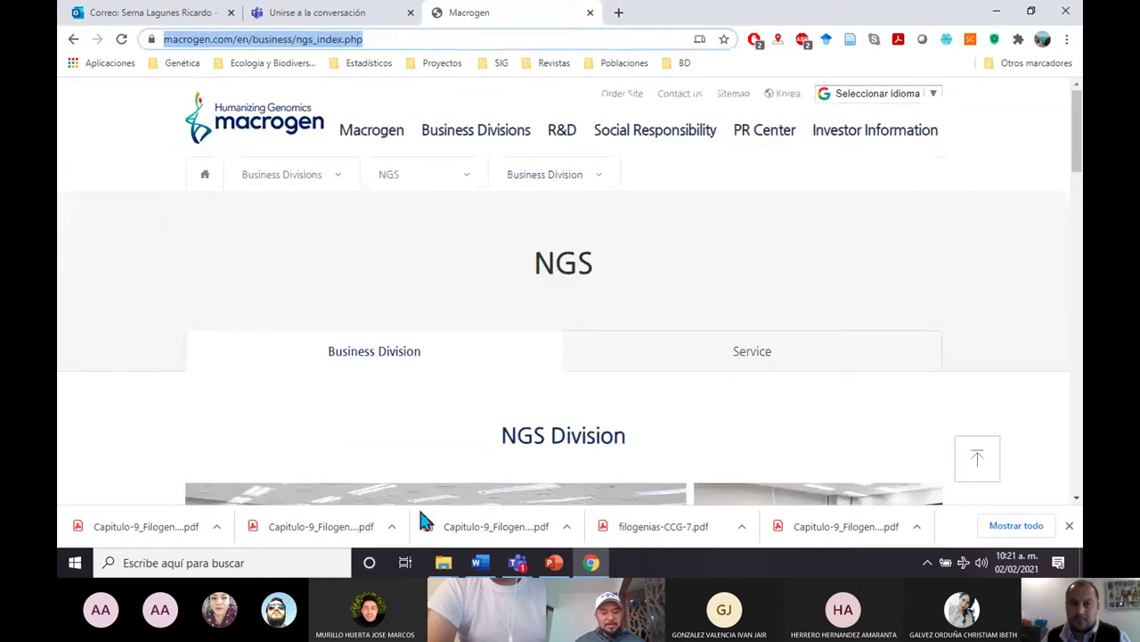
left_click(515, 560)
left_click(512, 499)
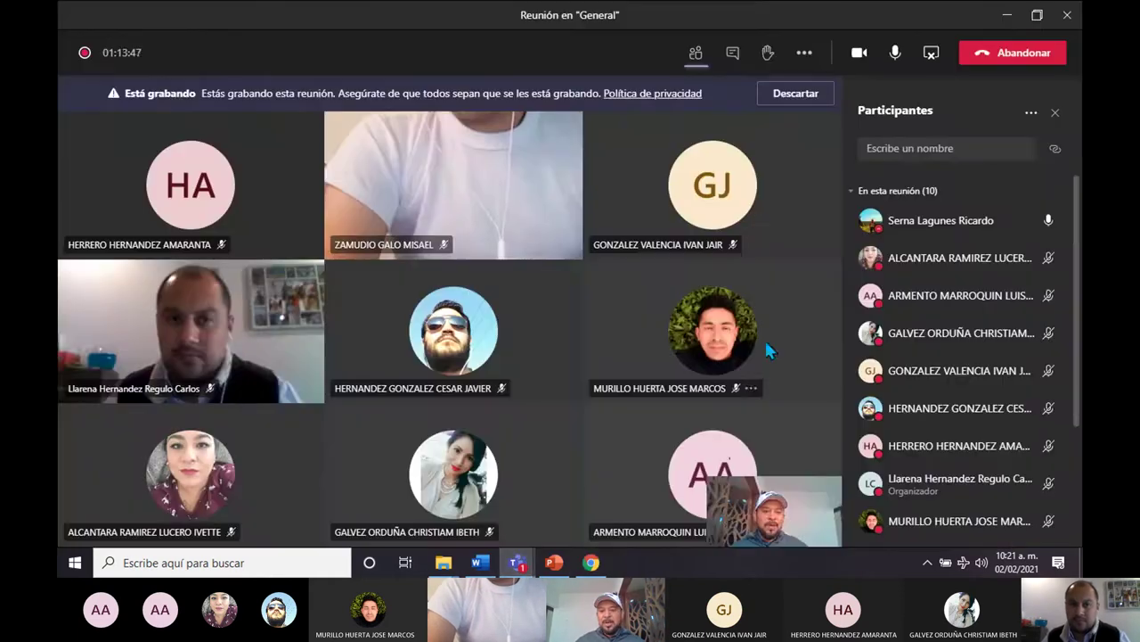
left_click(733, 53)
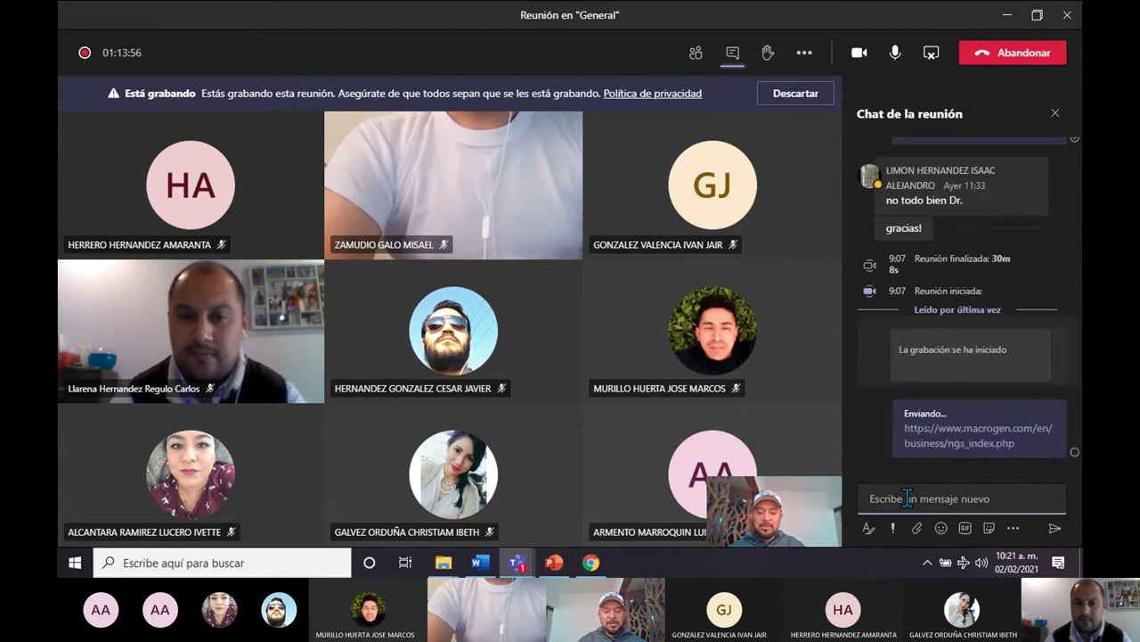
left_click(1008, 17)
Step: Switch to PowerPoint and present slide 6 with the lineage origins map, revisiting the Mexico vegetation map on slide 5 before ending the show
left_click(553, 563)
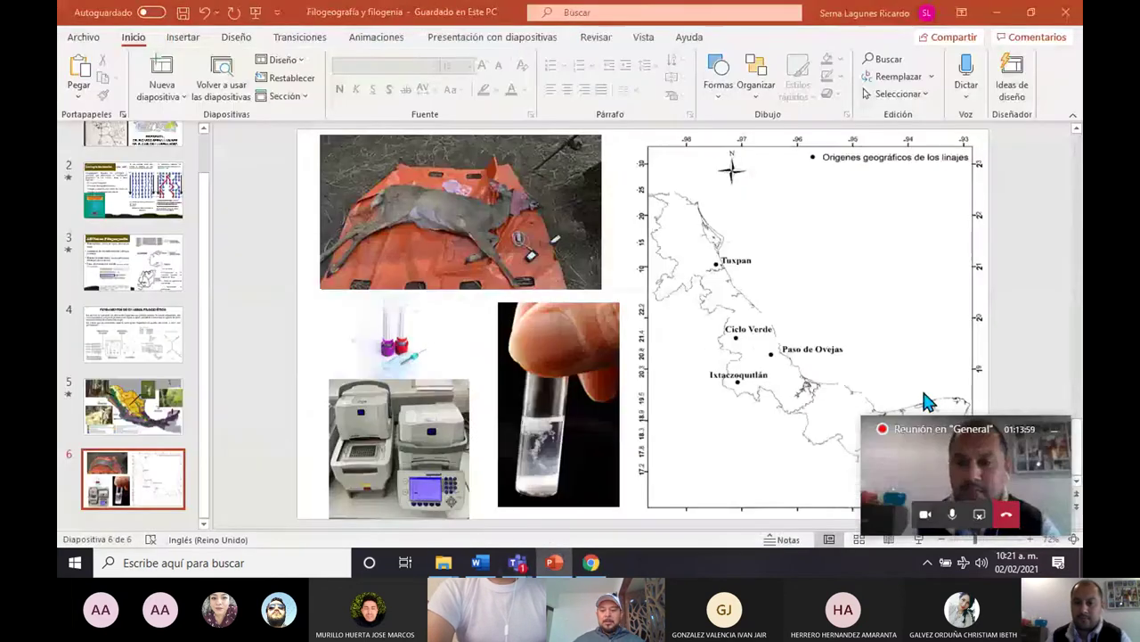
left_click(920, 540)
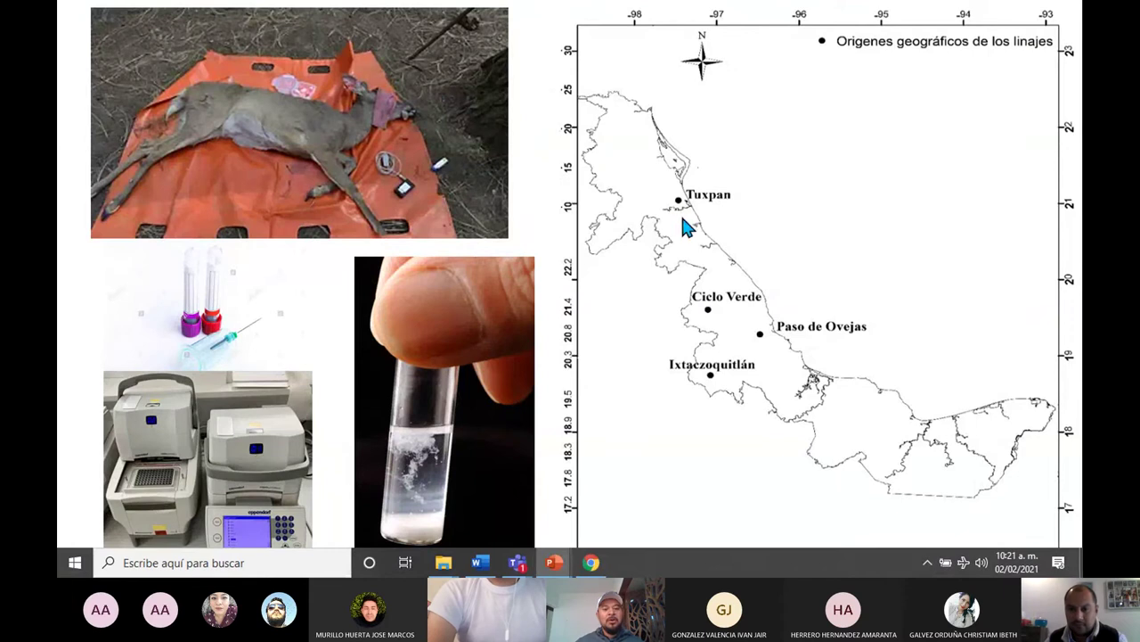
left_click(711, 207)
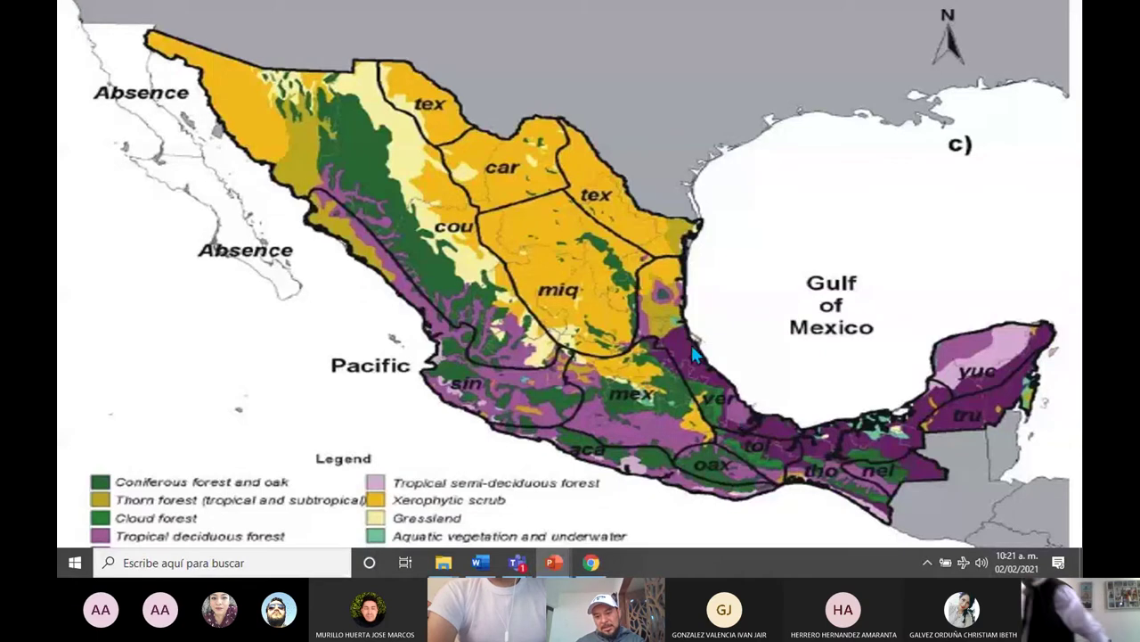
left_click(786, 428)
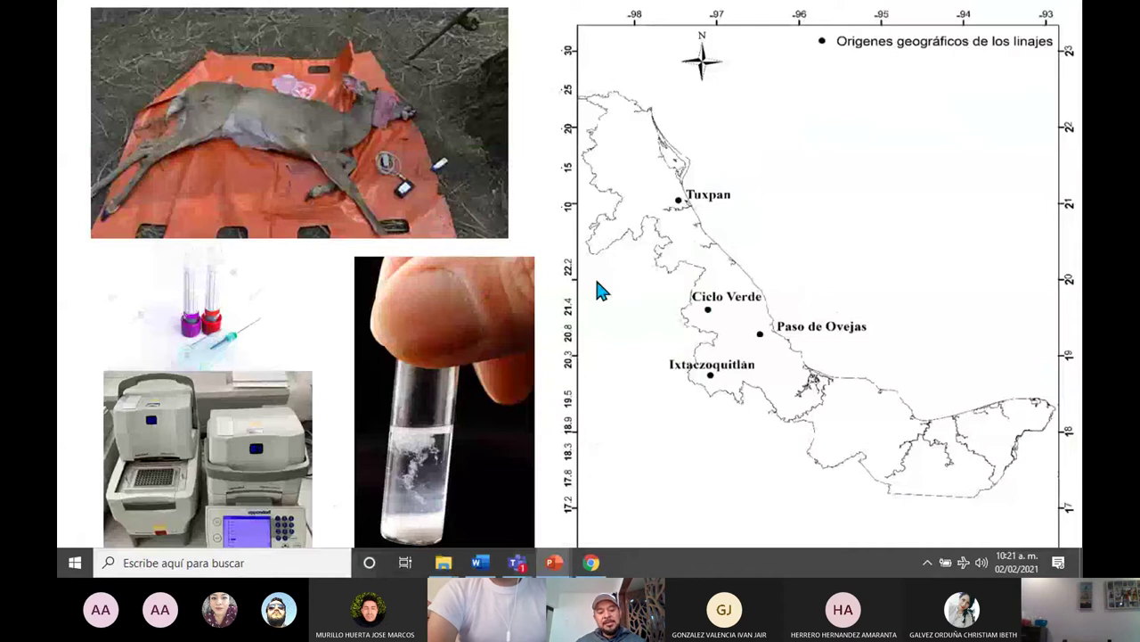
key("Escape")
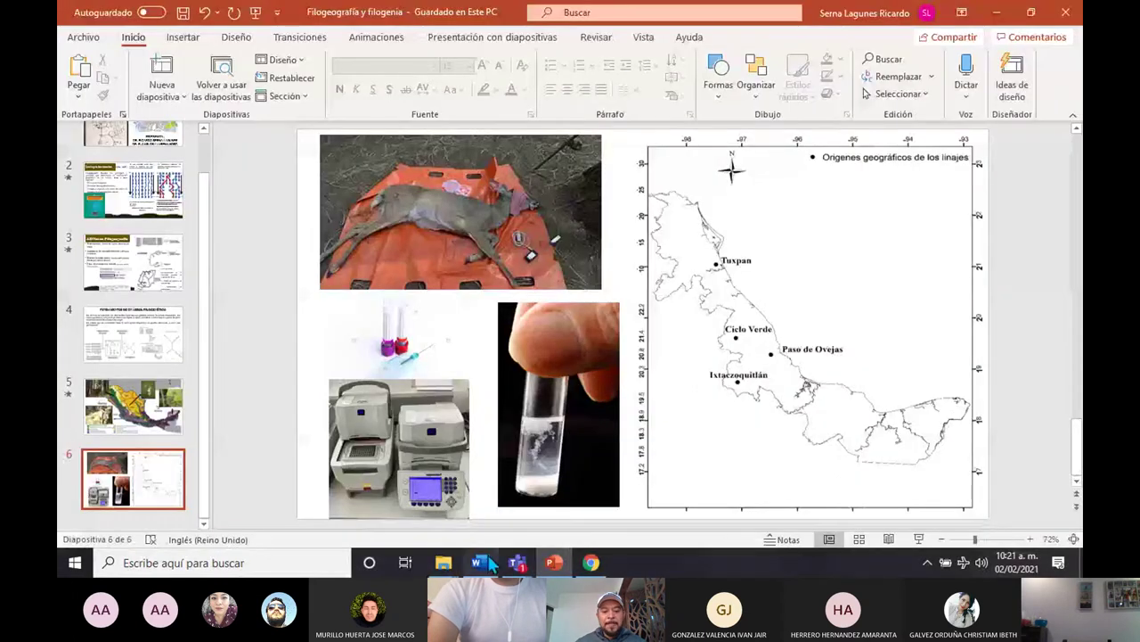
Step: Switch to Chrome, search Google for "genbank" in a new tab and open the NCBI GenBank Overview page
left_click(591, 563)
left_click(590, 10)
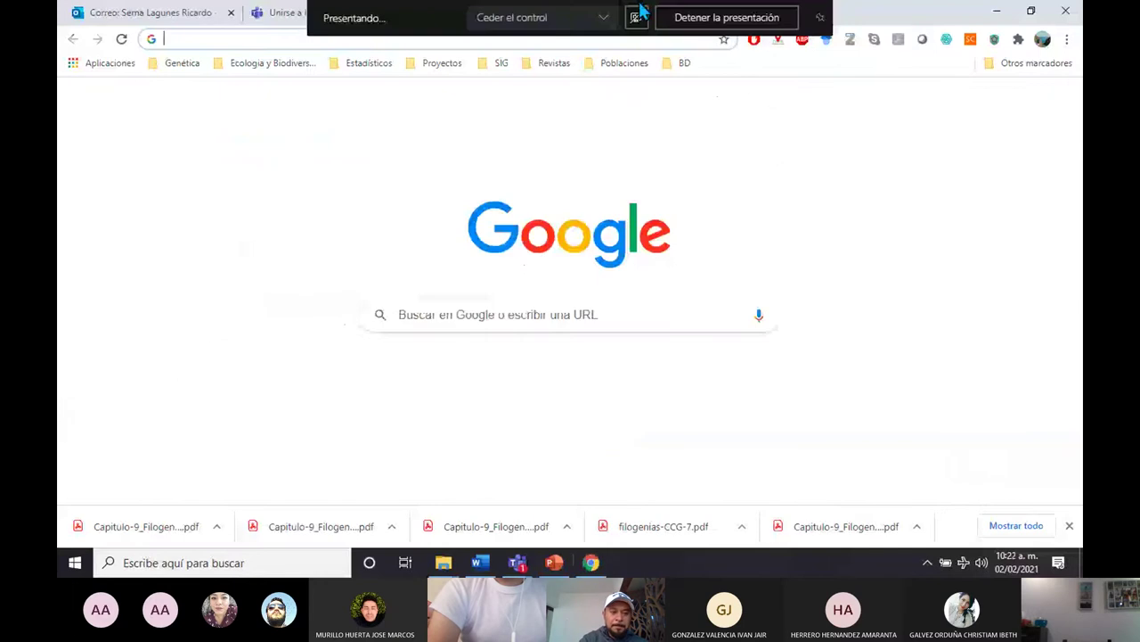
type("genbank")
key("Return")
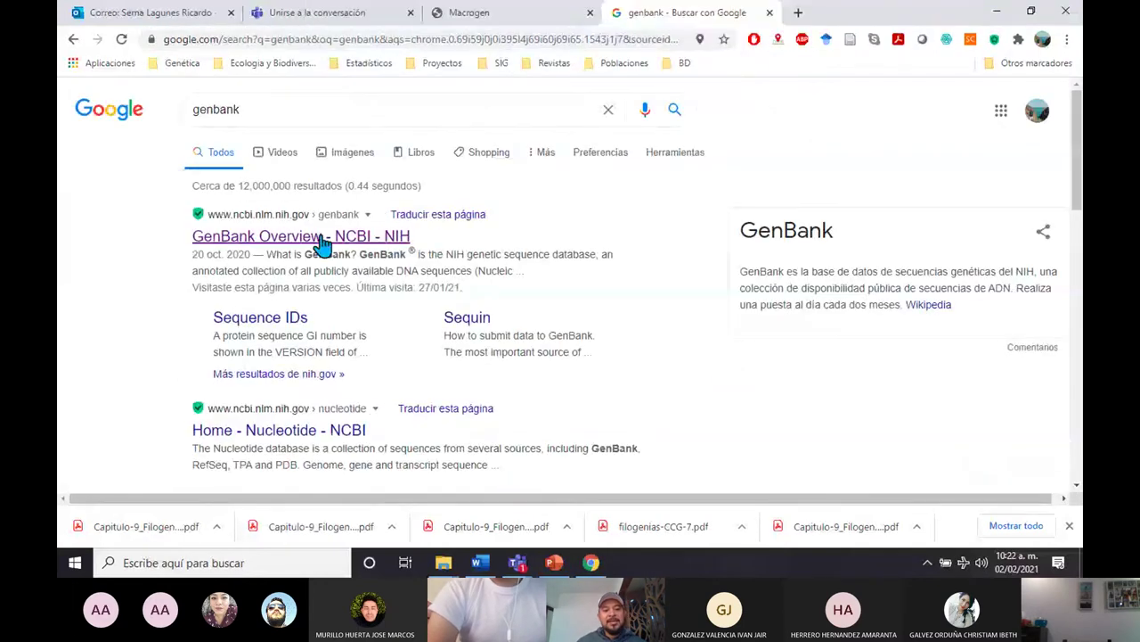
left_click(323, 239)
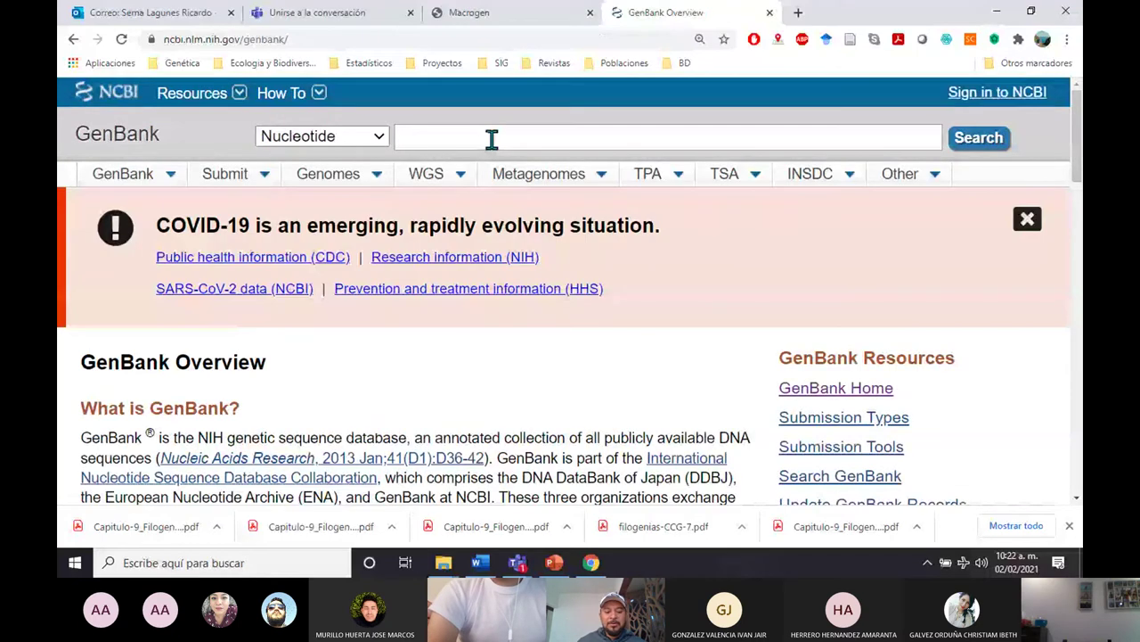
Step: Search the Nucleotide database for "odocoileus virginianus d-loop"
type("od")
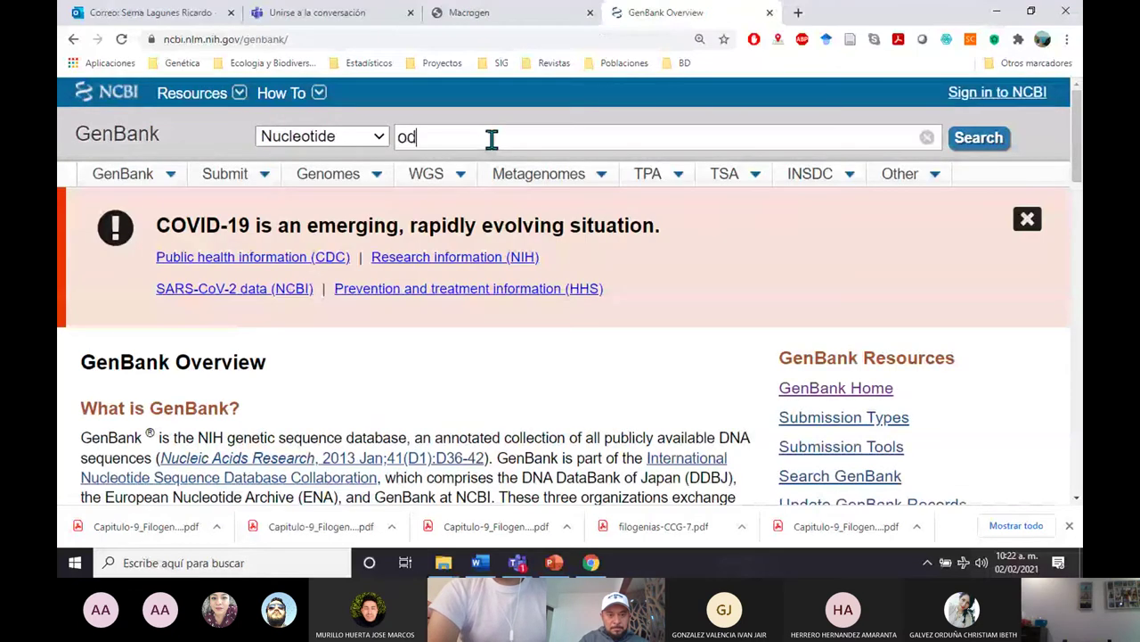
type("ociileu")
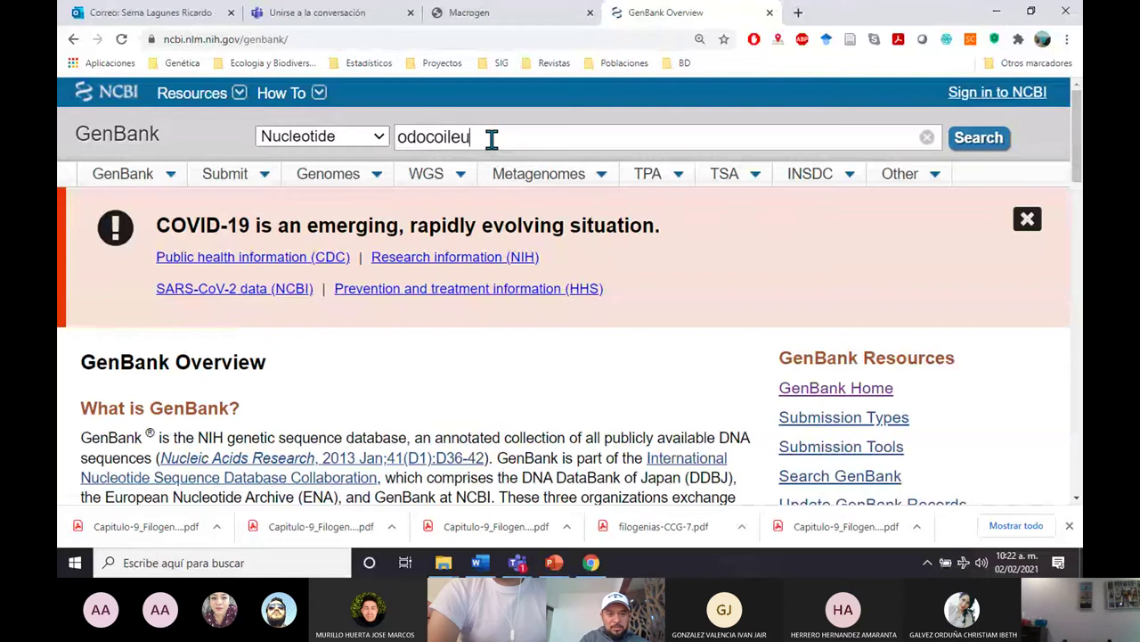
type("s virginianus ")
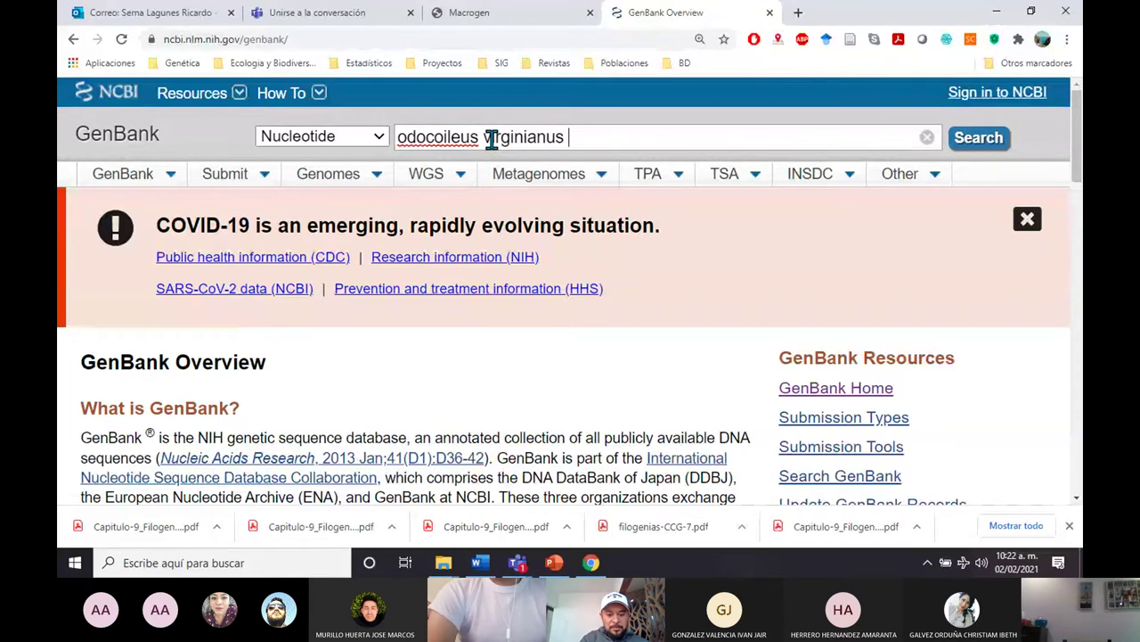
type("d")
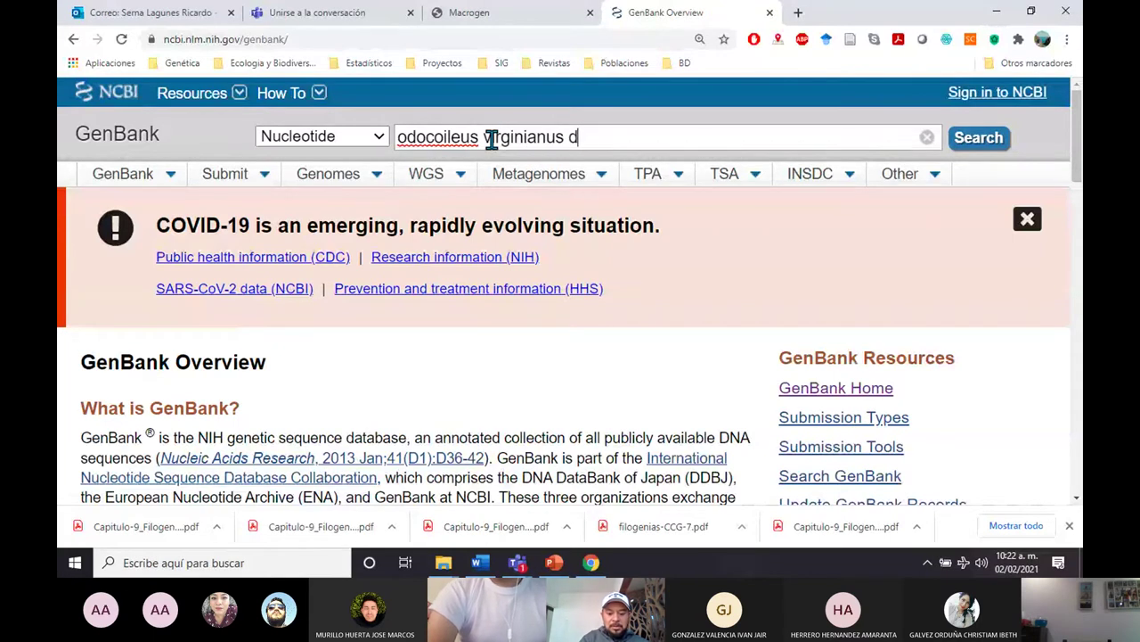
type("-loop")
key("Return")
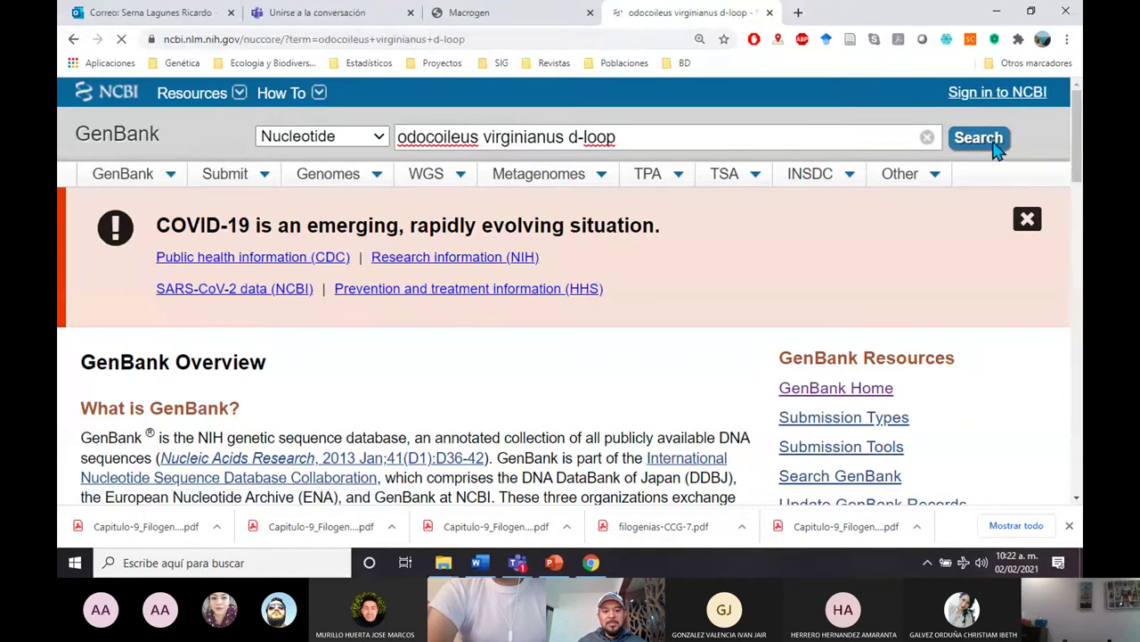
Step: Open the FASTA sequence of the Odocoileus virginianus haplotype GCC-F D-loop record, accession GU169083.1, from the search results
scroll(748, 302, "down", 3)
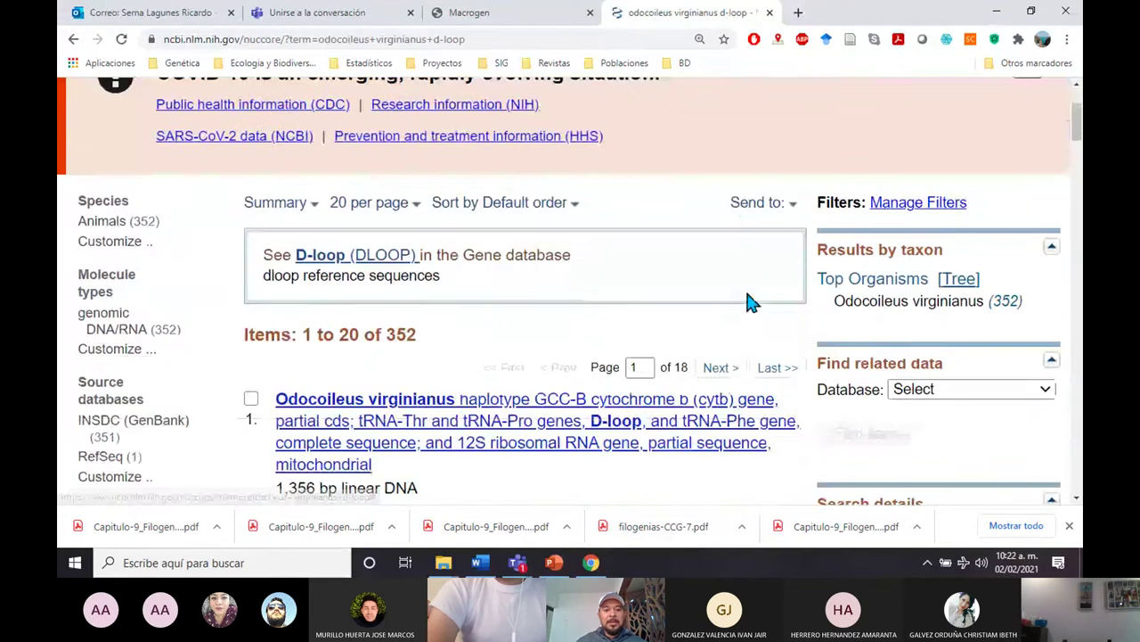
scroll(748, 296, "down", 3)
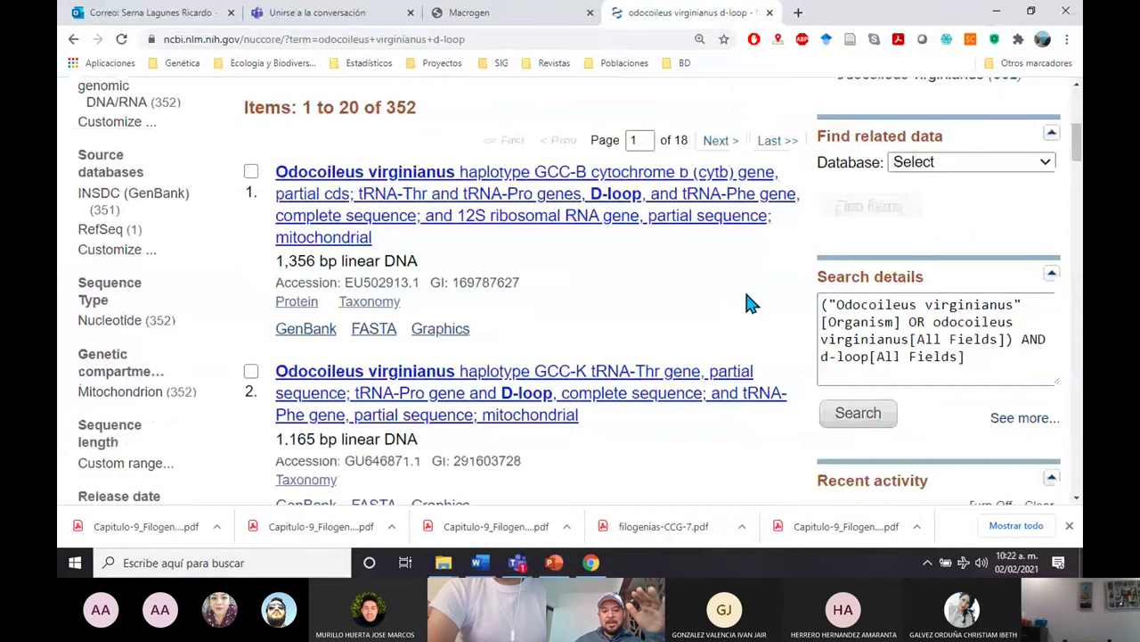
scroll(558, 322, "down", 6)
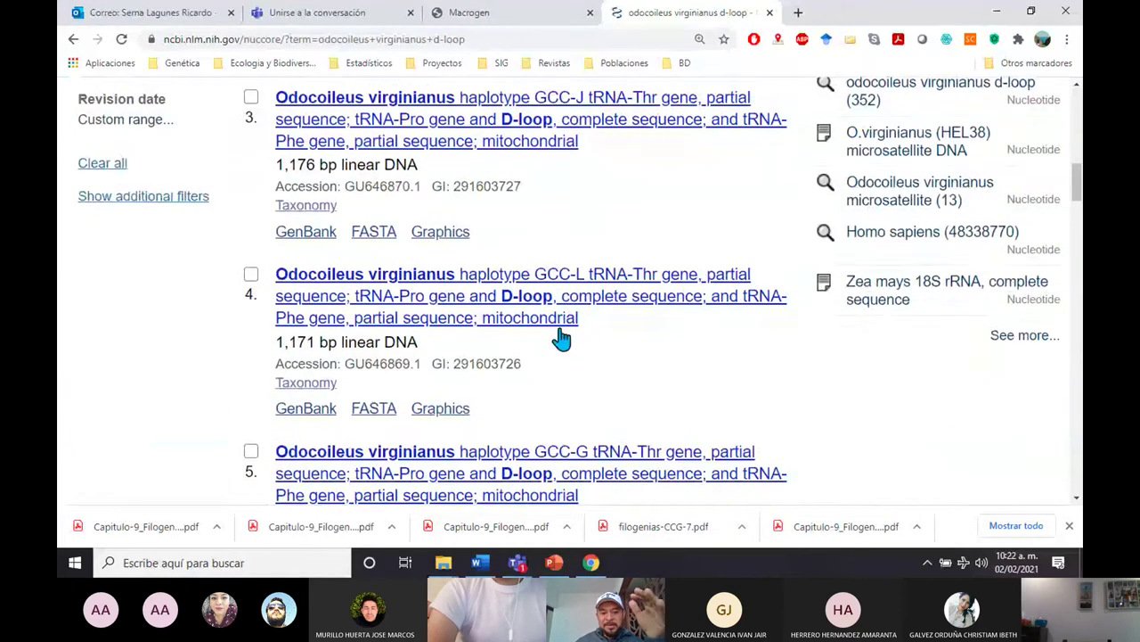
scroll(559, 329, "down", 3)
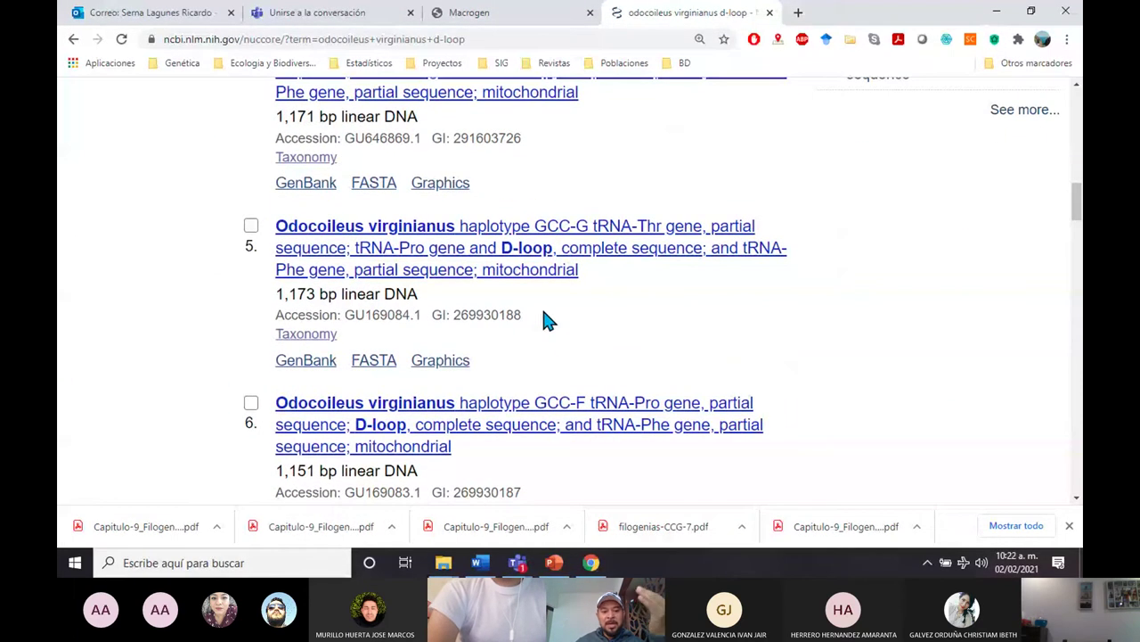
scroll(629, 280, "down", 2)
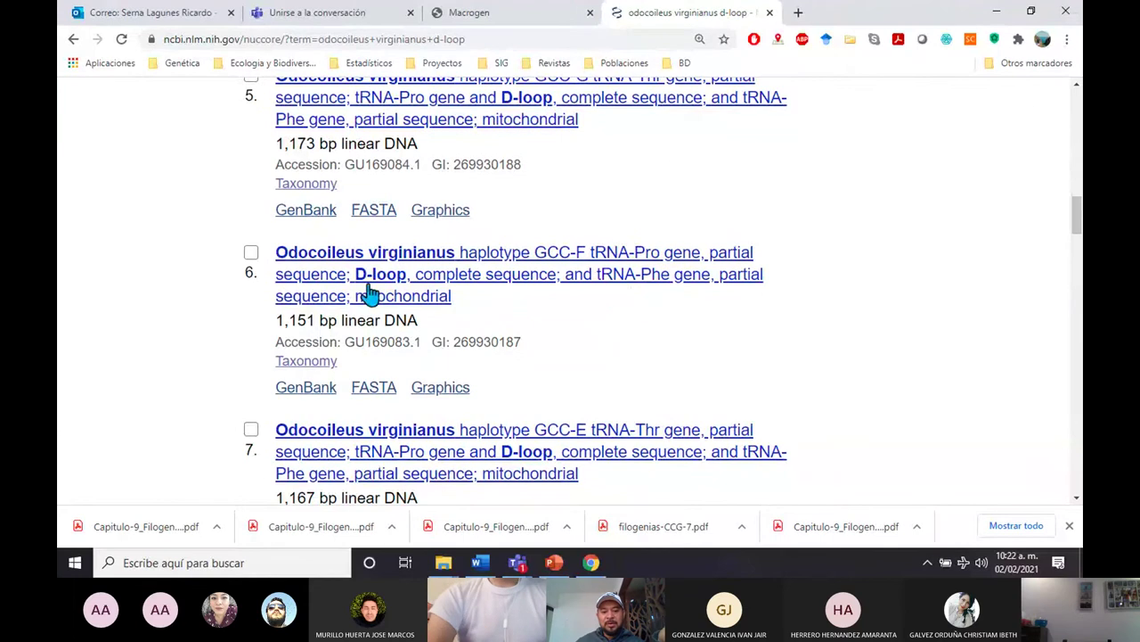
left_click(554, 564)
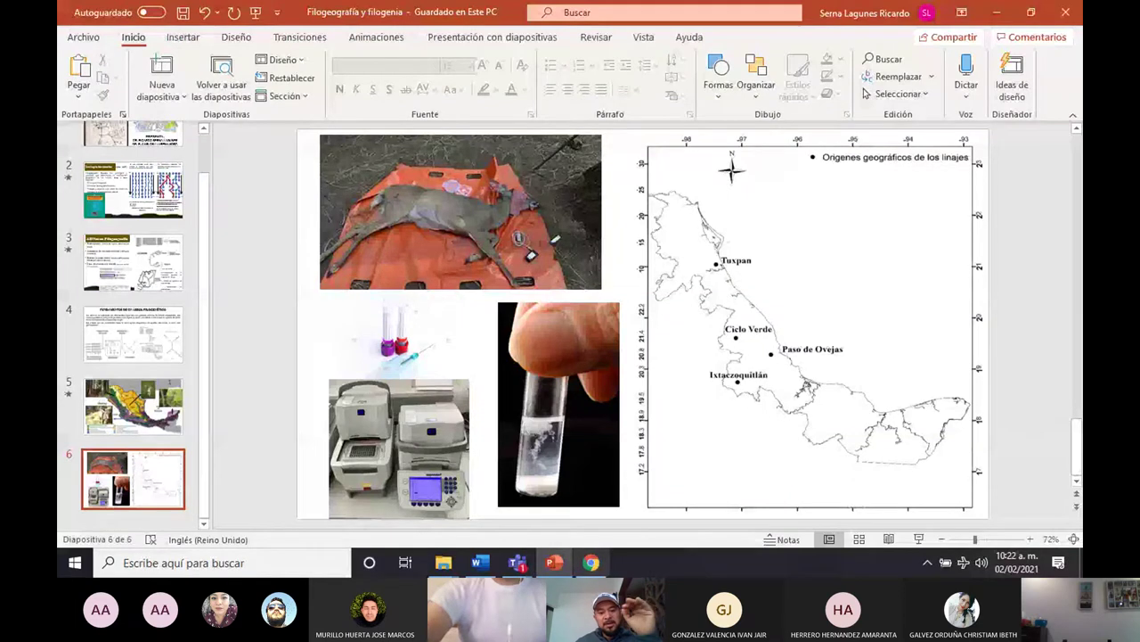
key("alt+Tab")
left_click(374, 392)
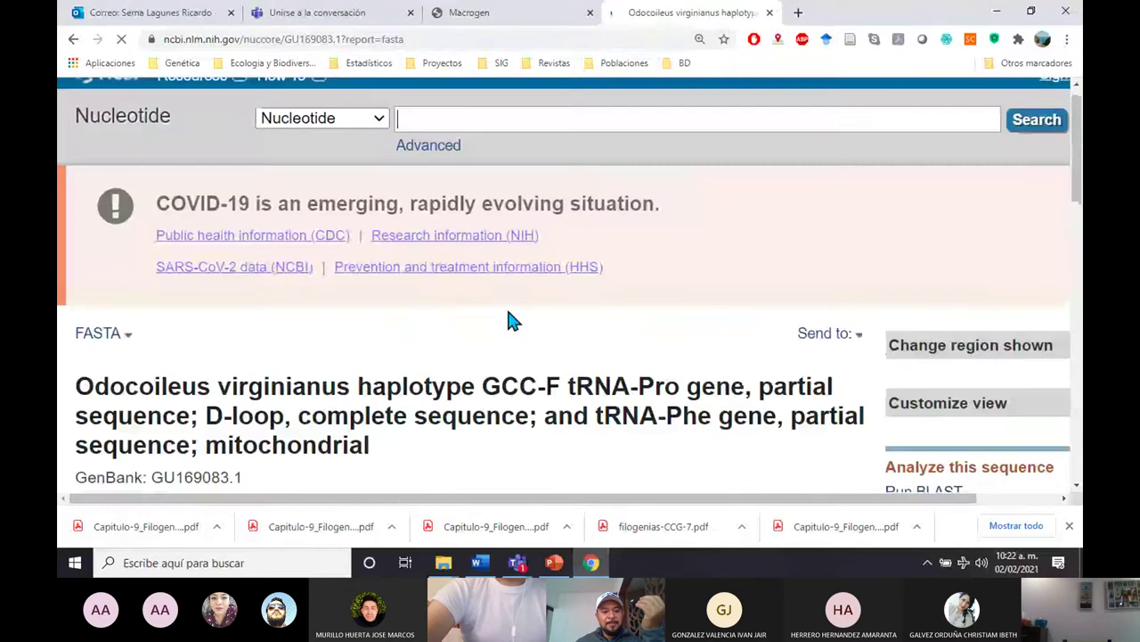
scroll(506, 321, "down", 4)
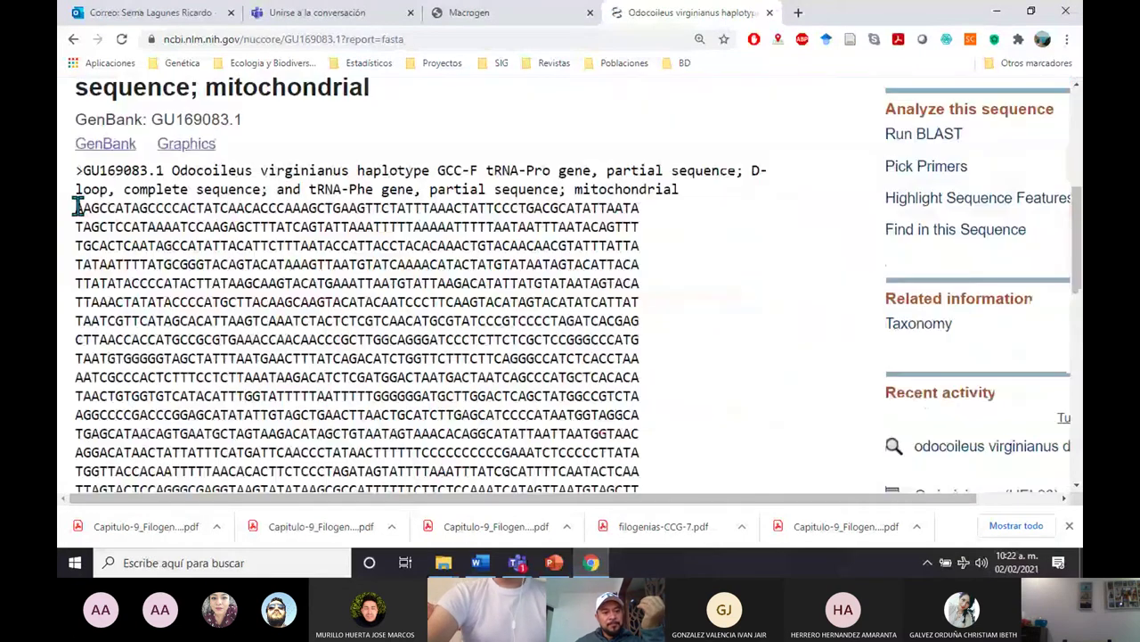
Step: Copy the full nucleotide sequence of the GU169083.1 record, leaving out its header line
left_click_drag(77, 207, 490, 233)
right_click(429, 145)
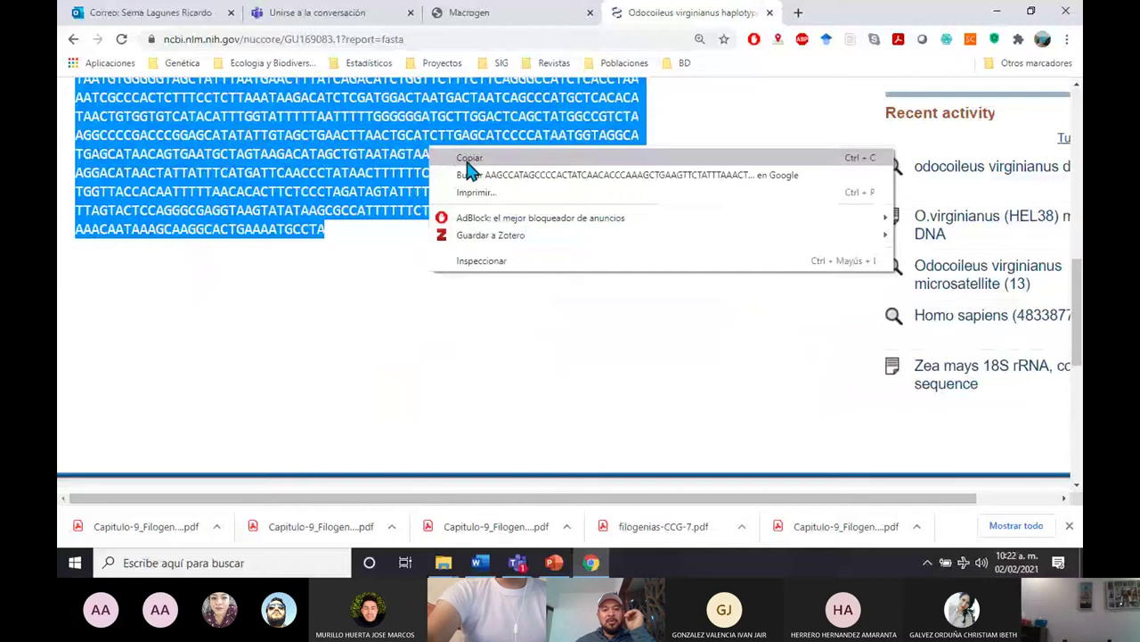
left_click(465, 157)
Step: Minimize the browser and presentation, then open "Secuencias de venados Dloop" from the desktop folder "Práctica 4 Análisis de secuencias ADN" in a maximized Notepad window
left_click(996, 13)
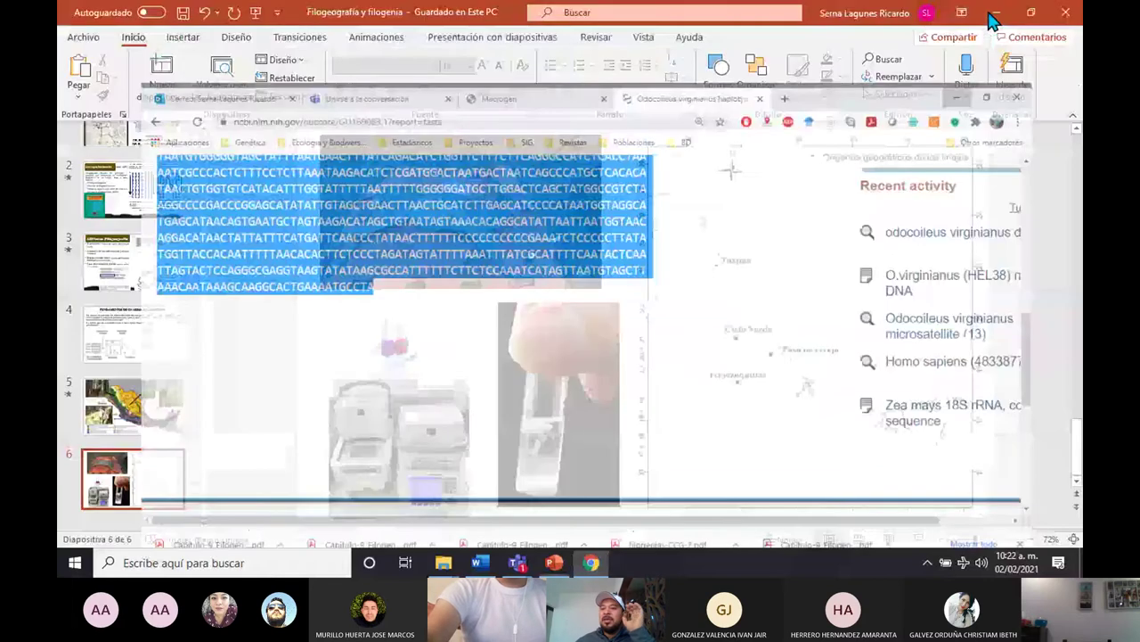
left_click(994, 15)
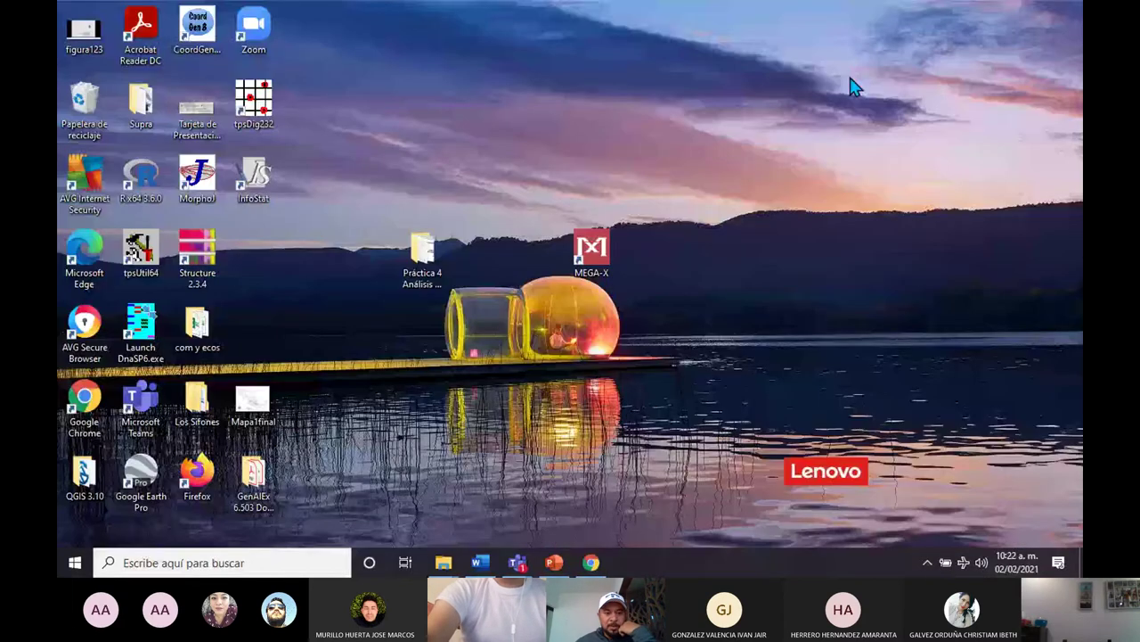
double_click(422, 254)
left_click(619, 16)
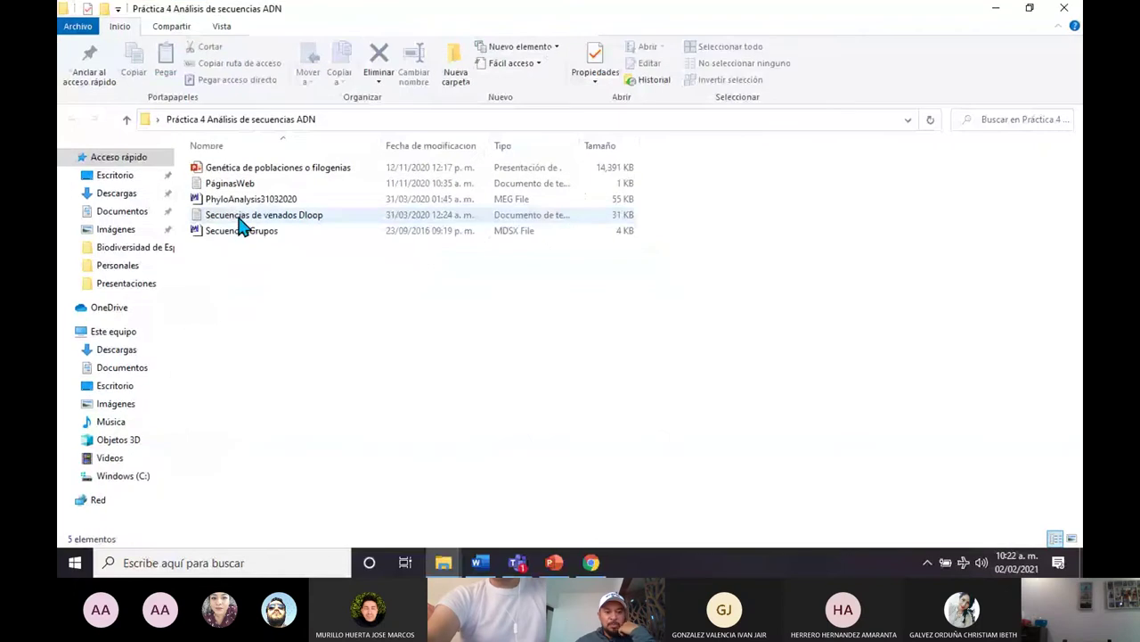
double_click(239, 219)
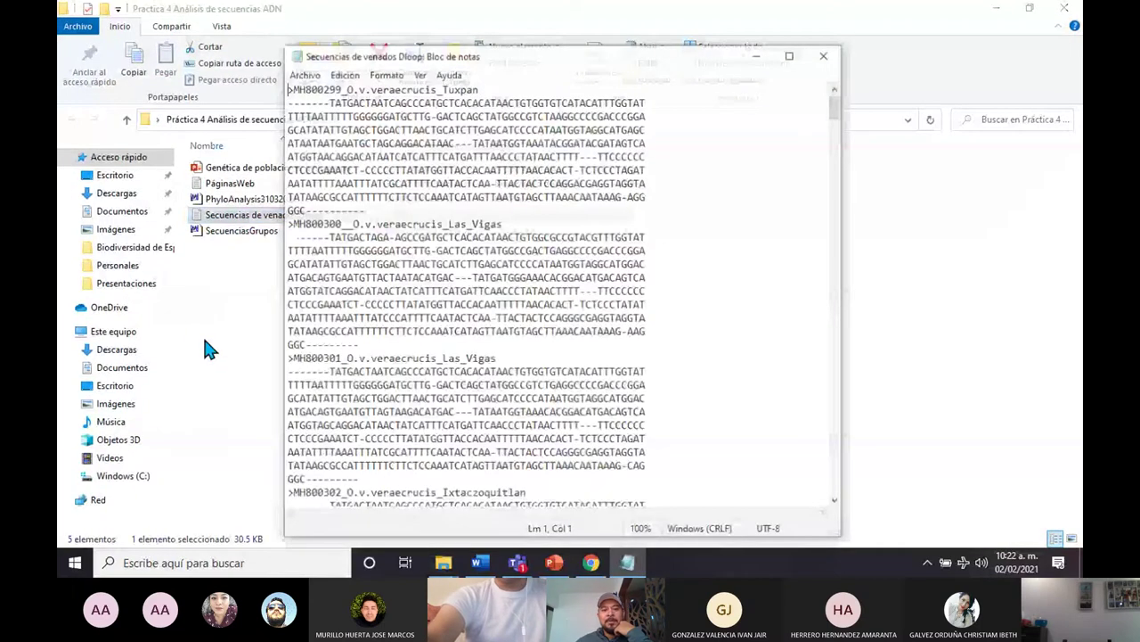
left_click(789, 56)
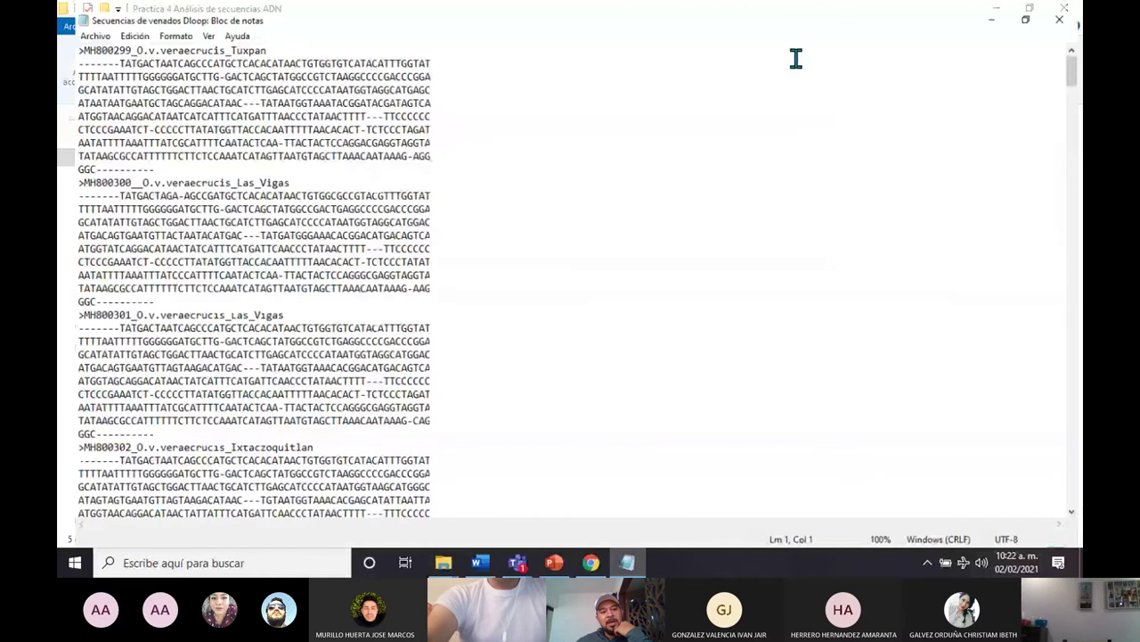
Step: Highlight part of the MH800299 record, then the subspecies and locality labels in the first three record headers
left_click_drag(61, 39, 211, 101)
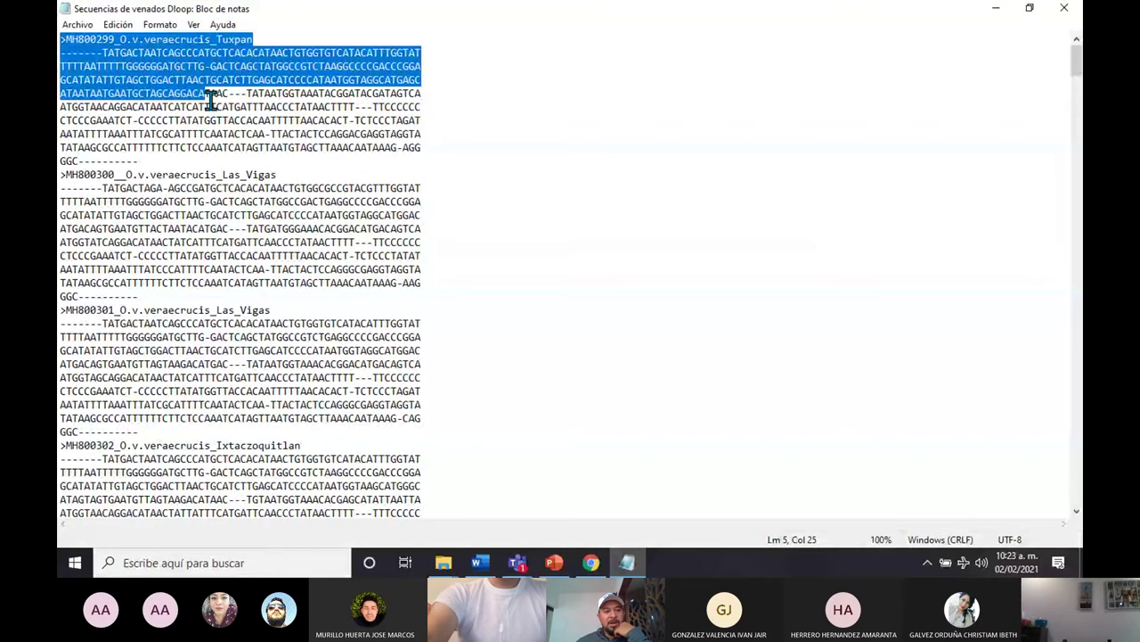
left_click_drag(253, 39, 121, 40)
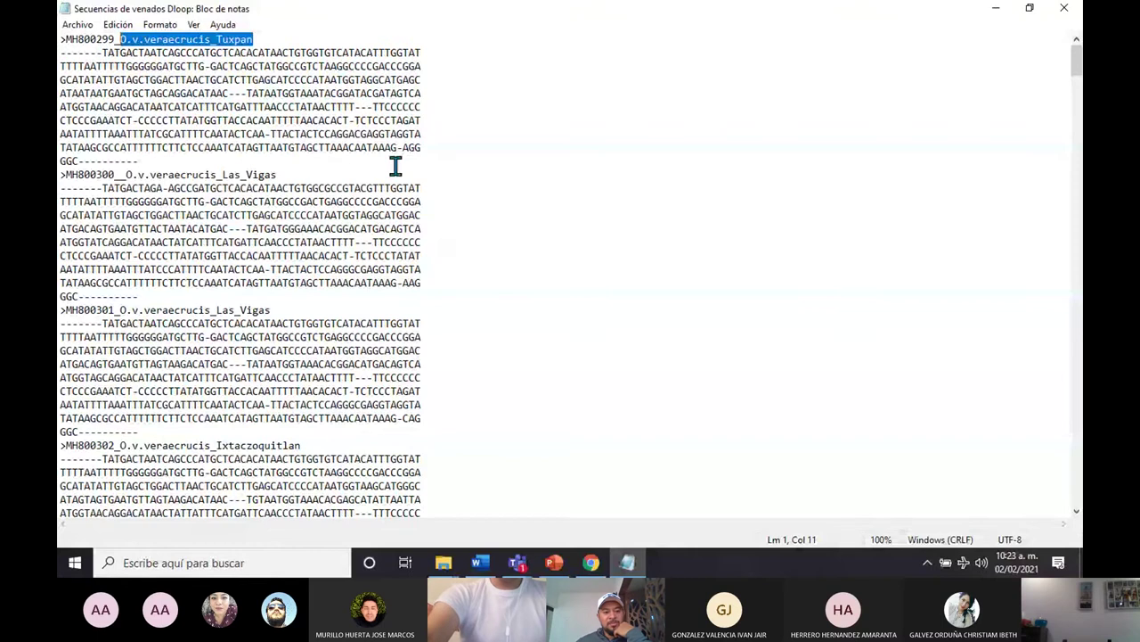
left_click_drag(278, 175, 210, 174)
left_click_drag(271, 310, 205, 310)
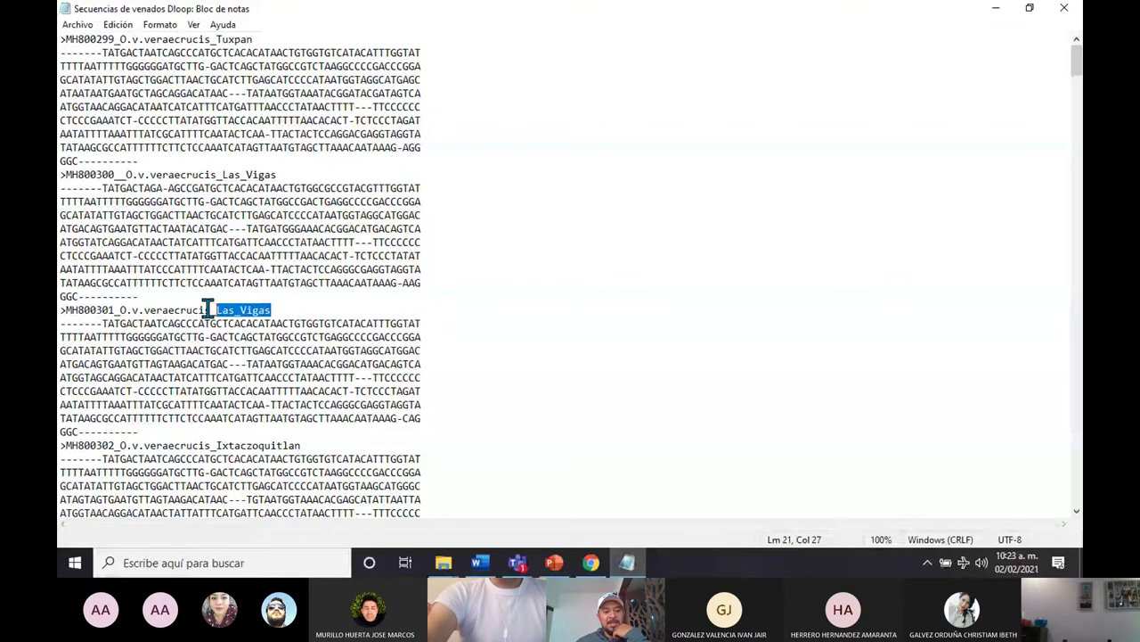
Step: Examine the O.v.veraecrucis records and their localities, continuing through the file to the O.v.sinaloe records from Michoacan
scroll(471, 303, "down", 2)
scroll(471, 303, "down", 5)
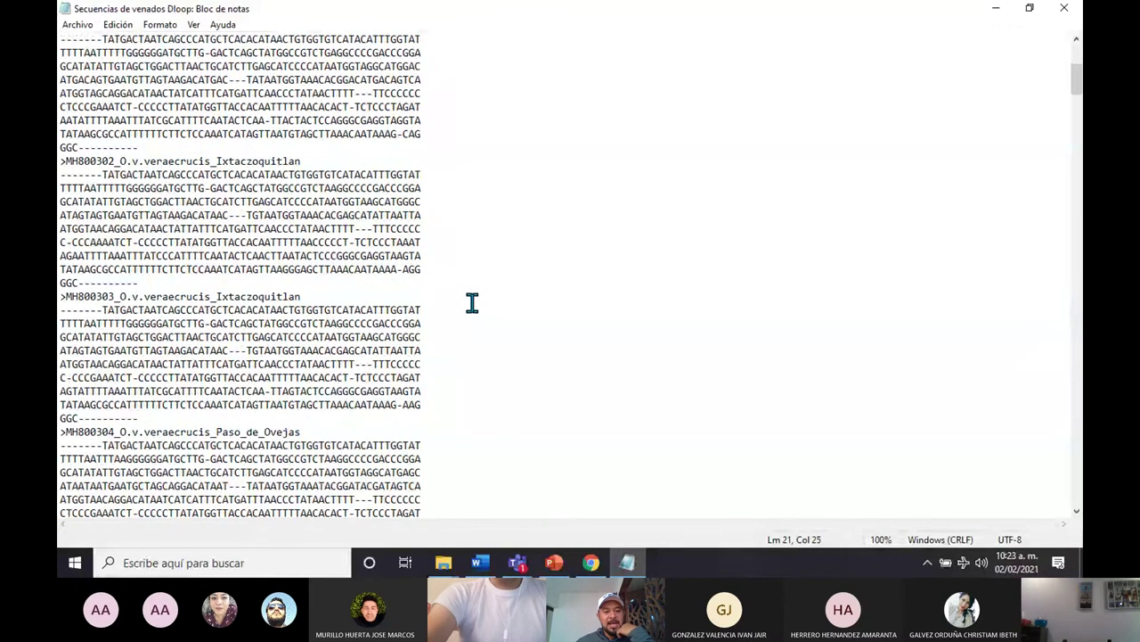
left_click(679, 216)
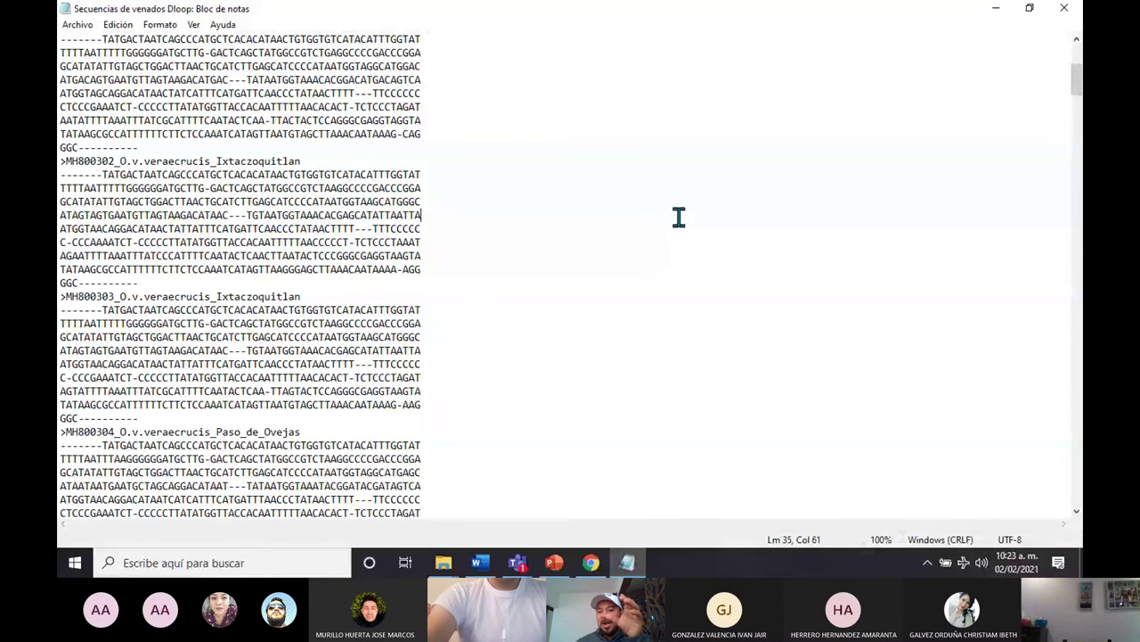
scroll(679, 222, "down", 3)
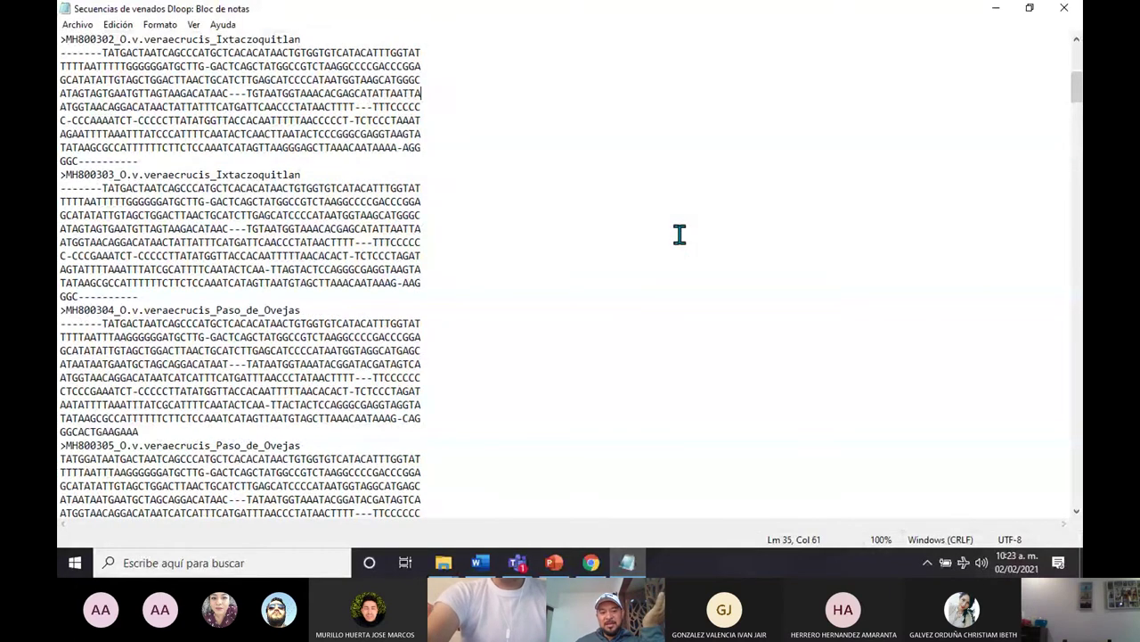
left_click(679, 235)
scroll(677, 227, "down", 3)
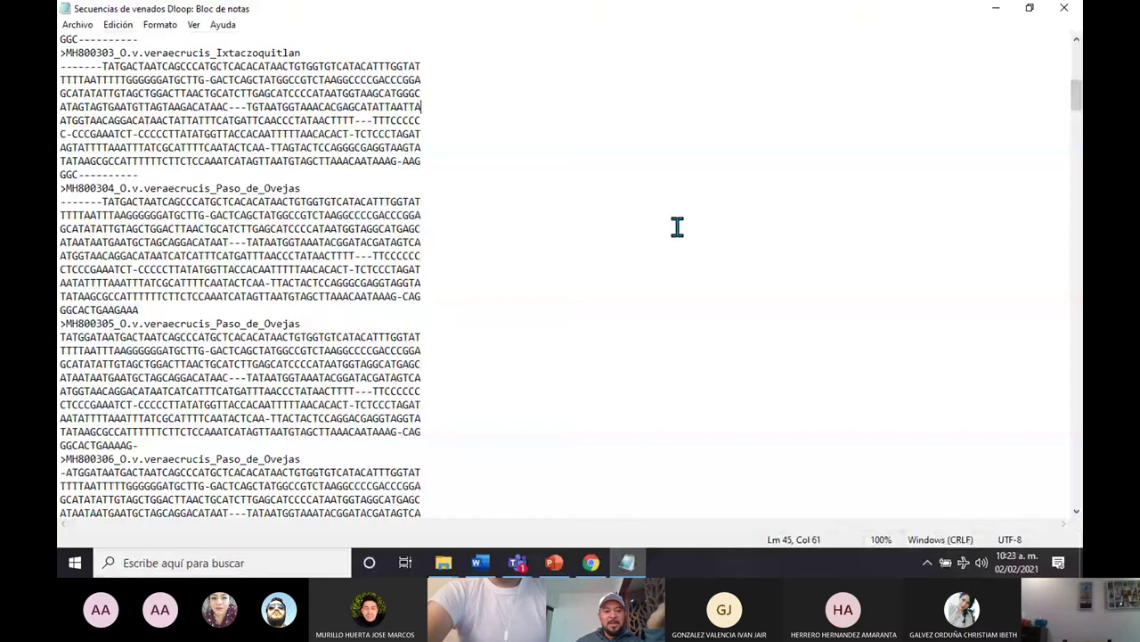
left_click_drag(1077, 96, 1077, 132)
scroll(244, 194, "down", 3)
left_click(244, 193)
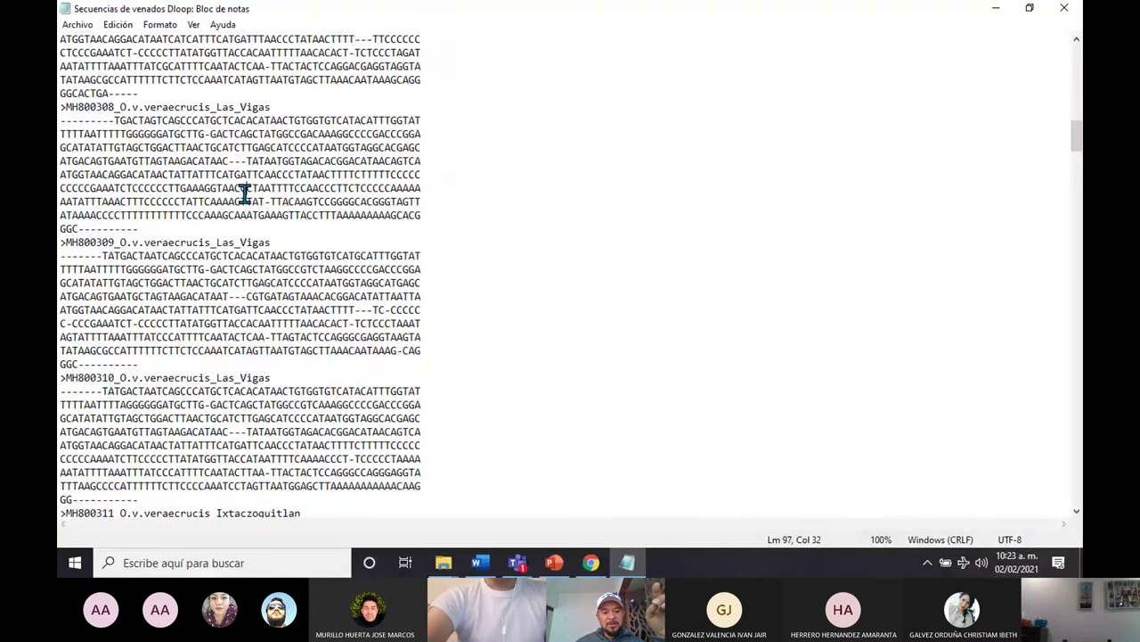
scroll(244, 194, "down", 6)
left_click(244, 193, "shift")
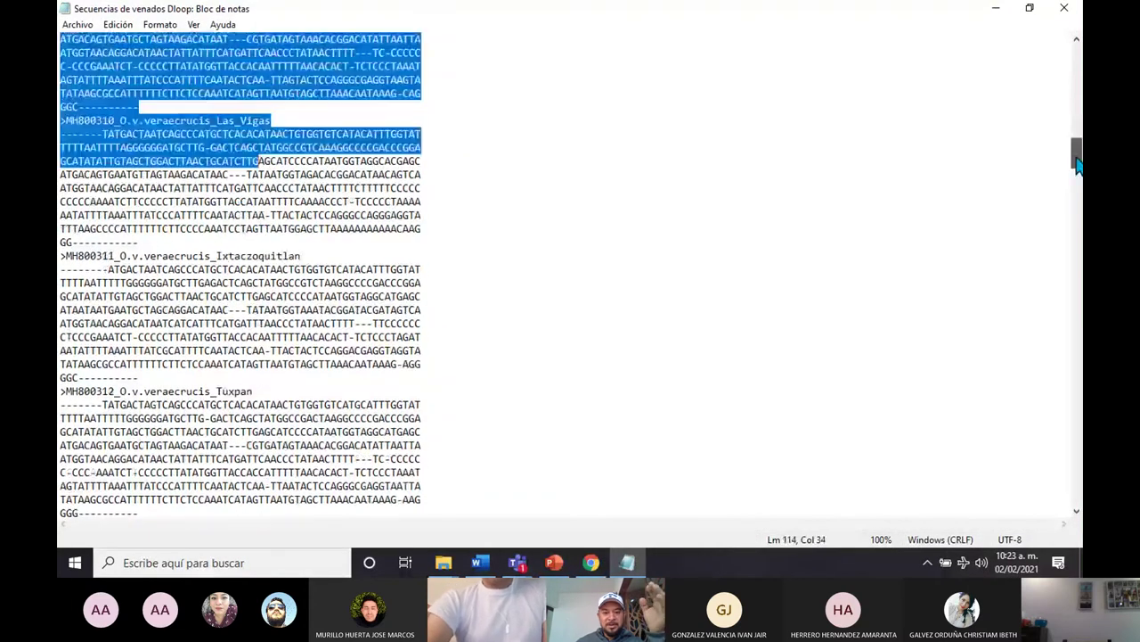
left_click(244, 194)
left_click_drag(1076, 142, 1076, 307)
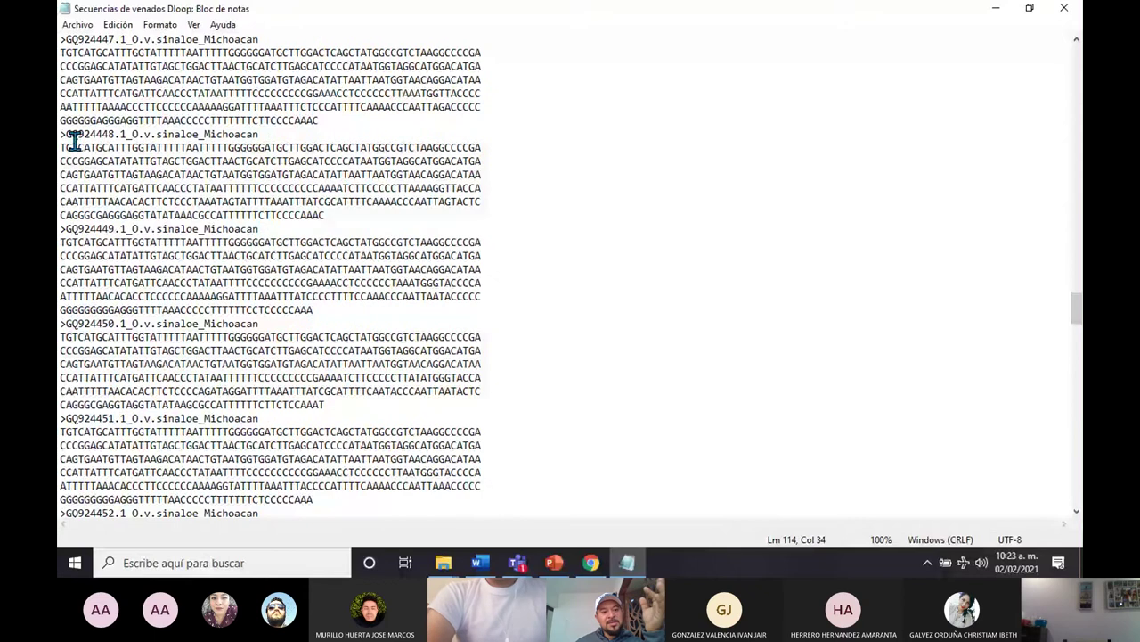
Step: Highlight the GQ924448.1 header and the Michoacan locality of GQ924449.1, comparing them with the Mexico vegetation map on slide 5 in PowerPoint
left_click_drag(62, 135, 260, 135)
left_click(556, 562)
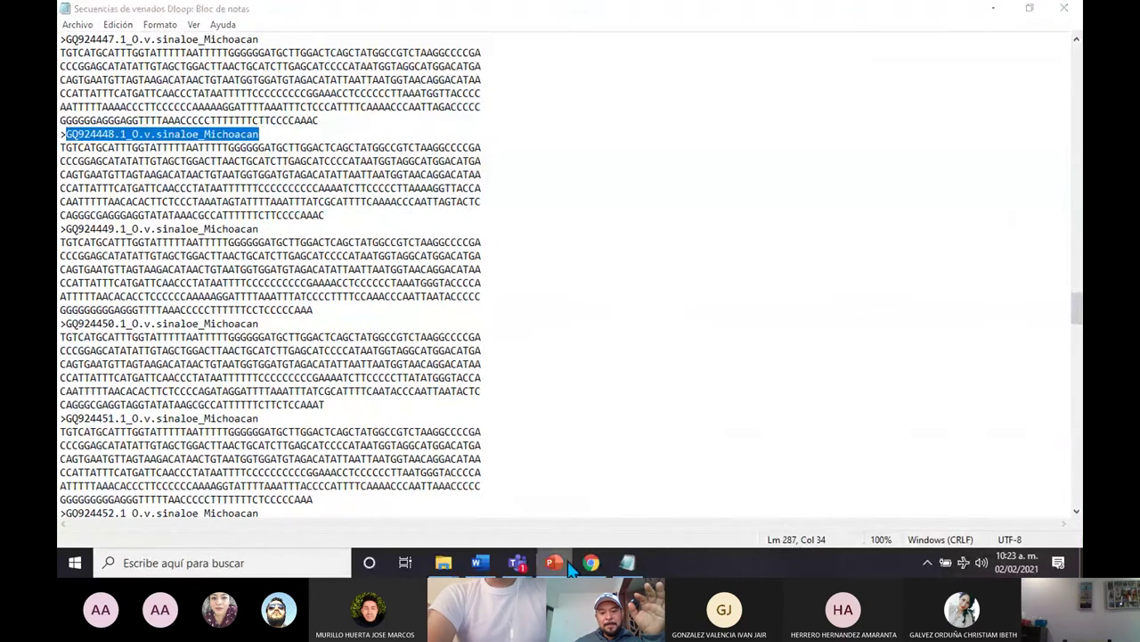
left_click(132, 138)
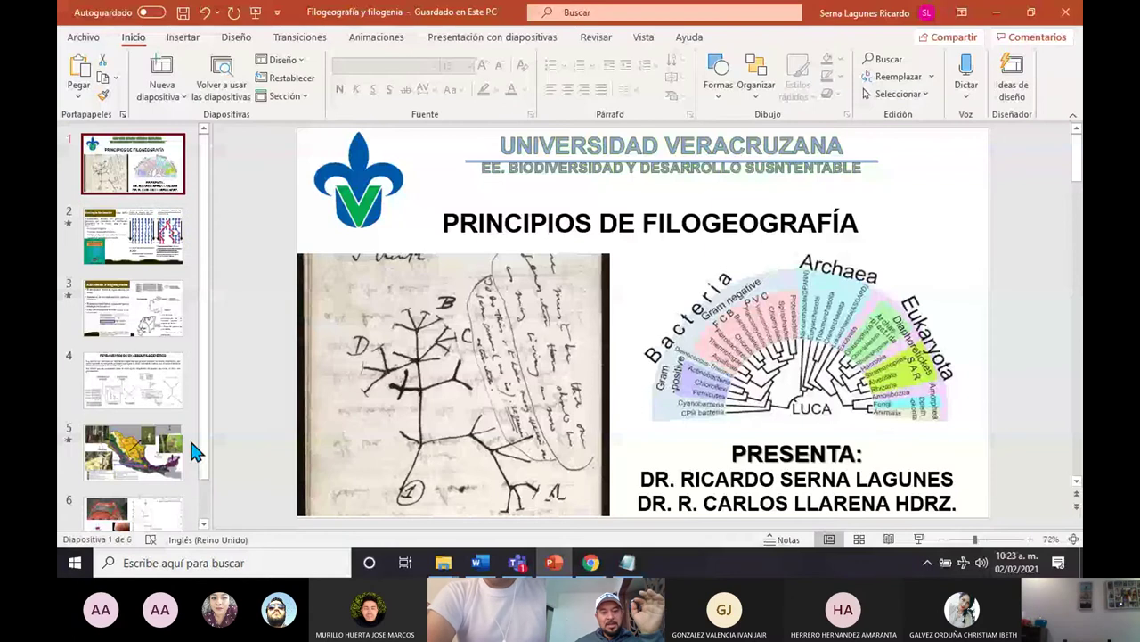
left_click(189, 436)
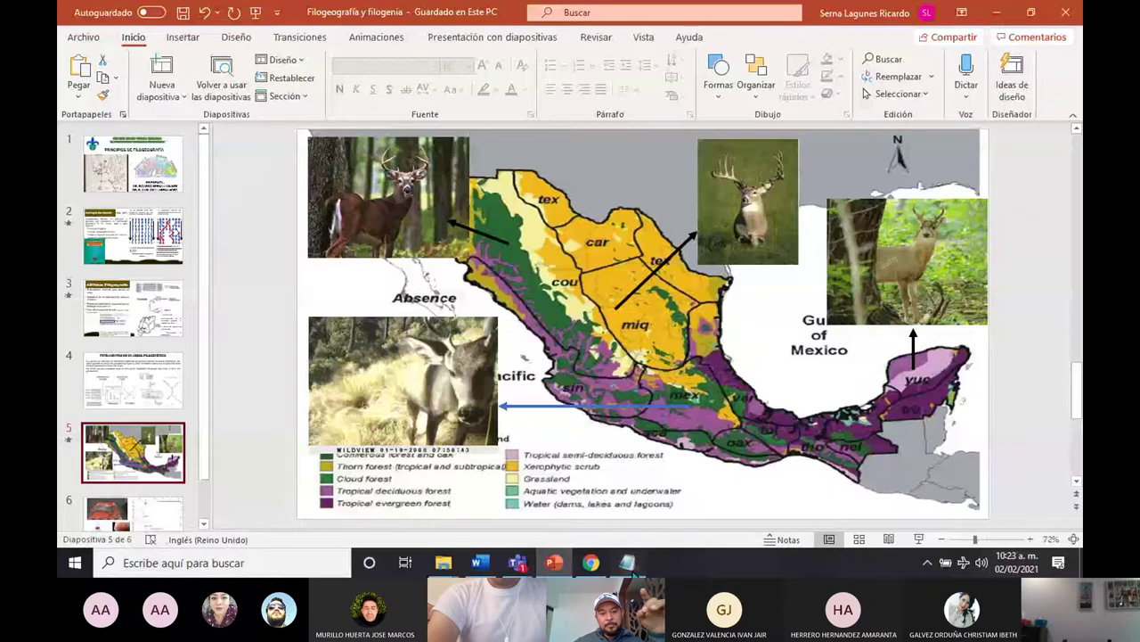
left_click(629, 565)
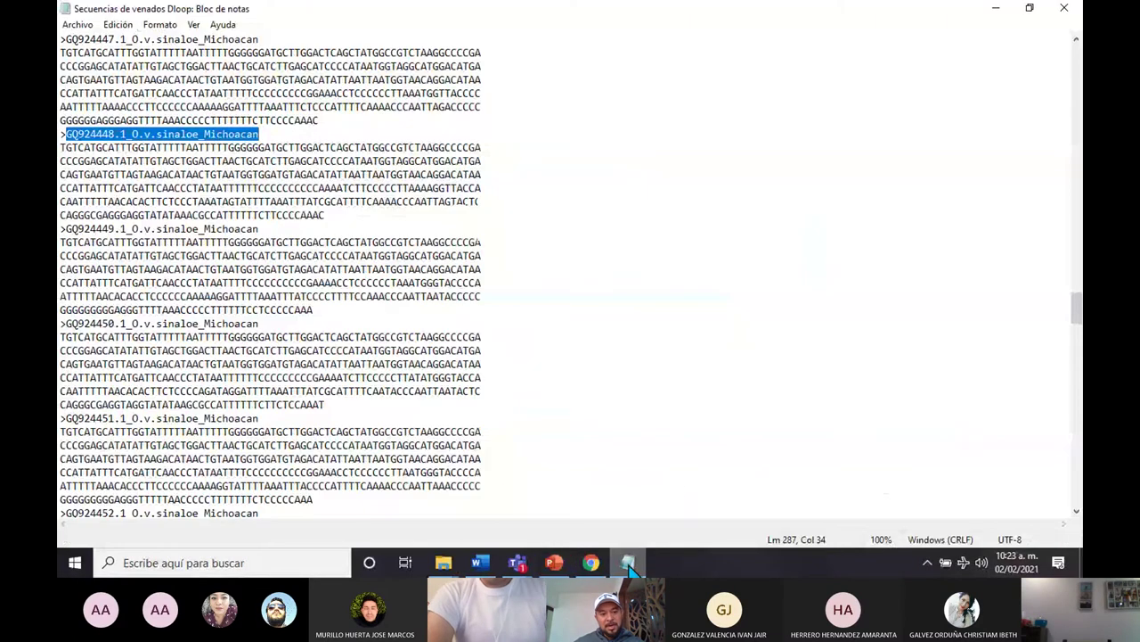
left_click_drag(204, 228, 260, 229)
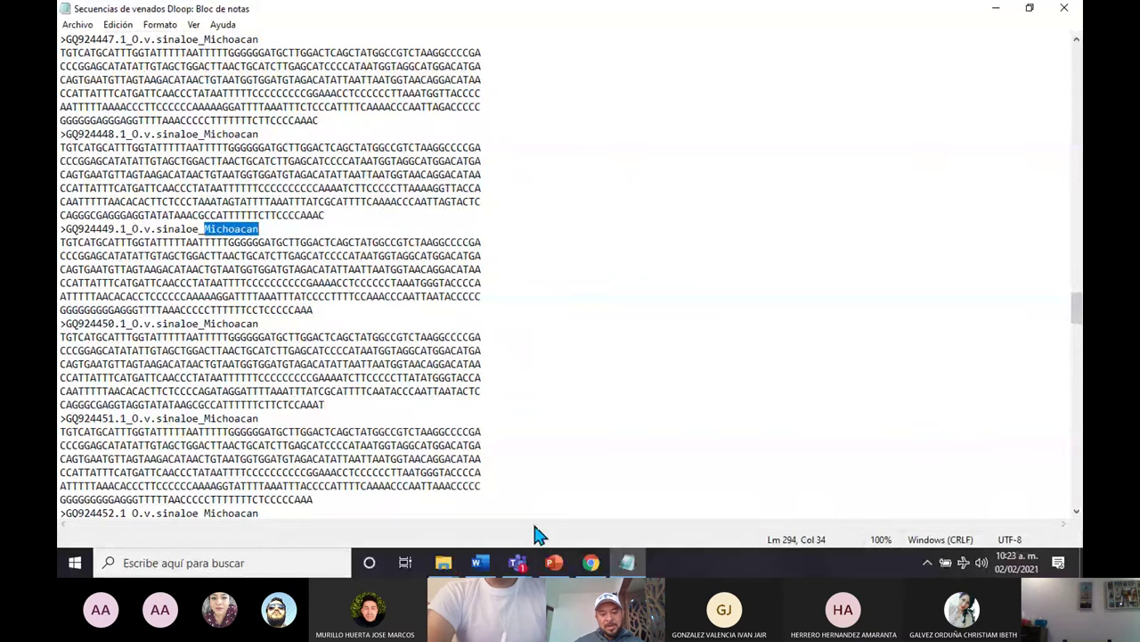
left_click(555, 562)
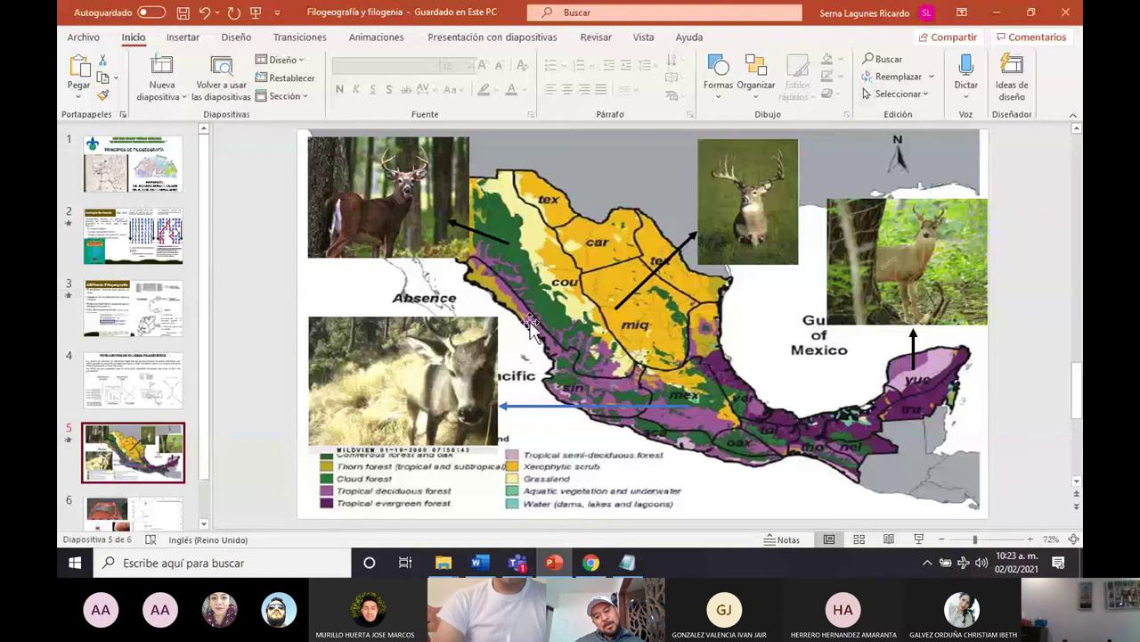
Step: Return to Notepad, review the remaining deer records through the outgroup sequences, go back to the file's beginning and close it
left_click(629, 562)
scroll(357, 351, "down", 7)
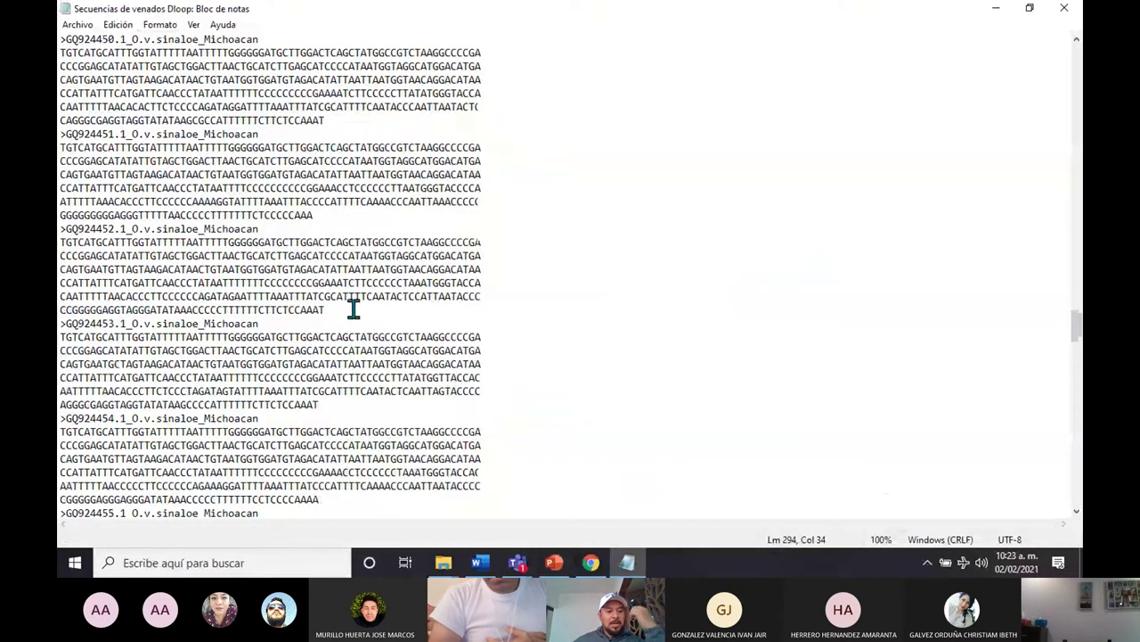
scroll(354, 307, "down", 20)
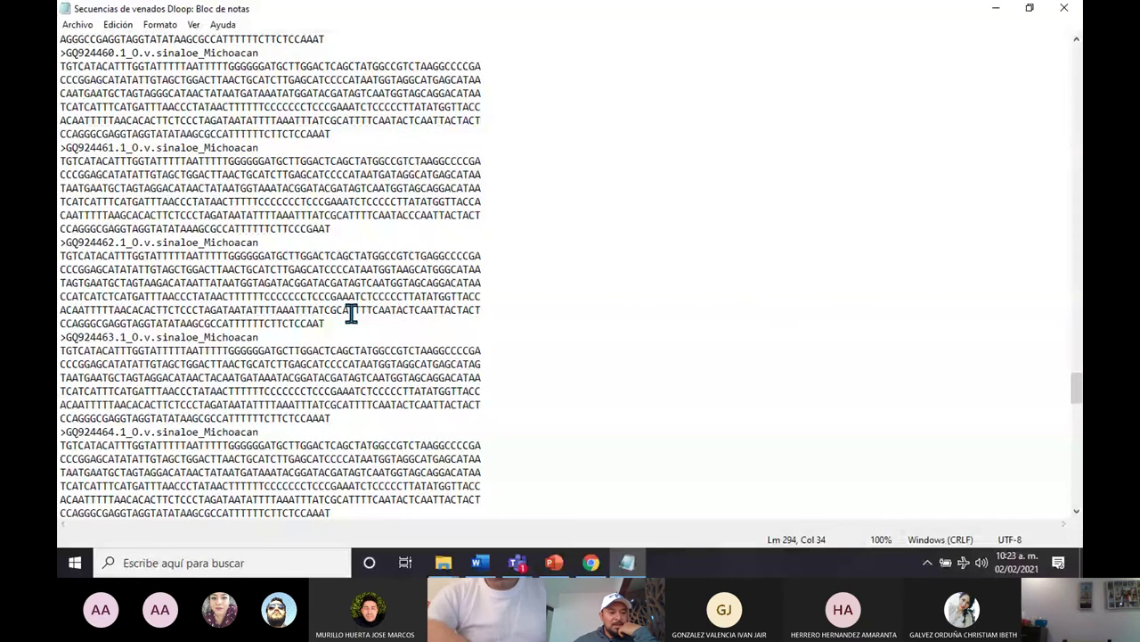
scroll(352, 313, "down", 20)
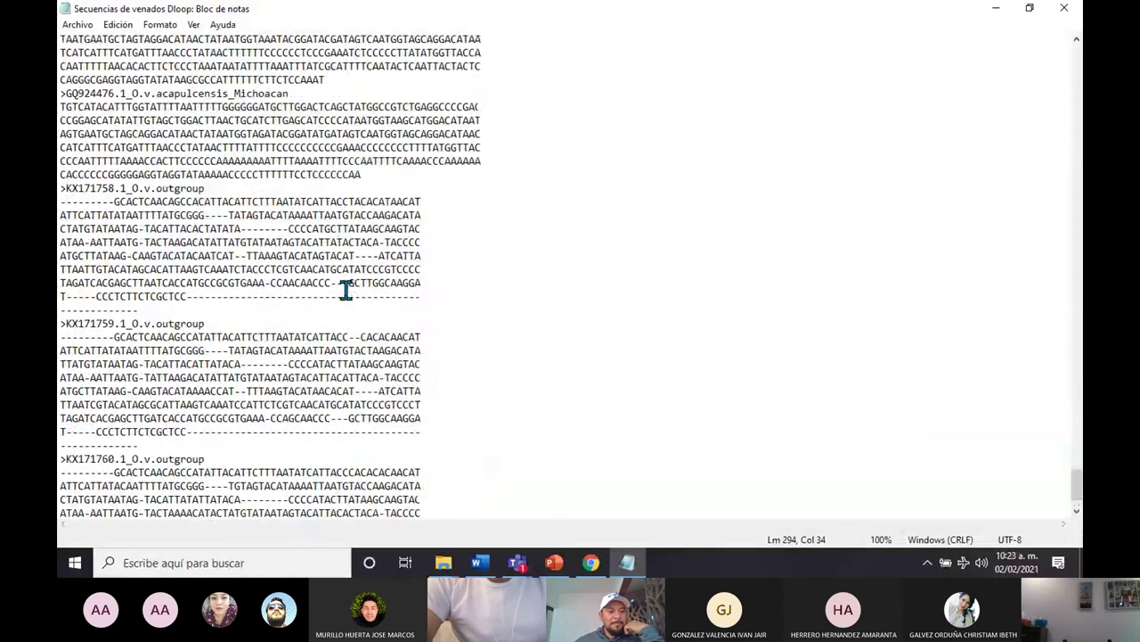
scroll(346, 290, "up", 20)
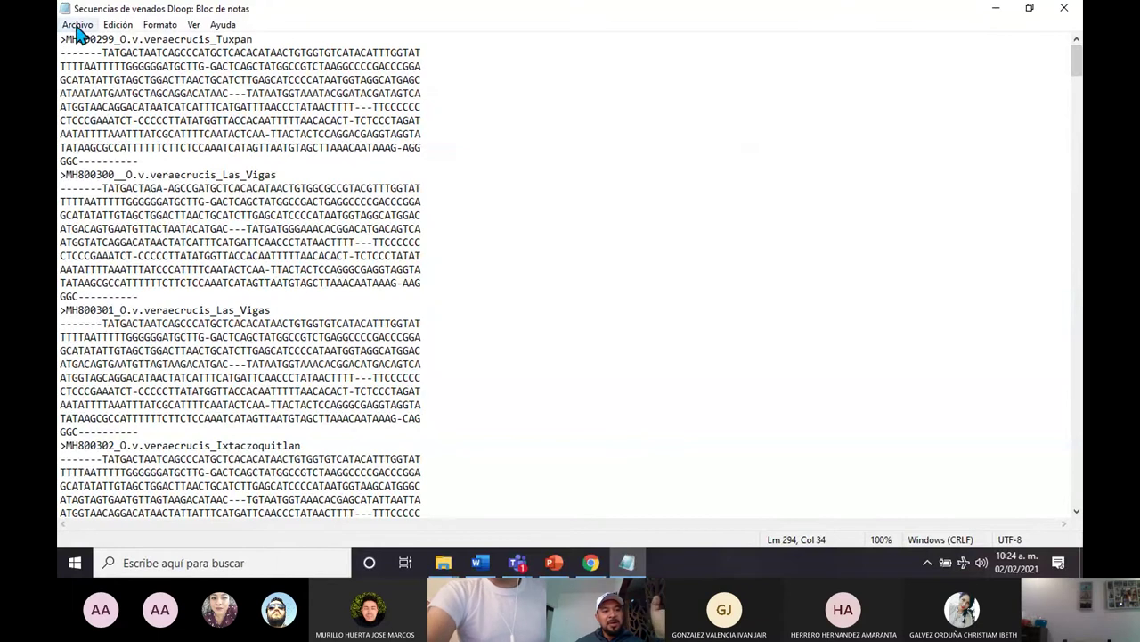
left_click(253, 106)
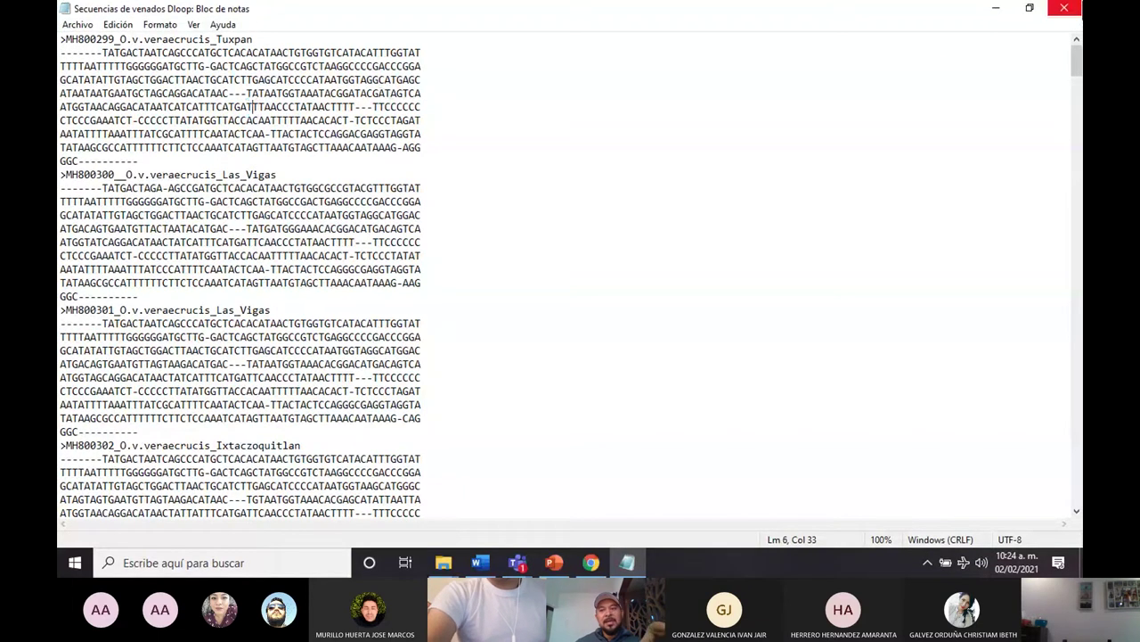
left_click(1065, 9)
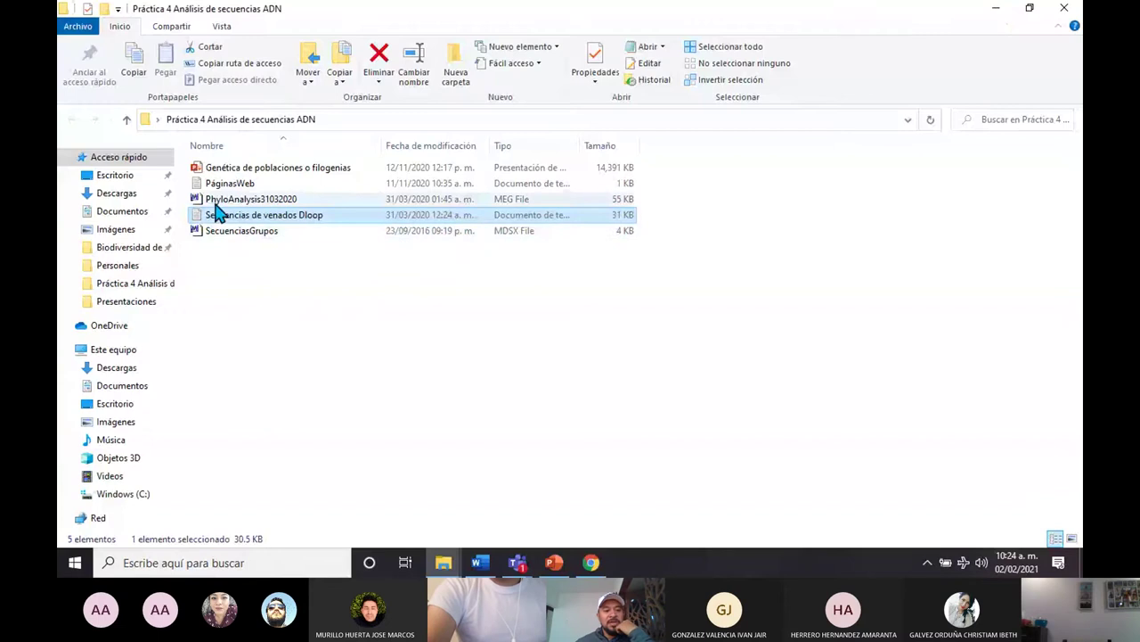
Step: Select the PhyloAnalysis31032020 file in its folder, restore the window, and bring up the Teams meeting window beside it in reduced size
left_click(217, 201)
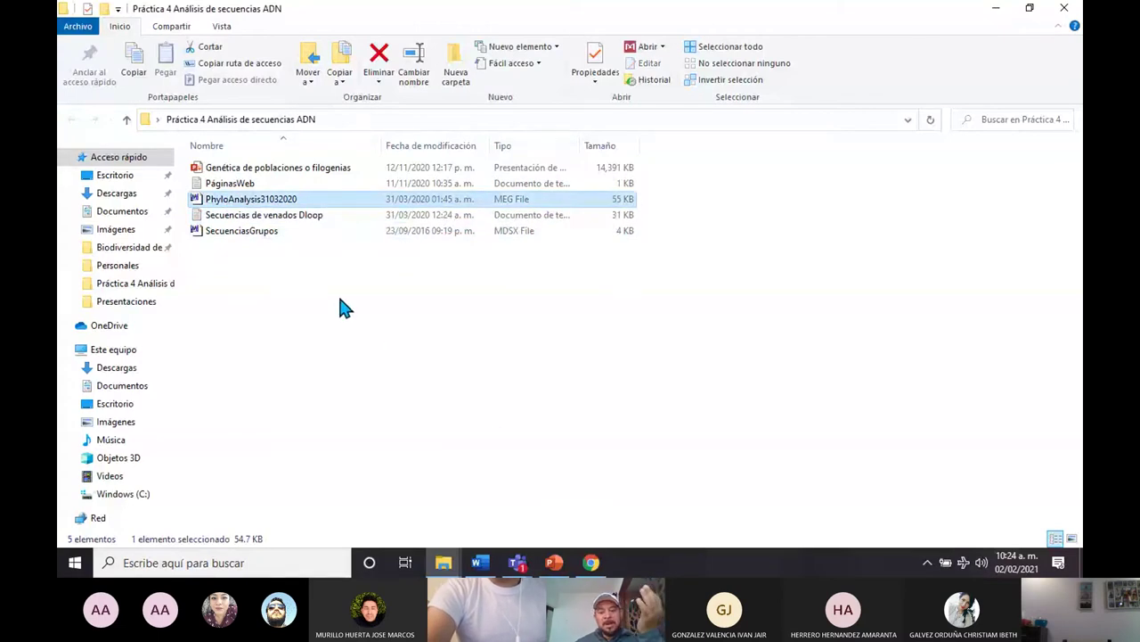
left_click(1030, 10)
mouse_move(518, 563)
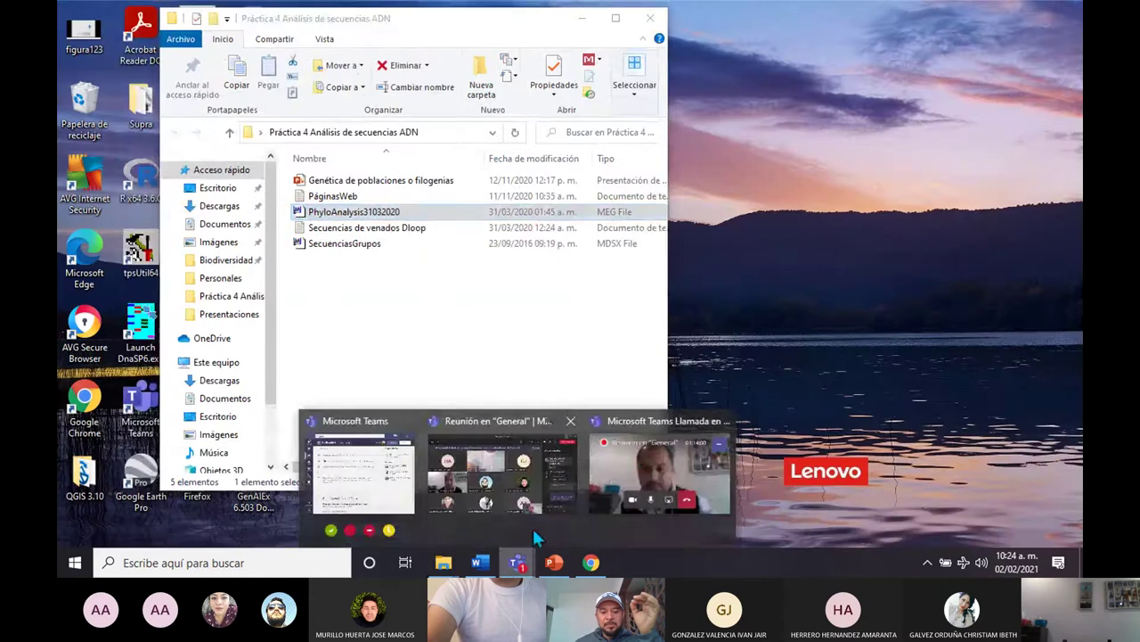
left_click(555, 463)
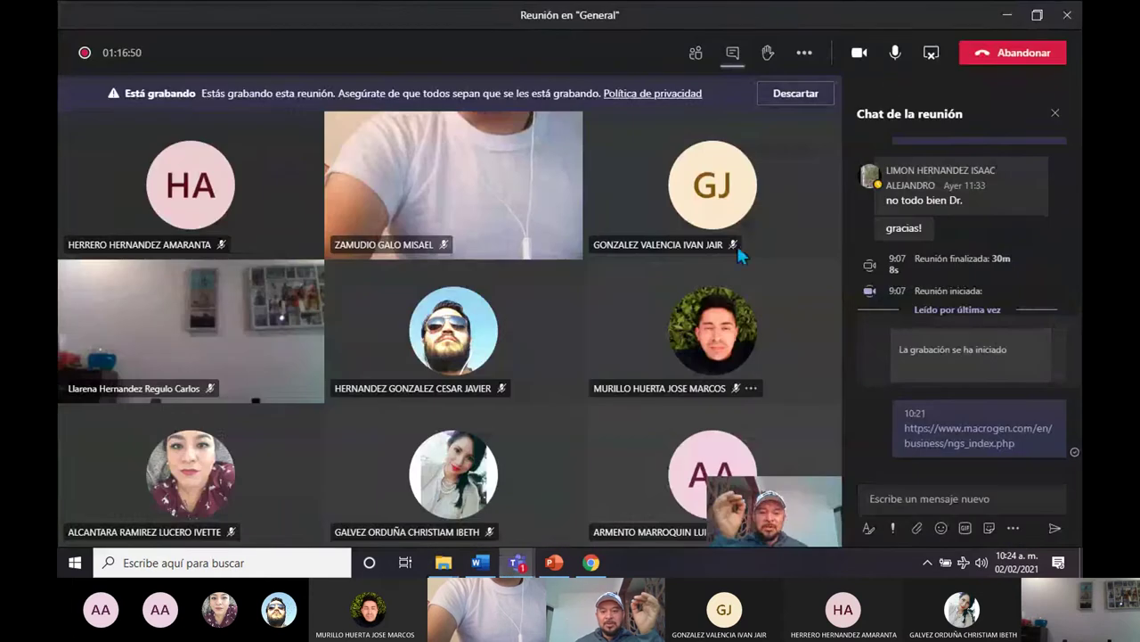
left_click(1037, 16)
left_click_drag(402, 31, 613, 18)
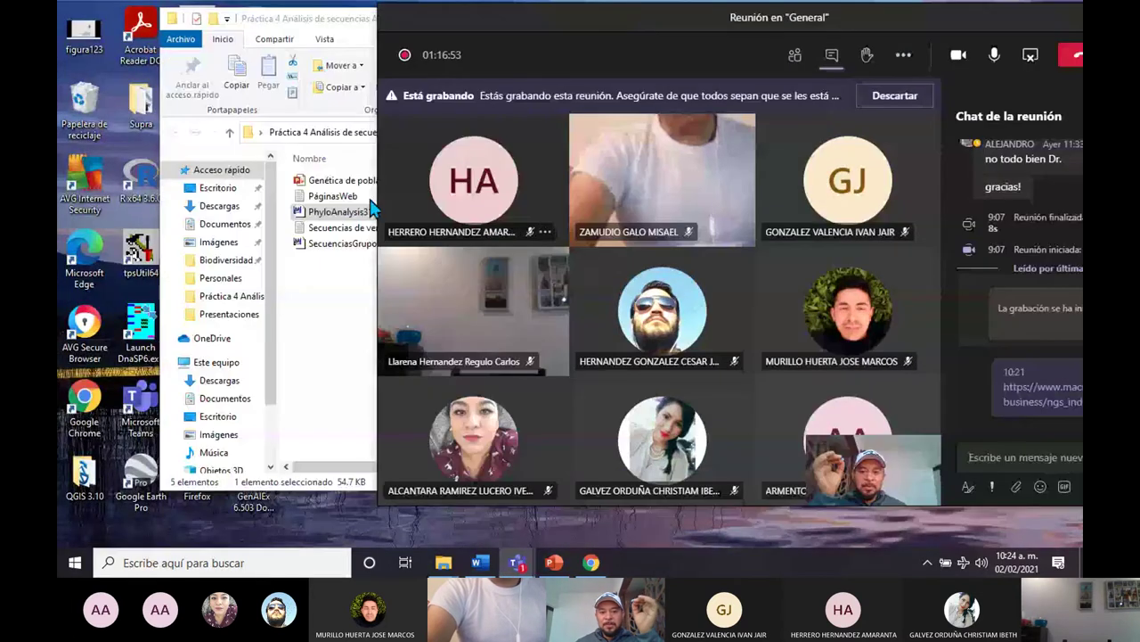
Step: Attach PhyloAnalysis31032020 from the "Práctica 4 Análisis de secuencias ADN" folder on the computer to a new meeting chat message
left_click(1016, 486)
left_click(994, 459)
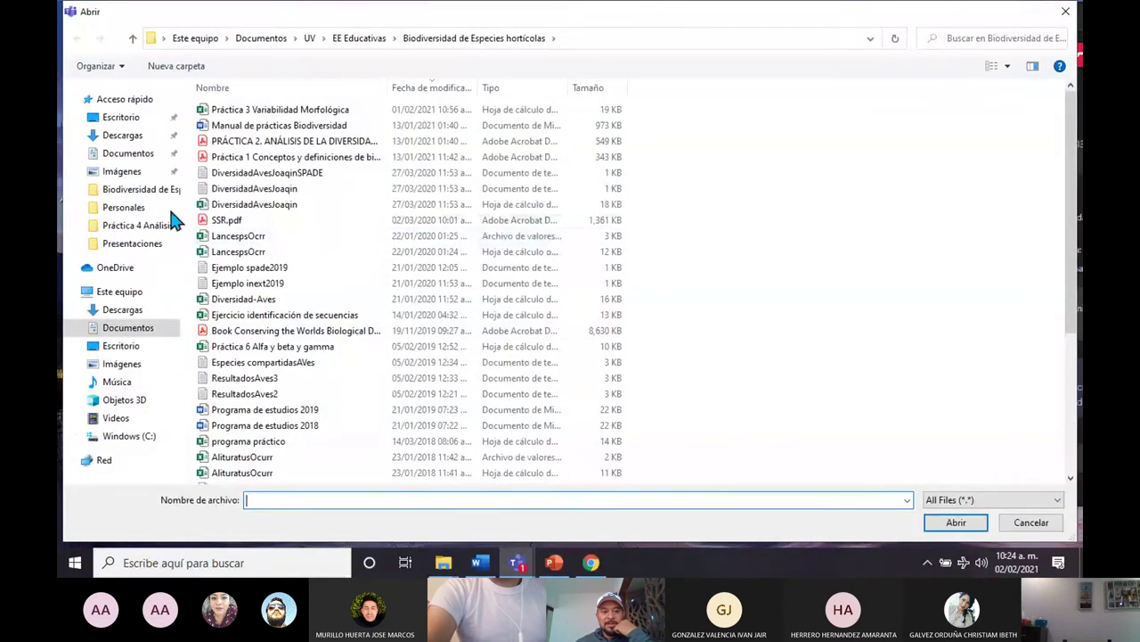
left_click(128, 228)
left_click(249, 141)
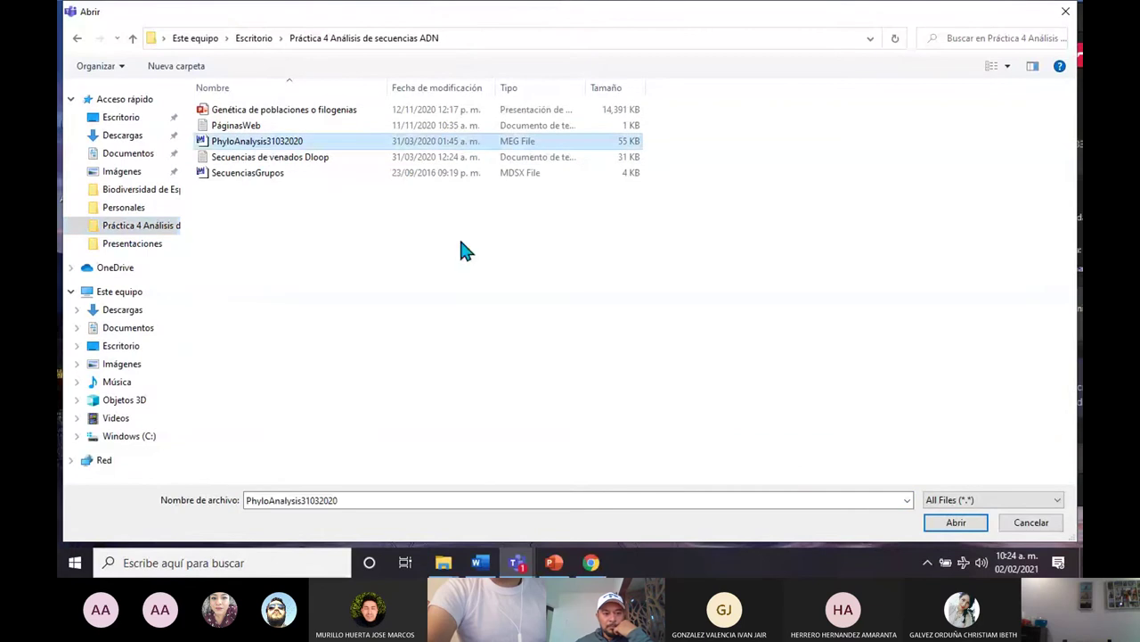
left_click(984, 530)
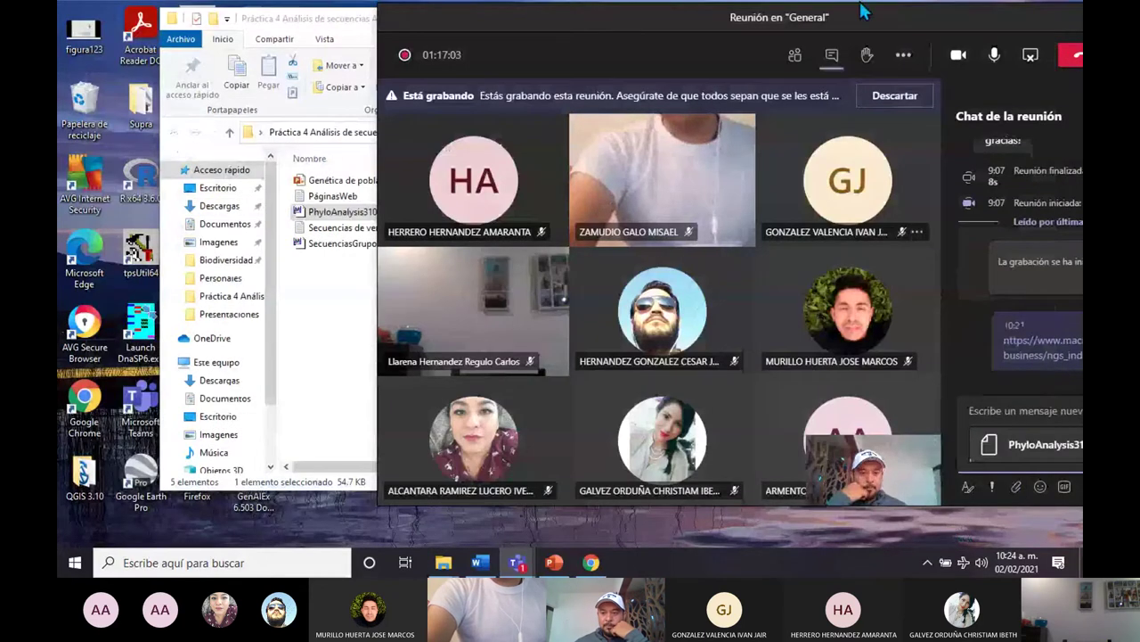
Step: Dismiss the sharing error, reattach PhyloAnalysis31032020 from the computer, and send it in the meeting chat
left_click_drag(824, 19, 617, 18)
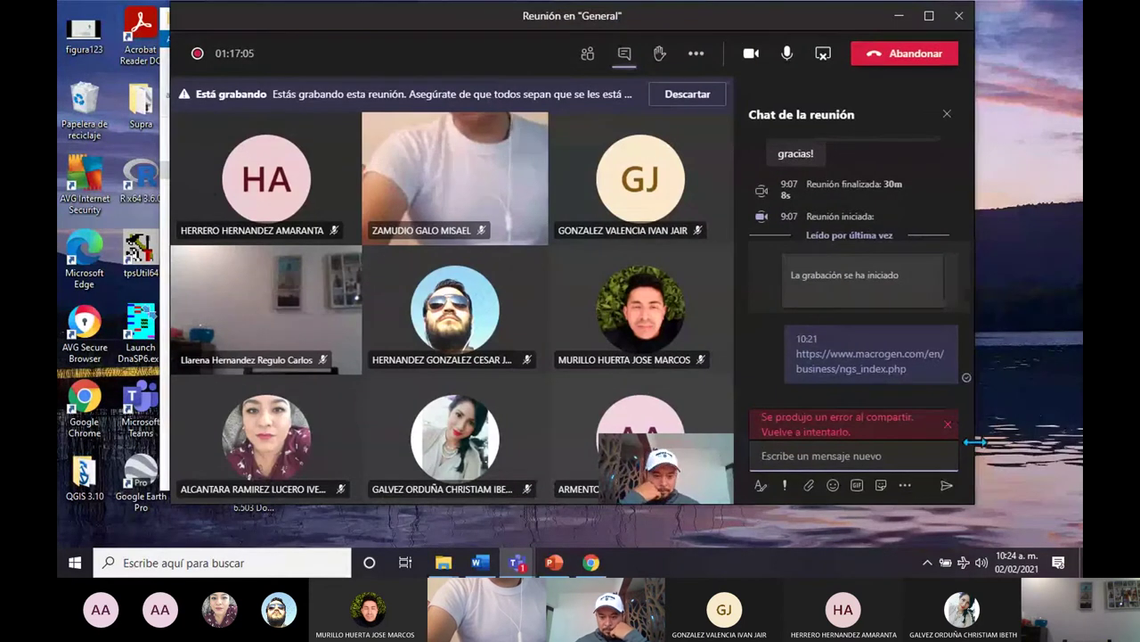
left_click(948, 425)
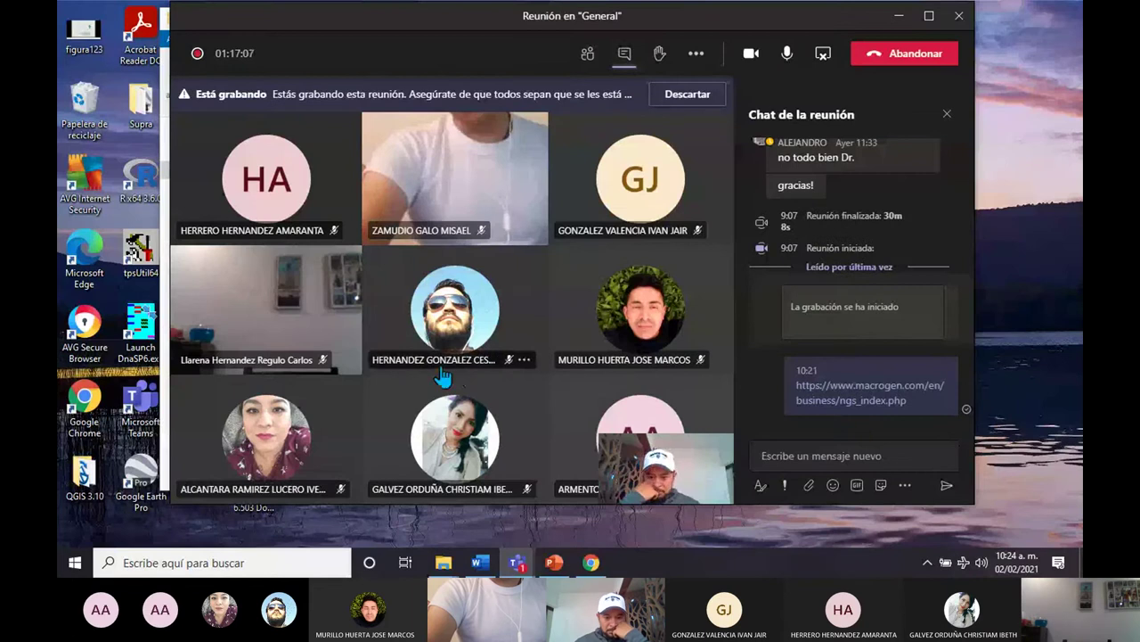
left_click(809, 485)
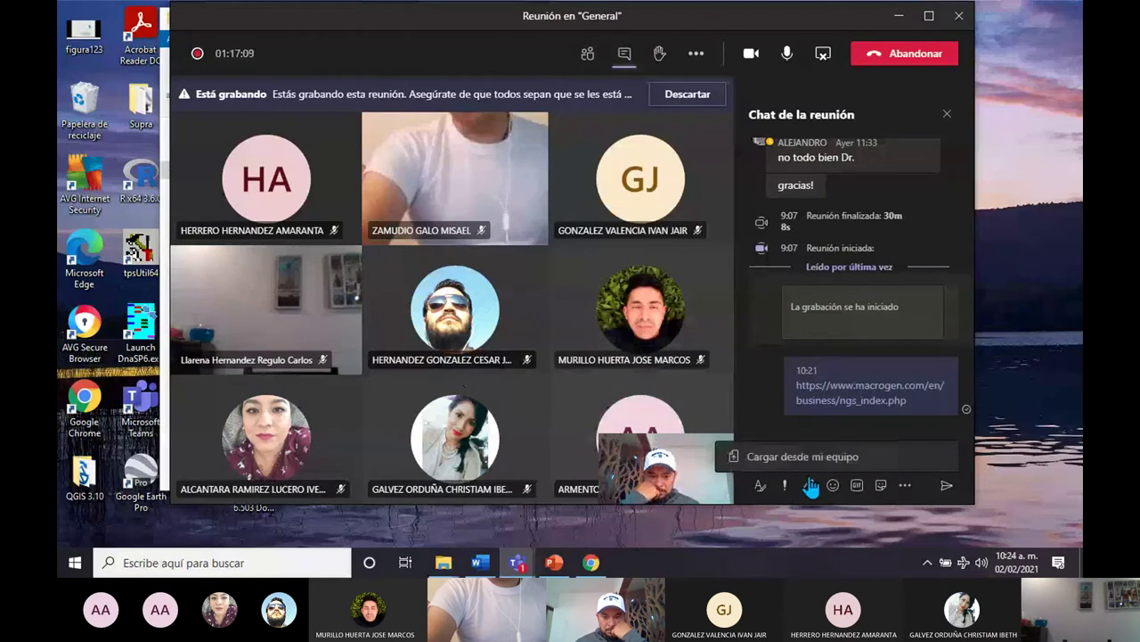
left_click(802, 457)
left_click(282, 143)
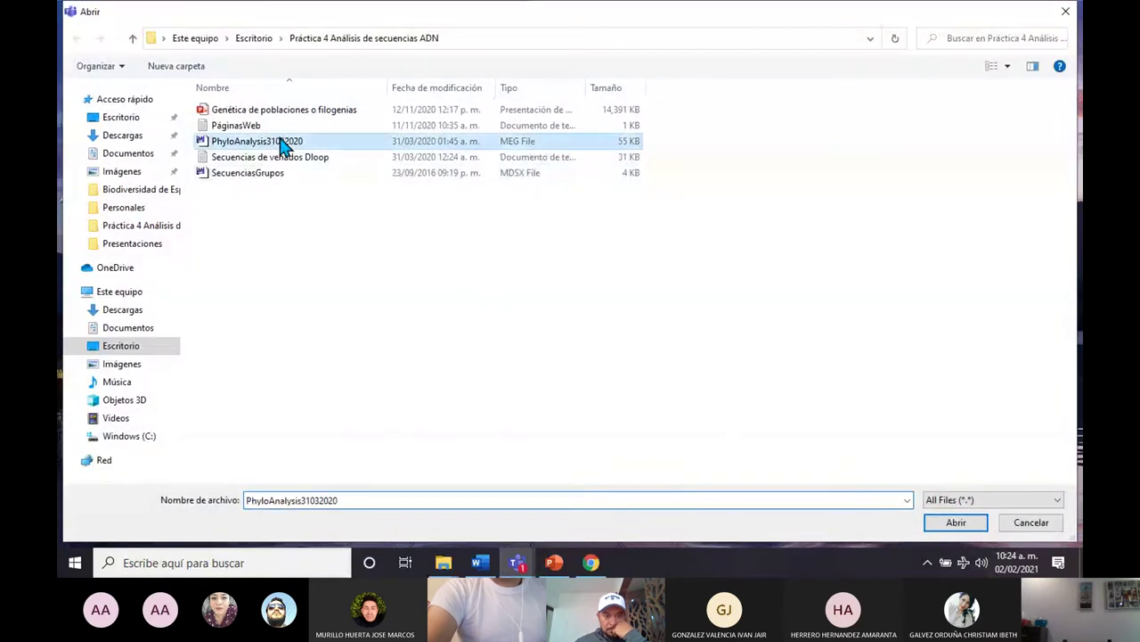
left_click(954, 524)
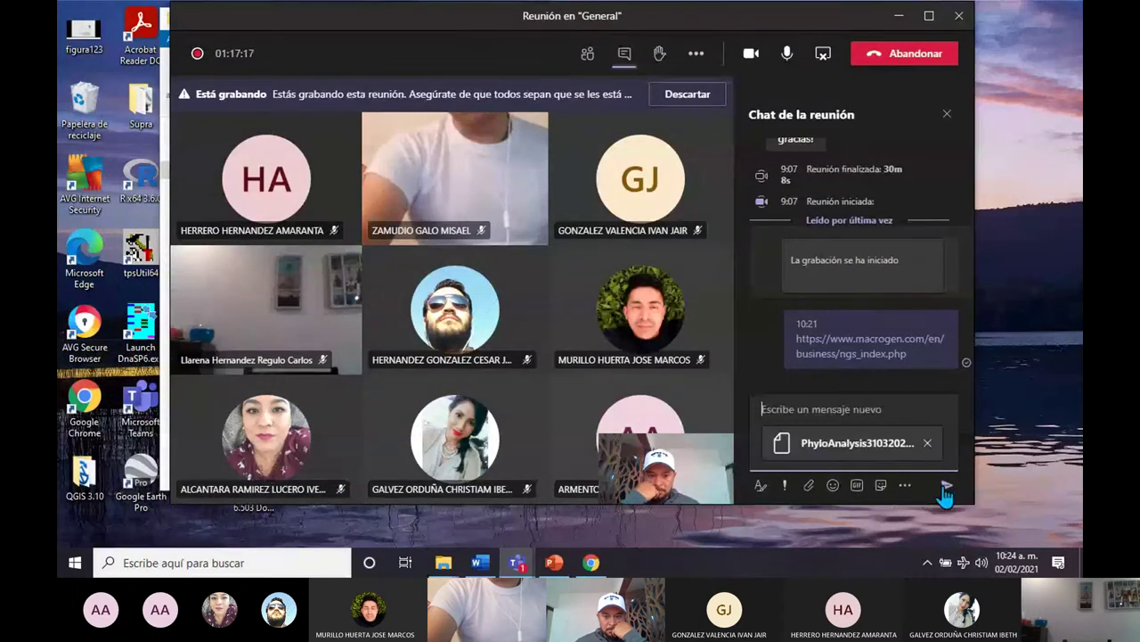
left_click(946, 486)
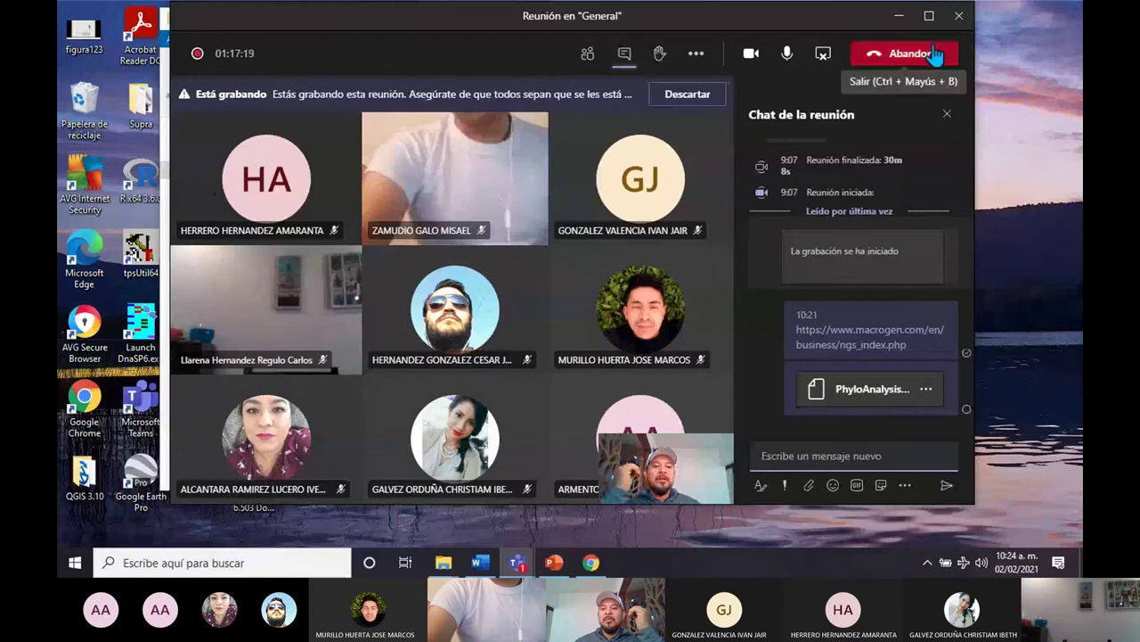
Step: Minimise the Teams meeting and folder windows, then launch MEGA-X from the desktop in a maximised window
left_click(929, 16)
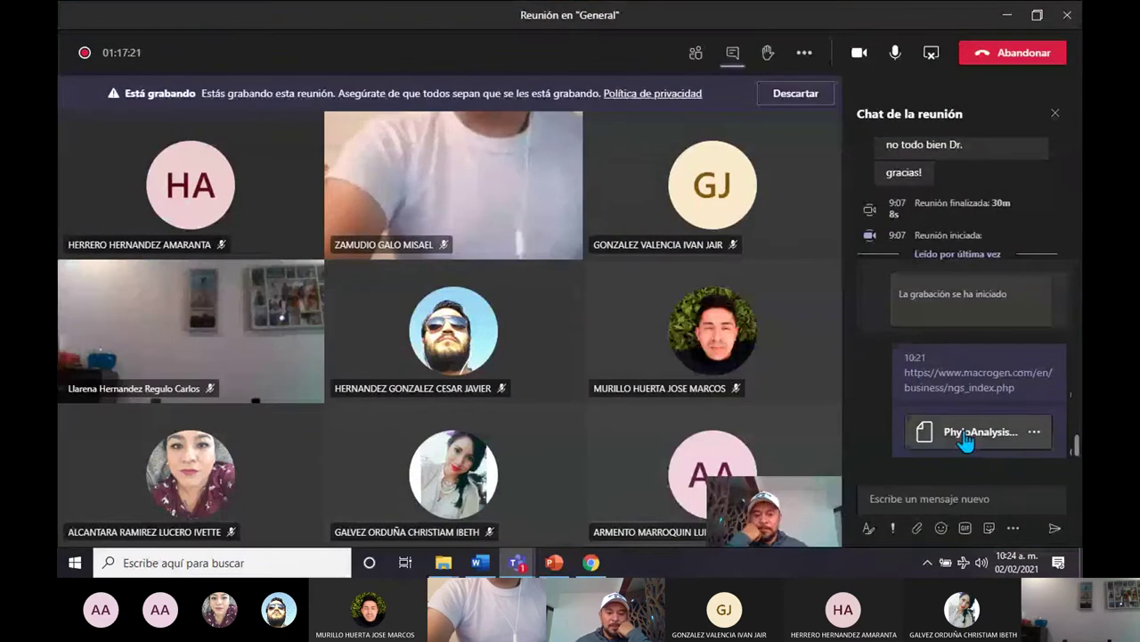
left_click(1007, 15)
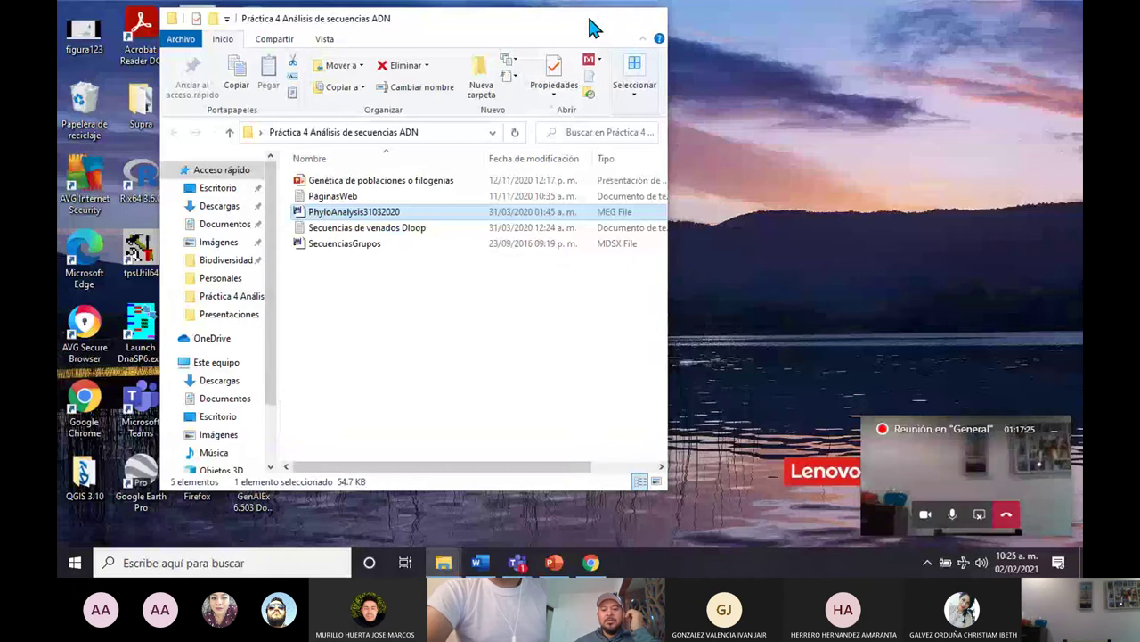
left_click(584, 17)
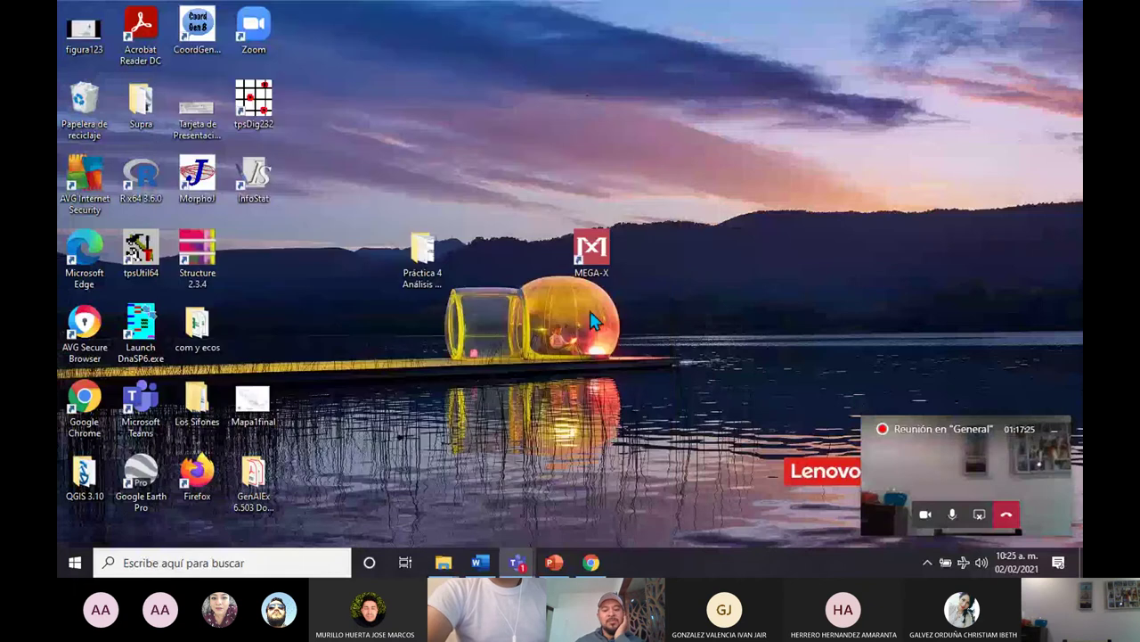
double_click(602, 261)
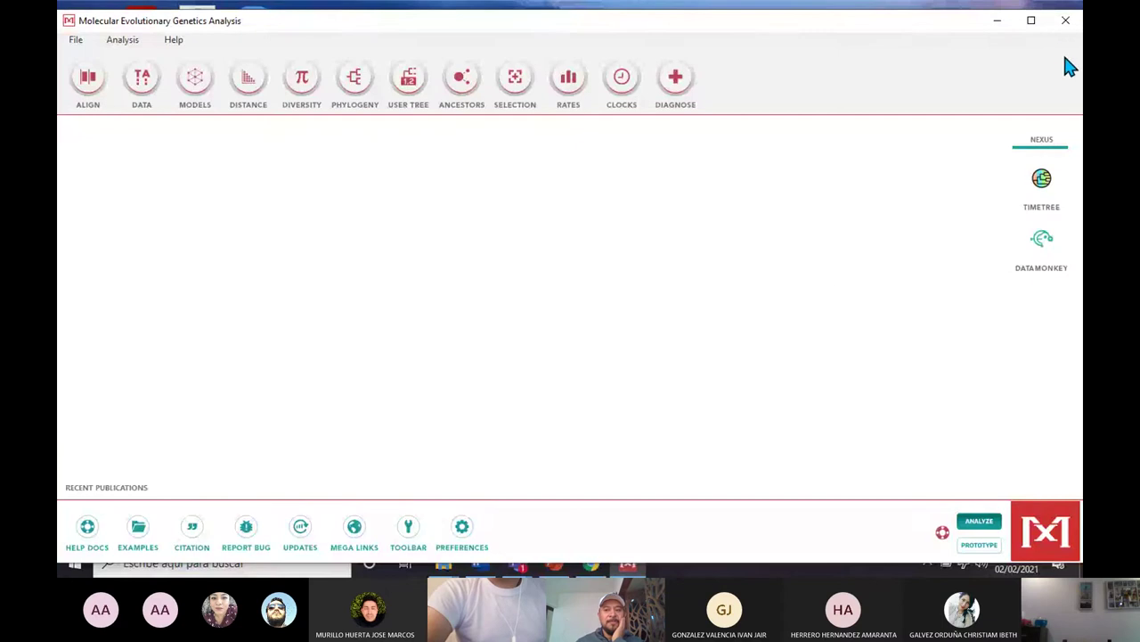
left_click(1033, 21)
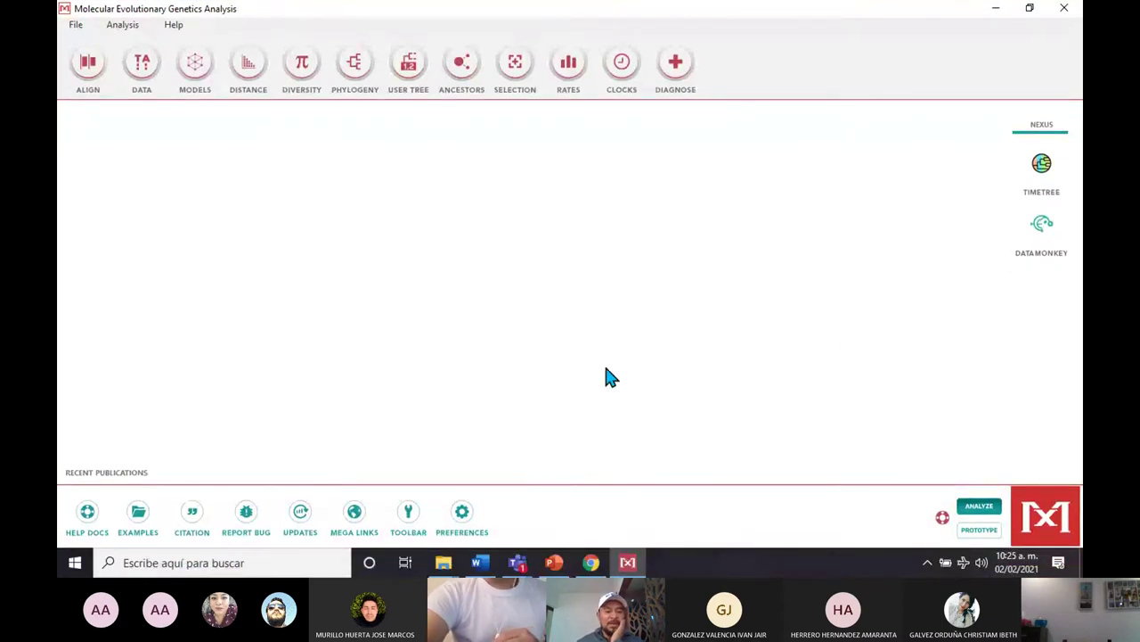
left_click(1028, 12)
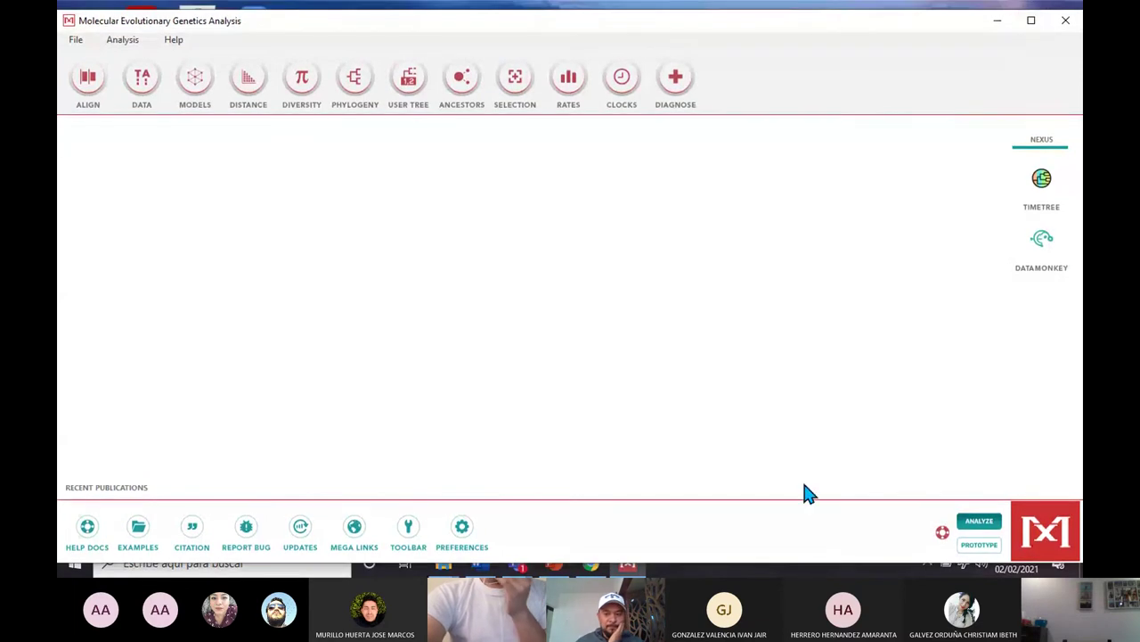
left_click(1031, 20)
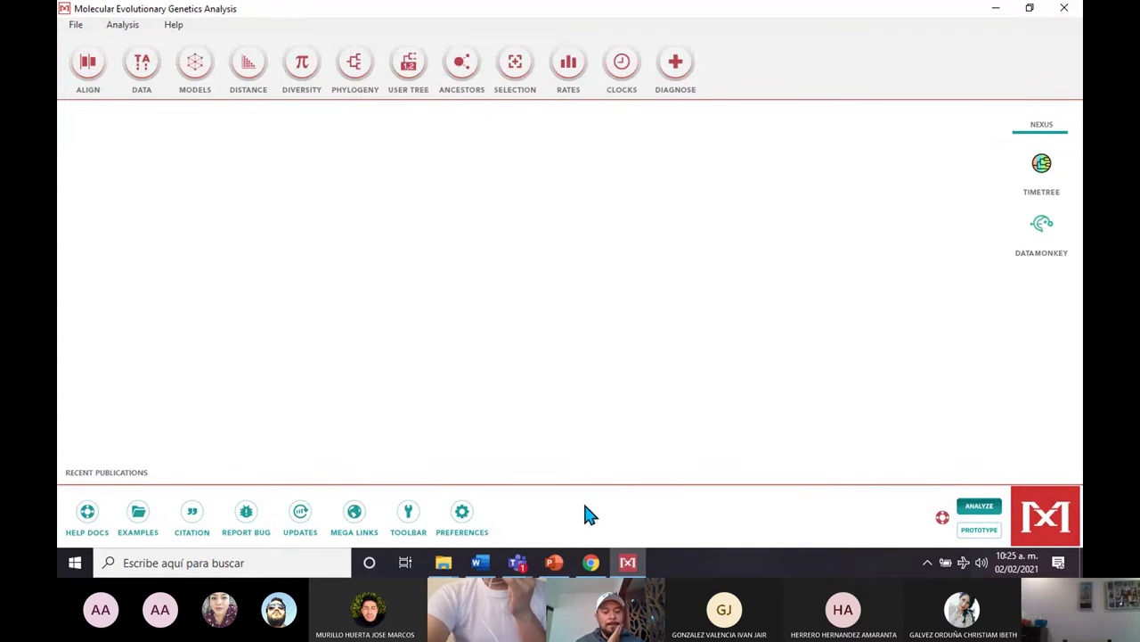
Step: Switch to PowerPoint and show slide 6 with the deer sampling photos and the map of the lineages' geographic origins
left_click(564, 561)
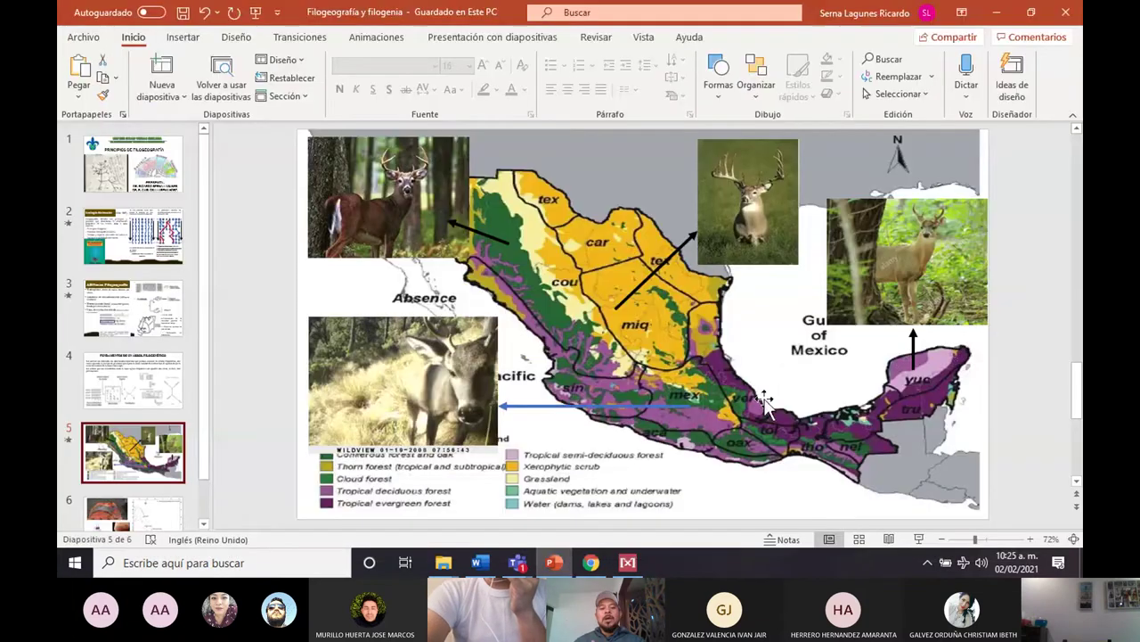
left_click(128, 515)
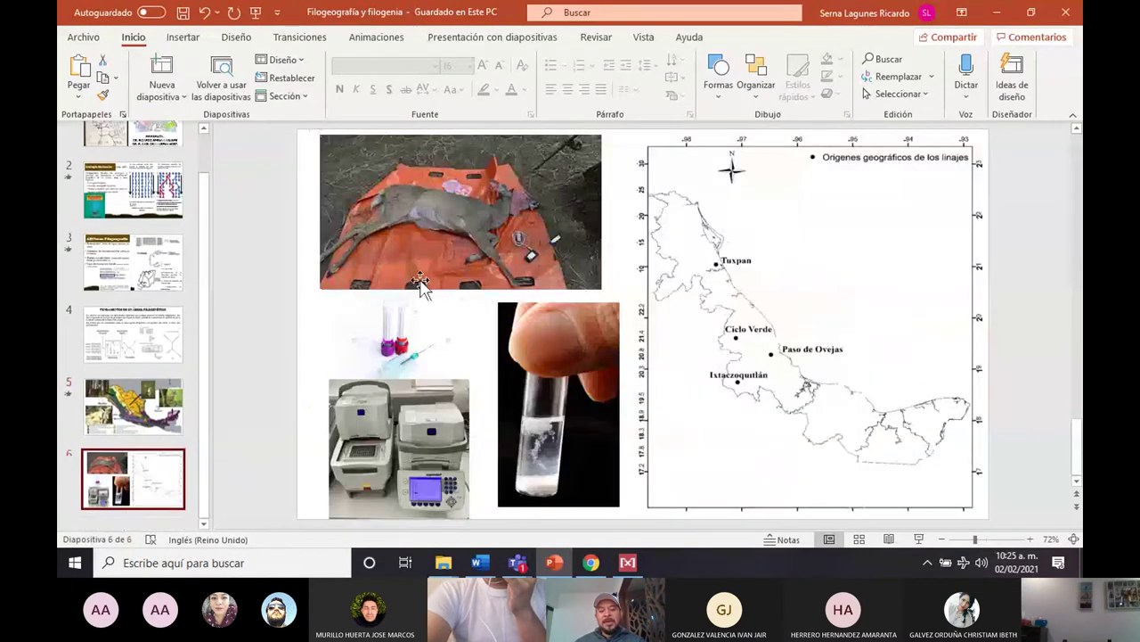
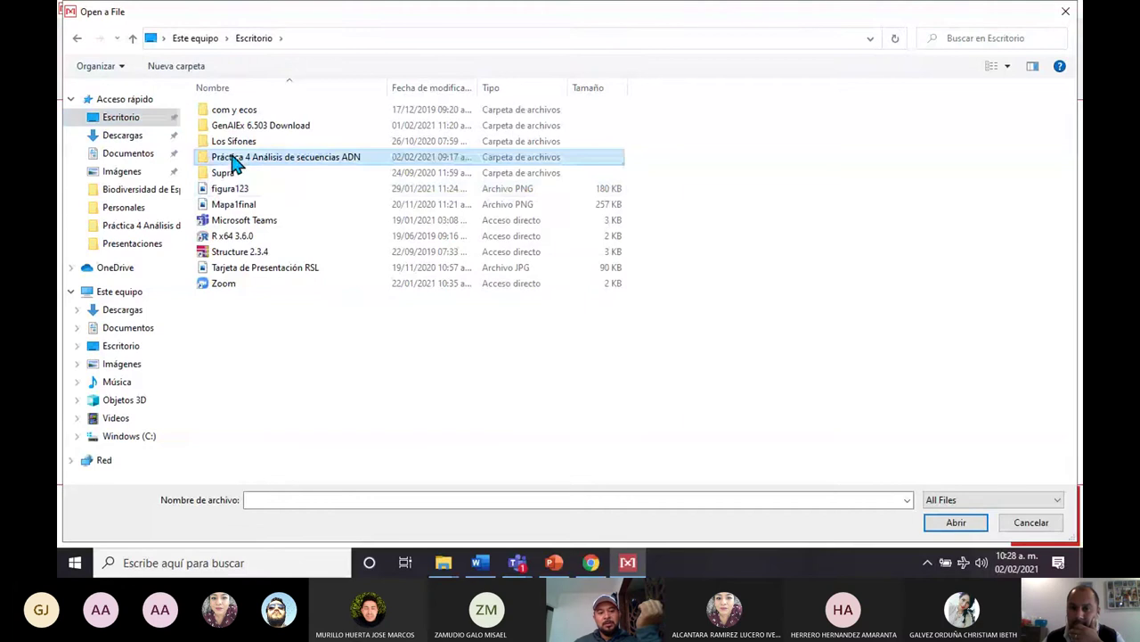
Step: Open PhyloAnalysis31032020 from the "Práctica 4 Análisis de secuencias ADN" folder in MEGA and display it in the Sequence Data Explorer
double_click(208, 164)
left_click(260, 143)
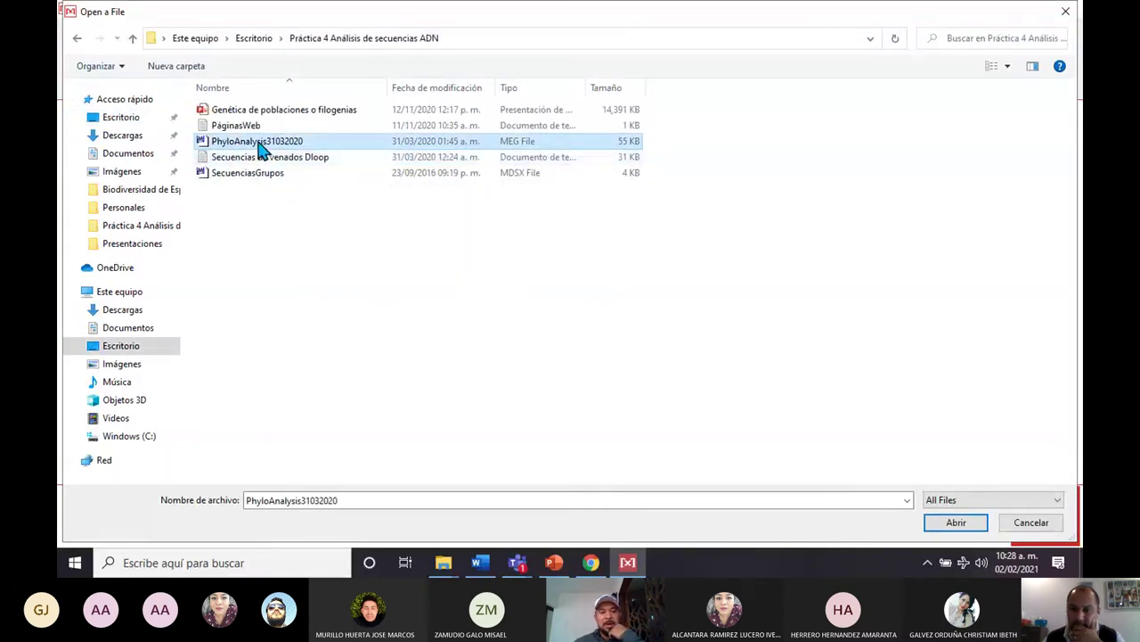
left_click(960, 525)
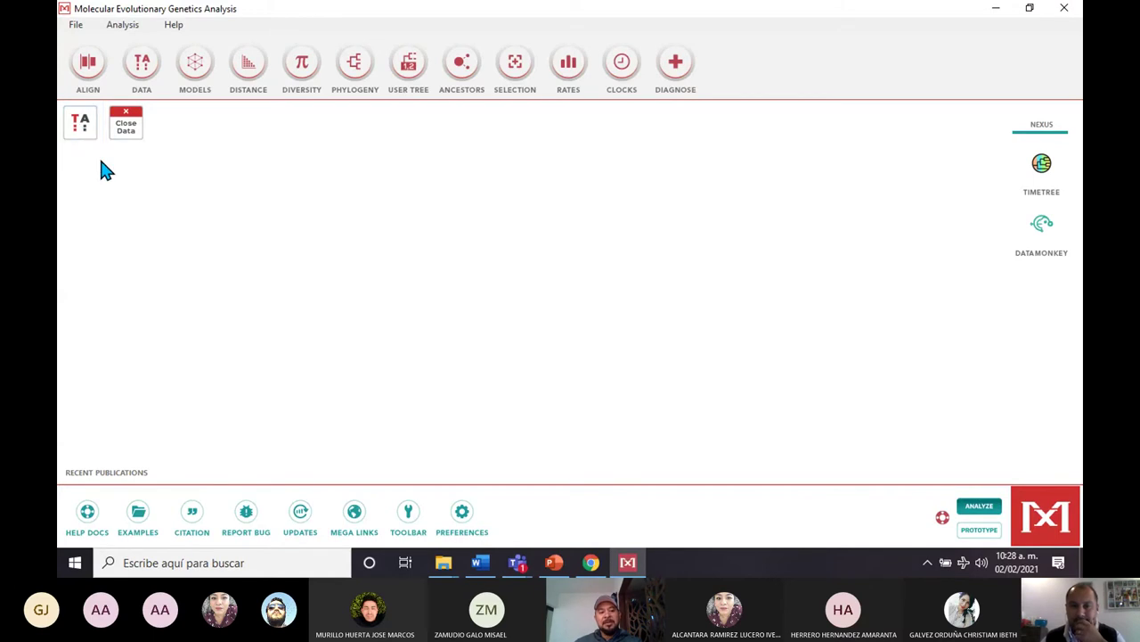
left_click(80, 127)
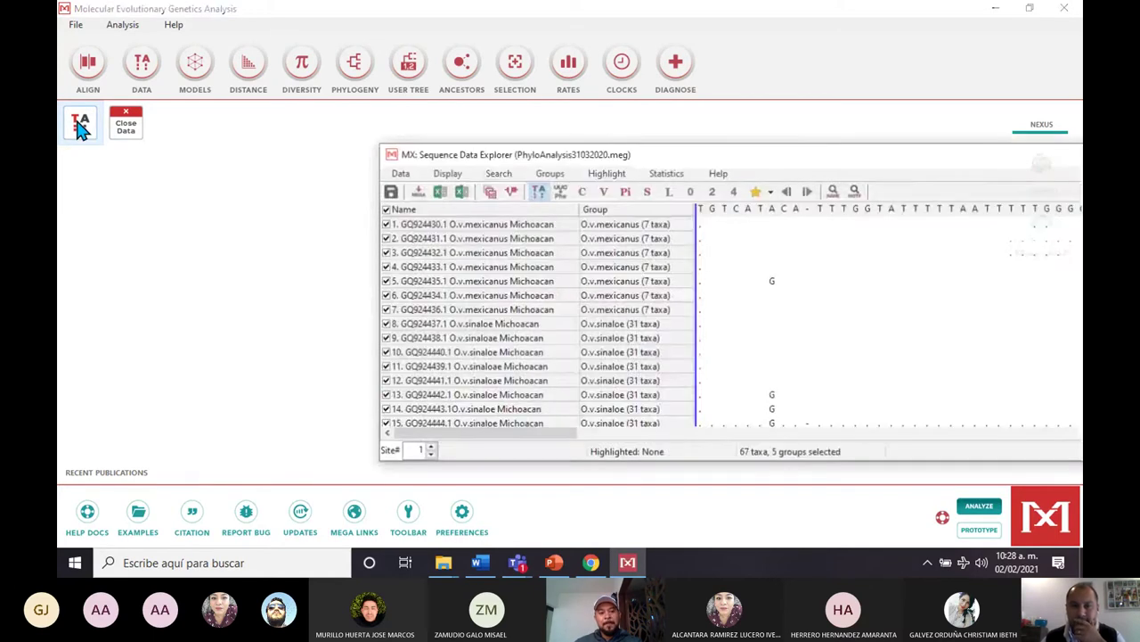
left_click_drag(749, 158, 533, 130)
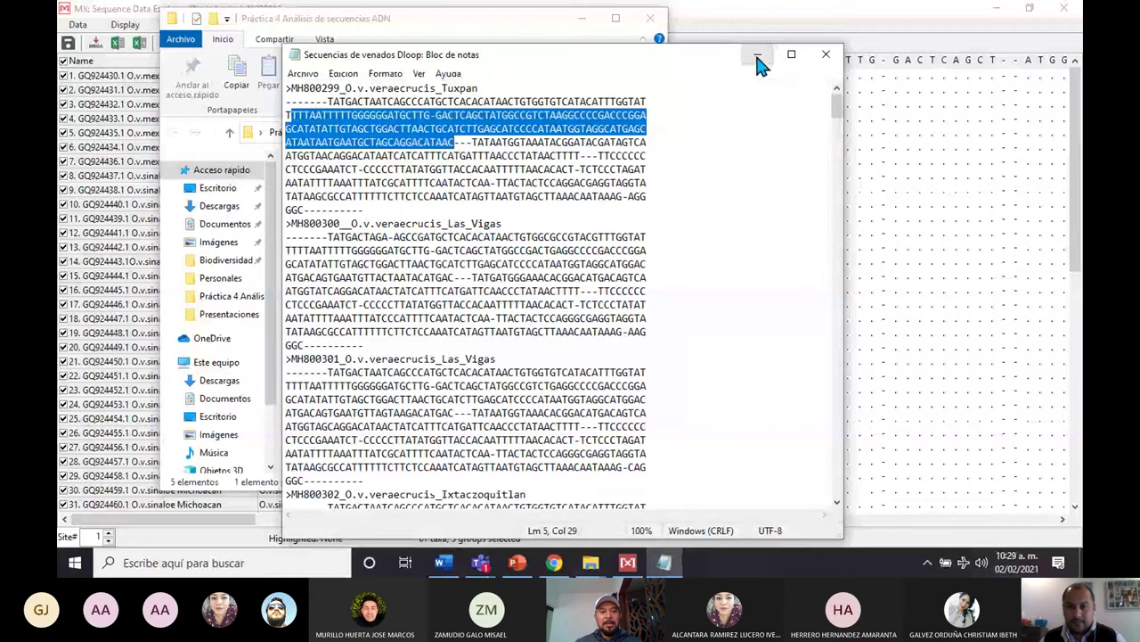
Step: Clear the Notepad and folder windows, and examine the aligned sequences in the Sequence Data Explorer through the last taxon and along the sites
left_click(757, 59)
left_click(381, 105)
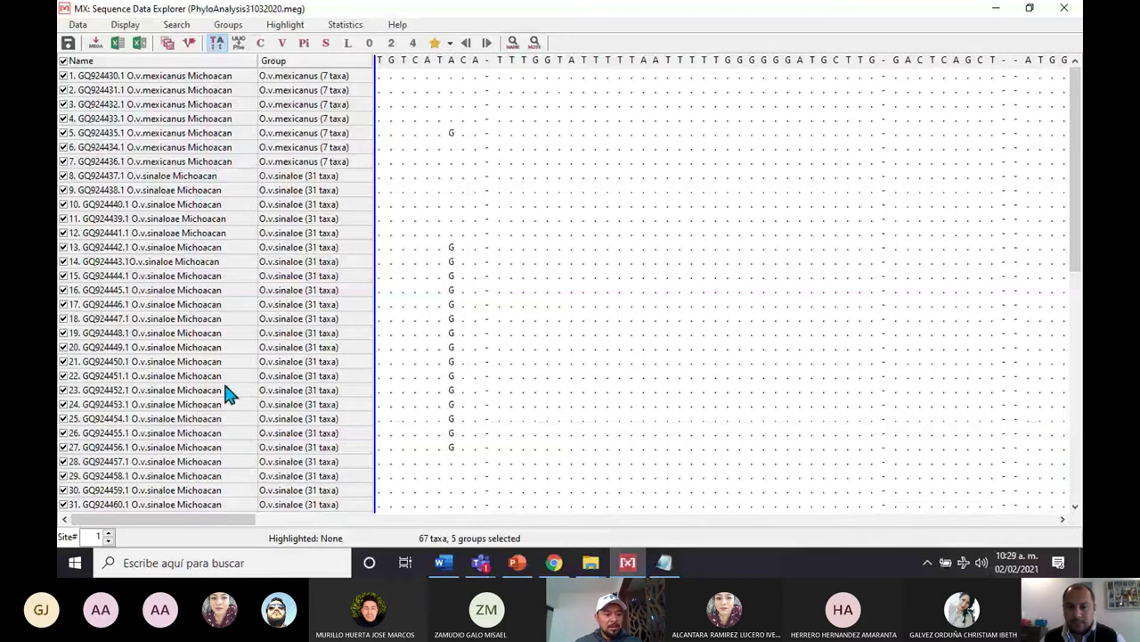
left_click_drag(1076, 261, 1076, 405)
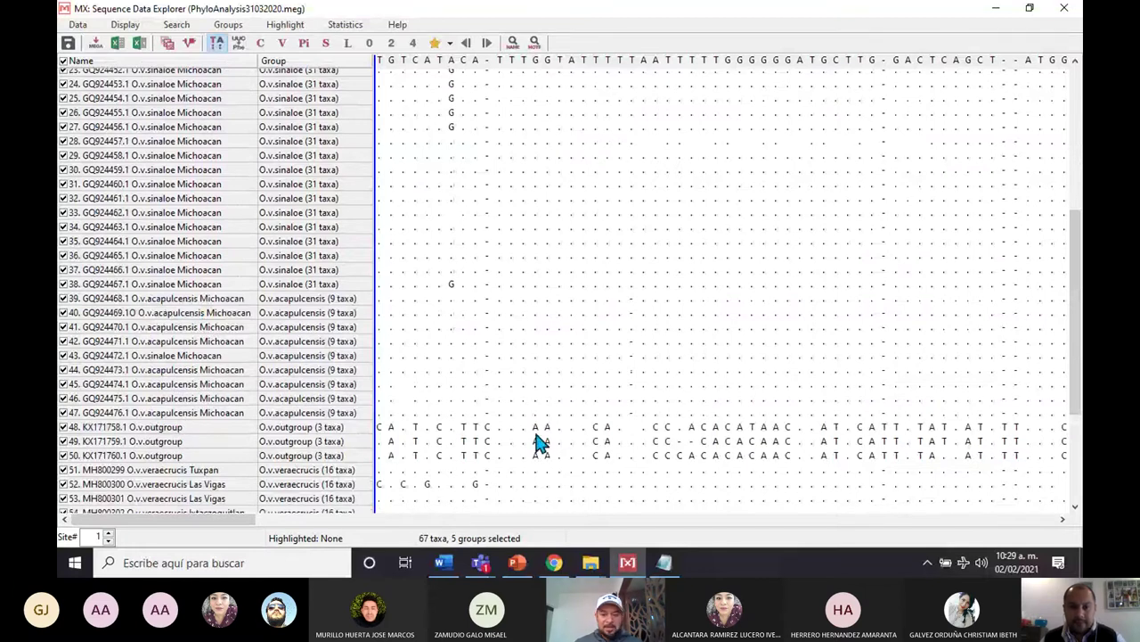
left_click_drag(1076, 375, 1077, 458)
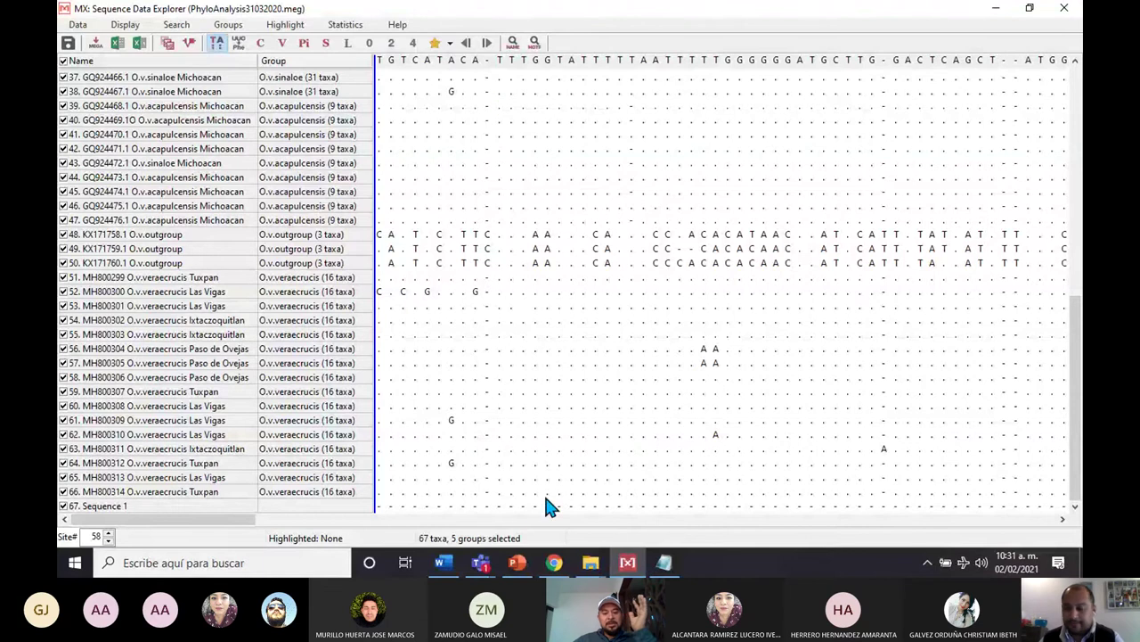
left_click_drag(244, 522, 374, 524)
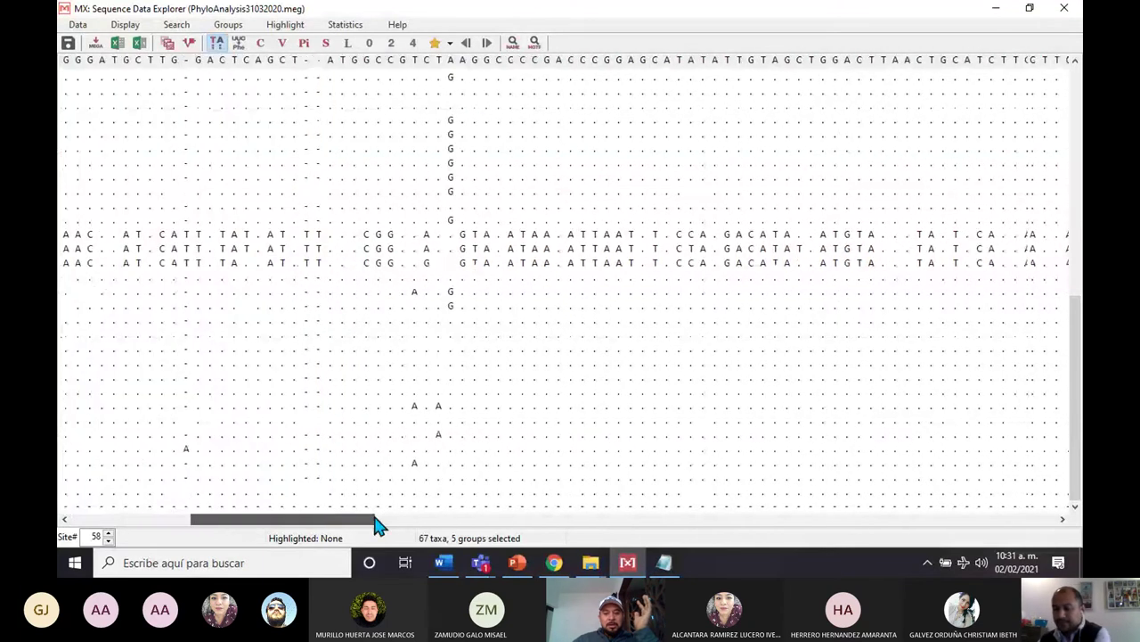
left_click(462, 524)
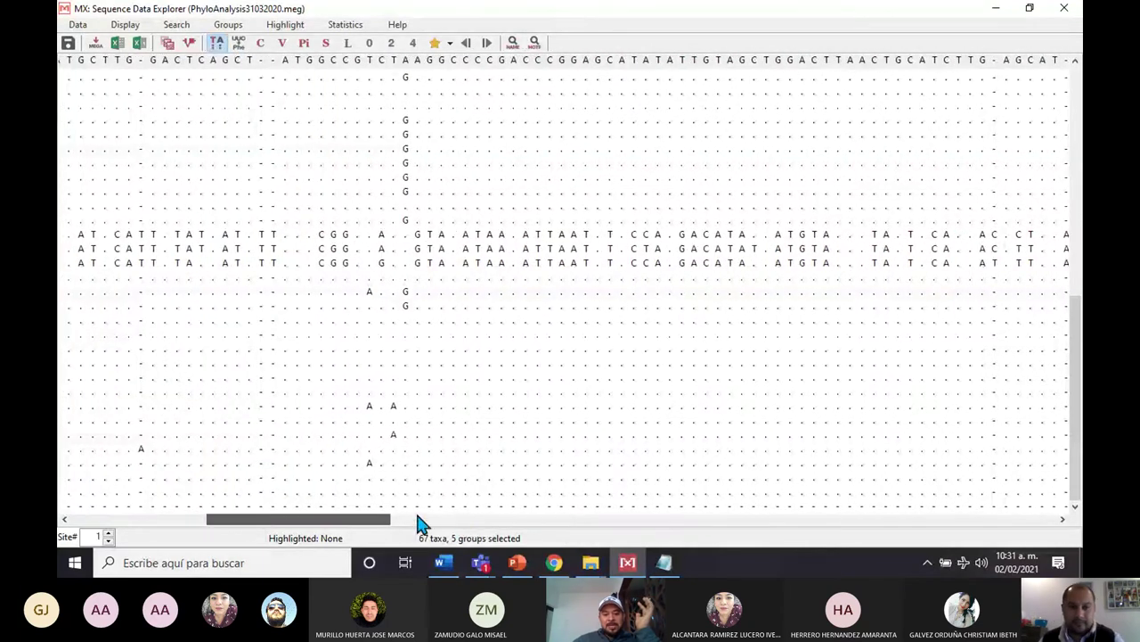
left_click(510, 524)
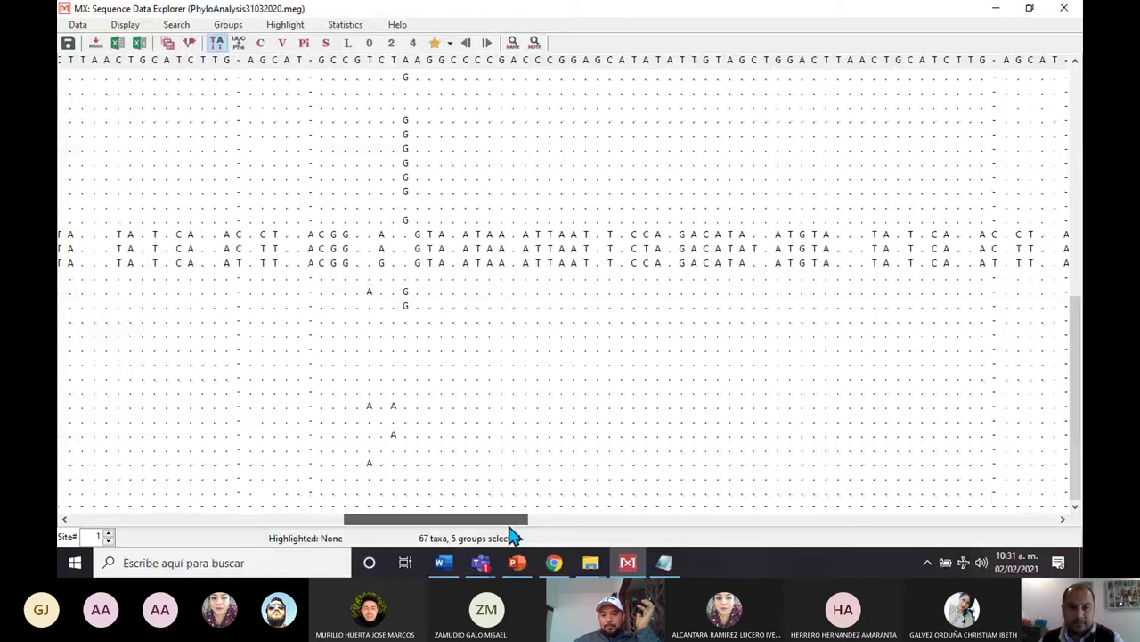
left_click_drag(512, 526, 1080, 403)
left_click_drag(976, 520, 169, 526)
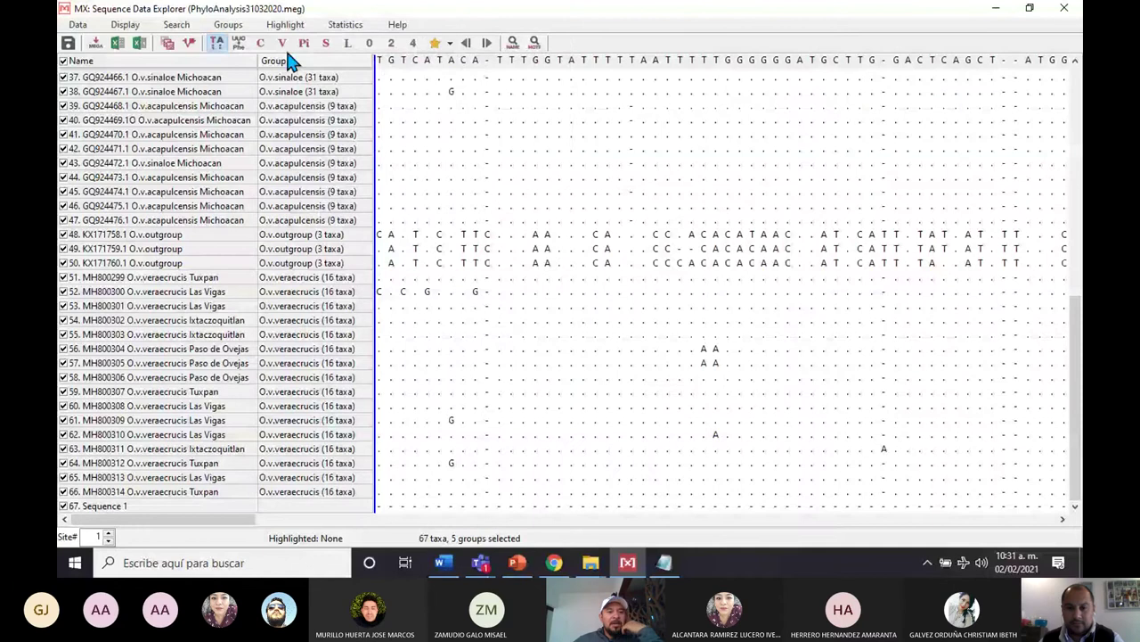
Step: Compute the nucleotide composition, display the results as an XLSX: MS Excel workbook (2007+), and dismiss the GenAlEx welcome window
left_click(349, 25)
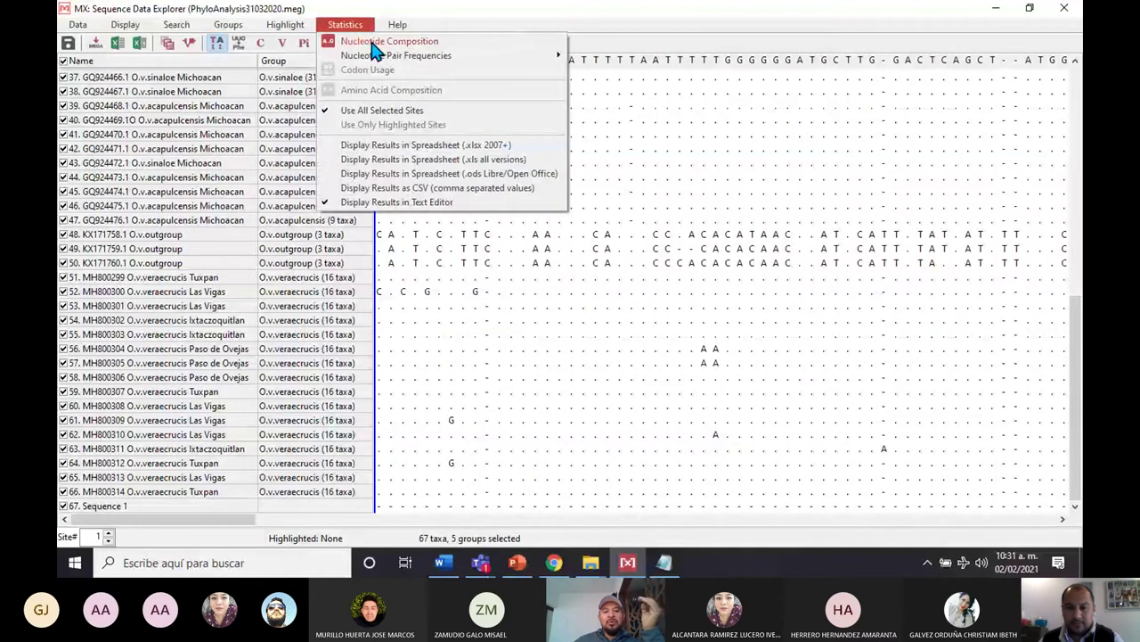
left_click(443, 13)
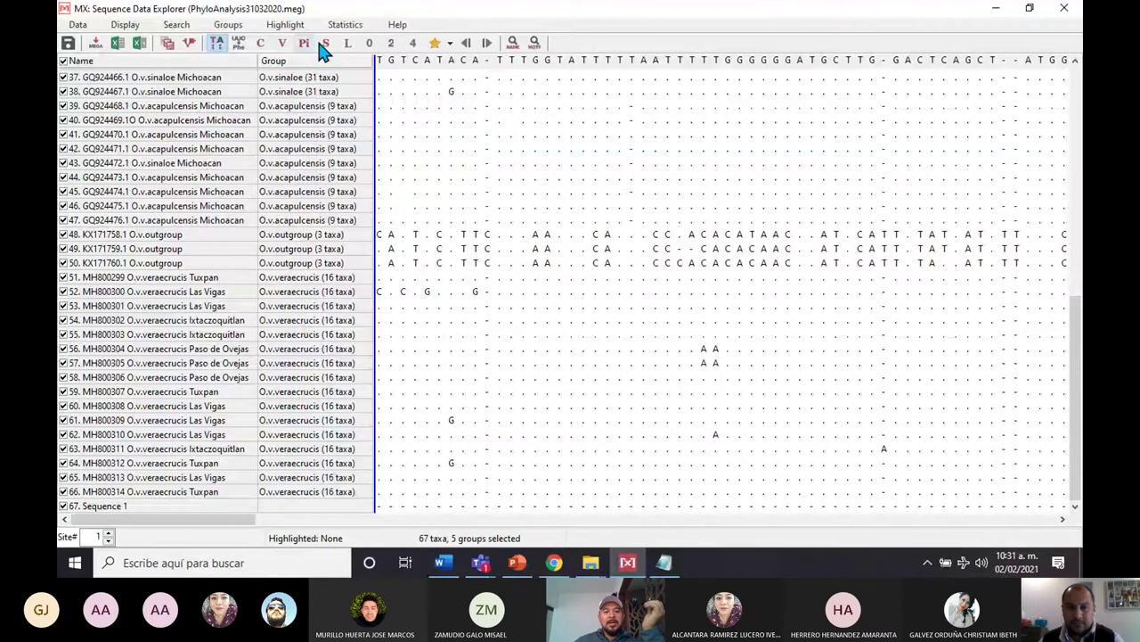
left_click(354, 25)
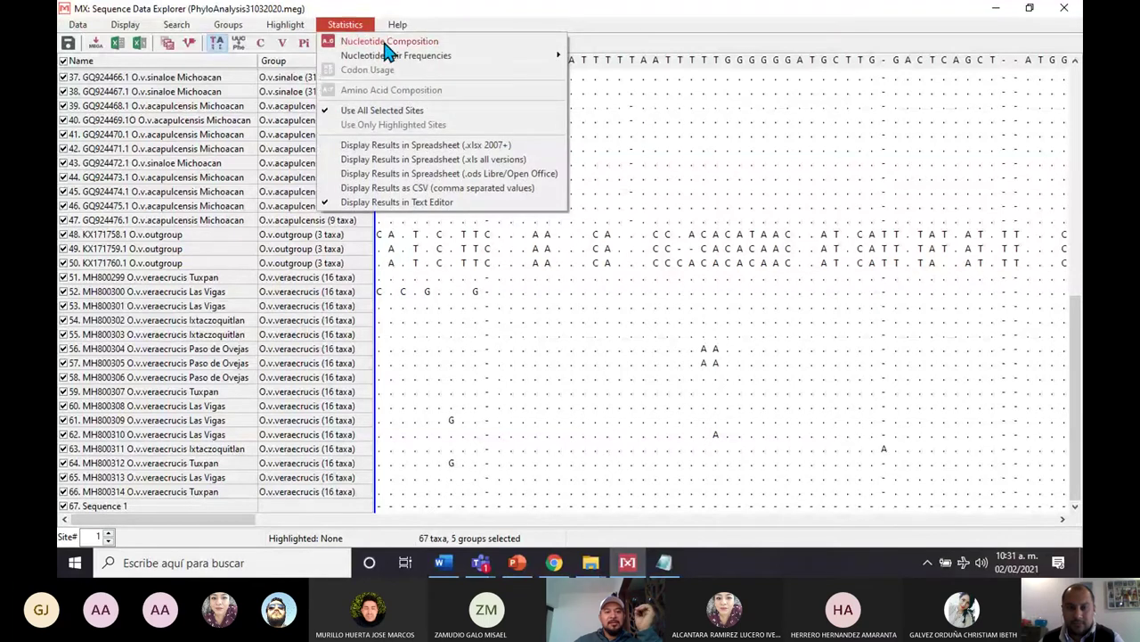
left_click(389, 42)
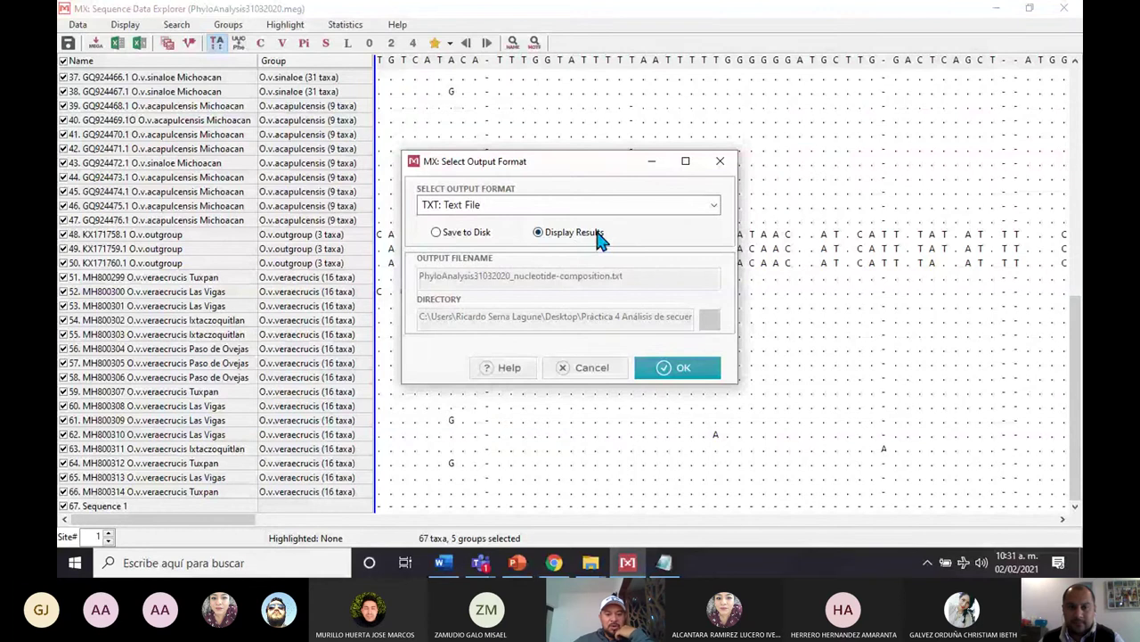
left_click(713, 205)
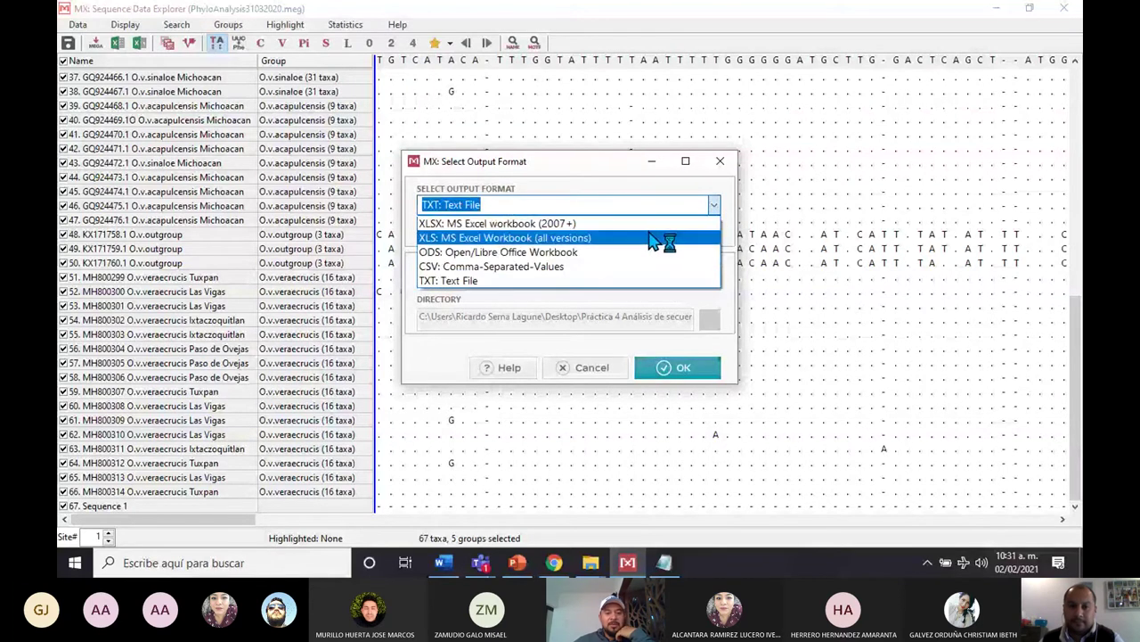
left_click(603, 225)
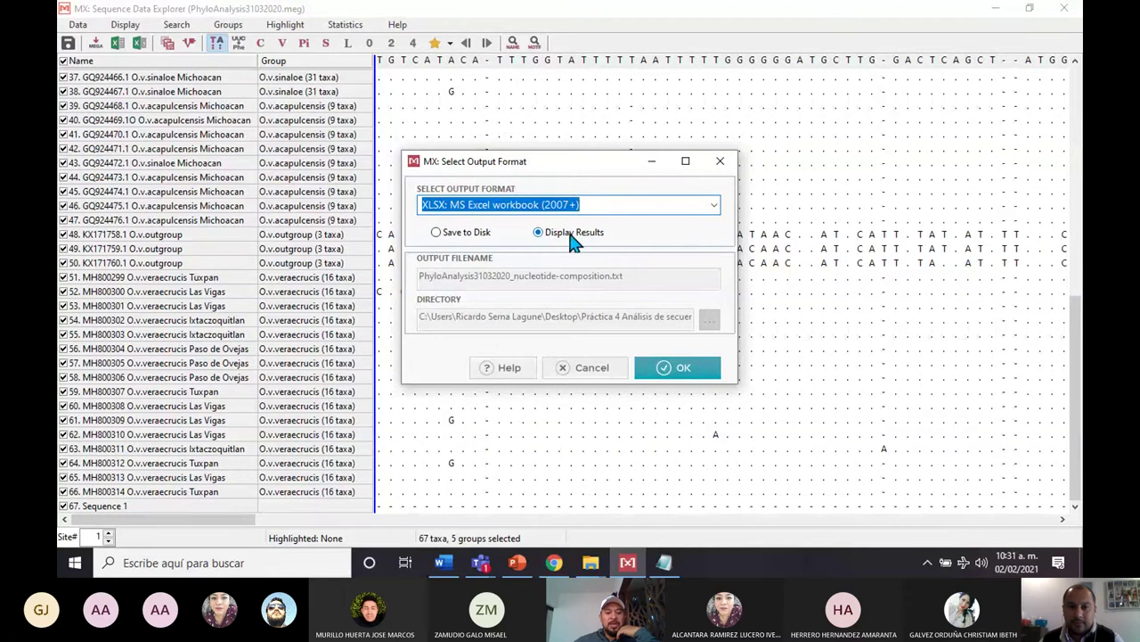
left_click(436, 231)
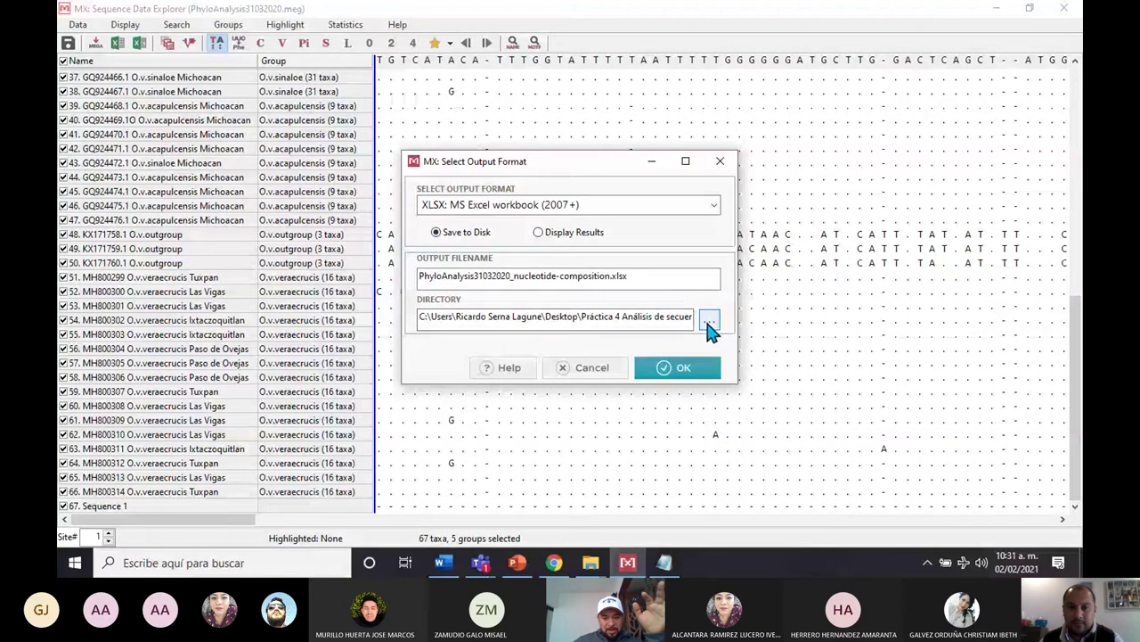
left_click(538, 232)
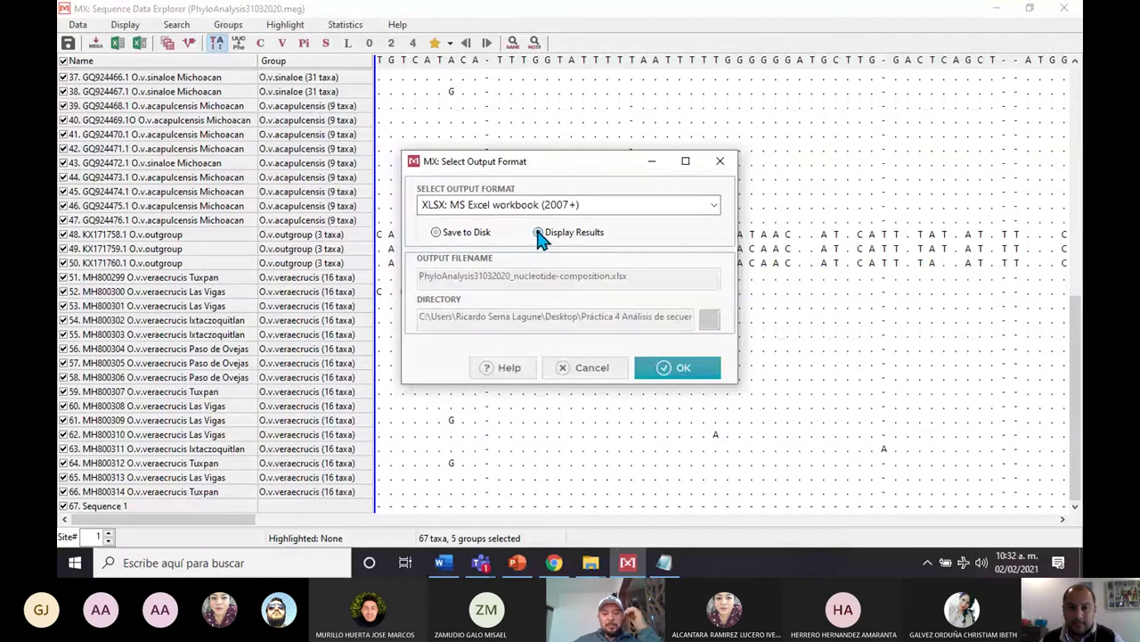
left_click(677, 369)
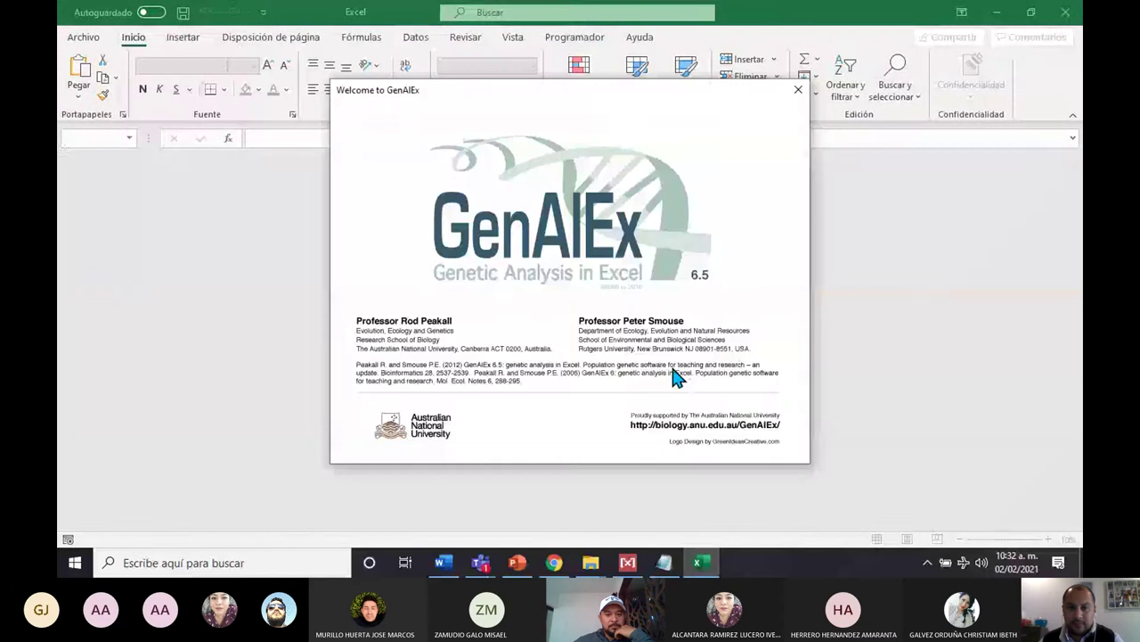
left_click(796, 96)
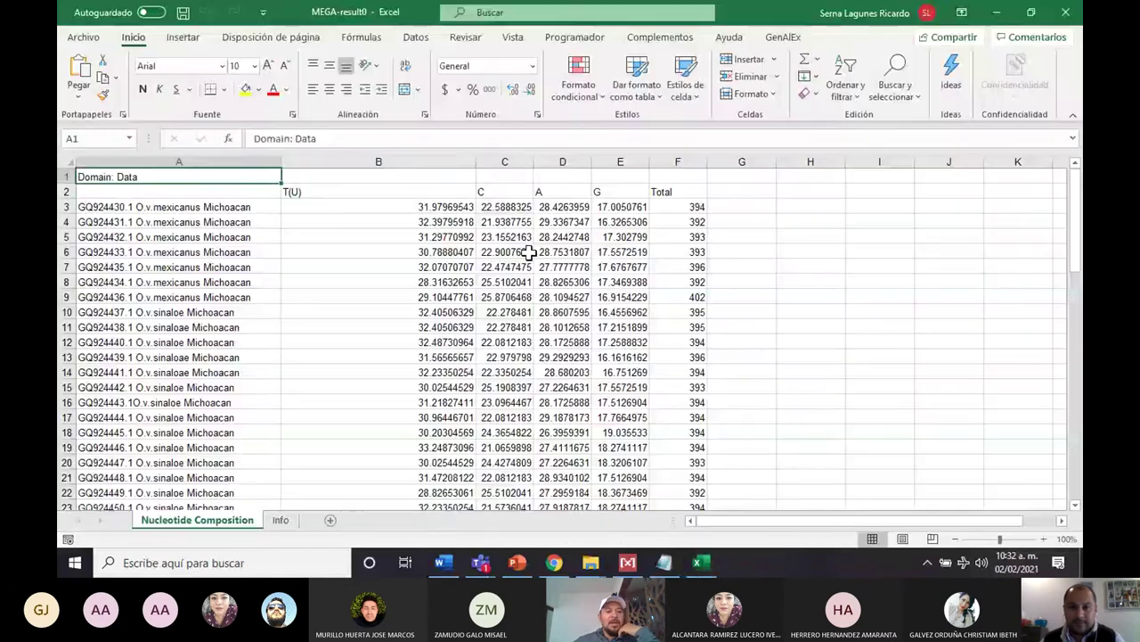
Step: Fit column B to its contents and examine the T(U), C, A and G percentages and the total for the first sequence, GQ924430.1
left_click(471, 208)
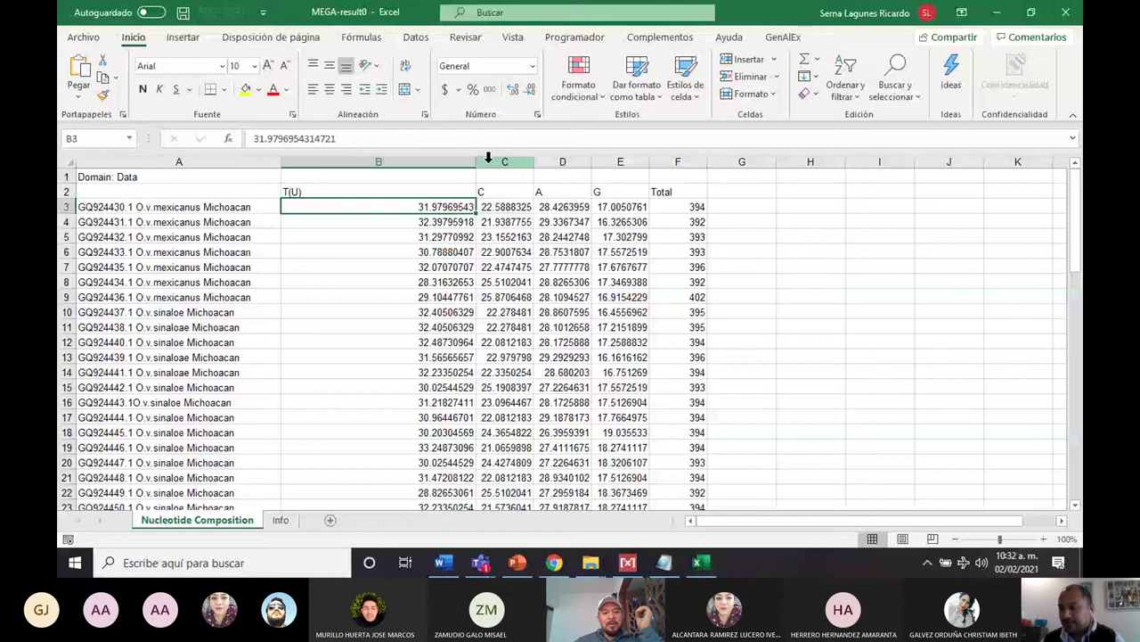
double_click(476, 161)
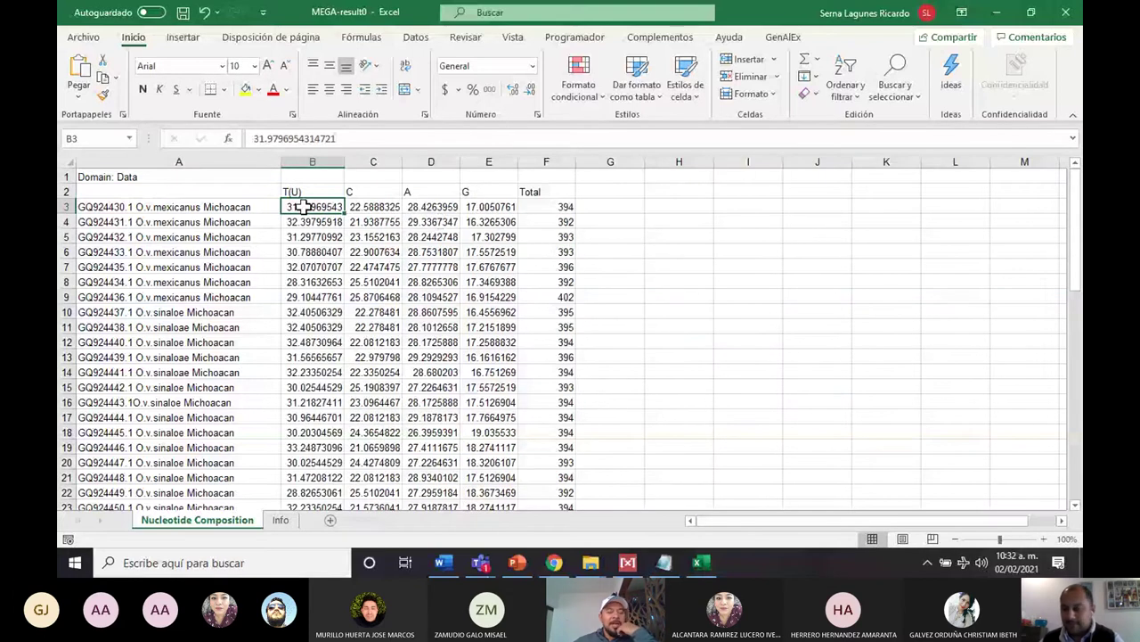
left_click_drag(303, 207, 503, 207)
left_click_drag(290, 186, 360, 195)
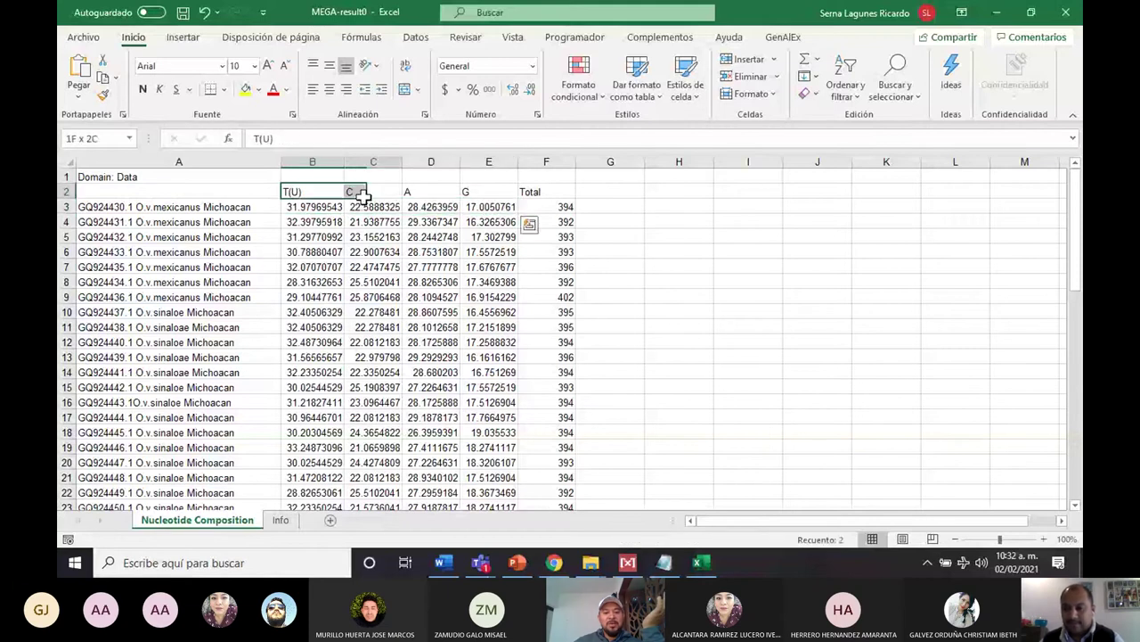
left_click(335, 210)
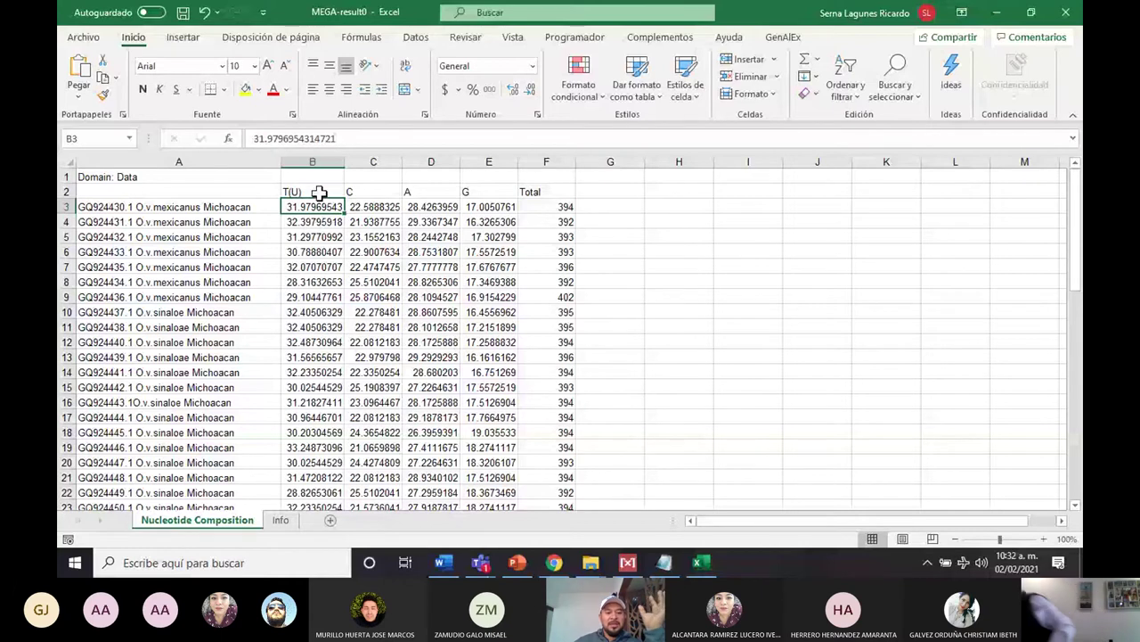
left_click_drag(294, 192, 356, 192)
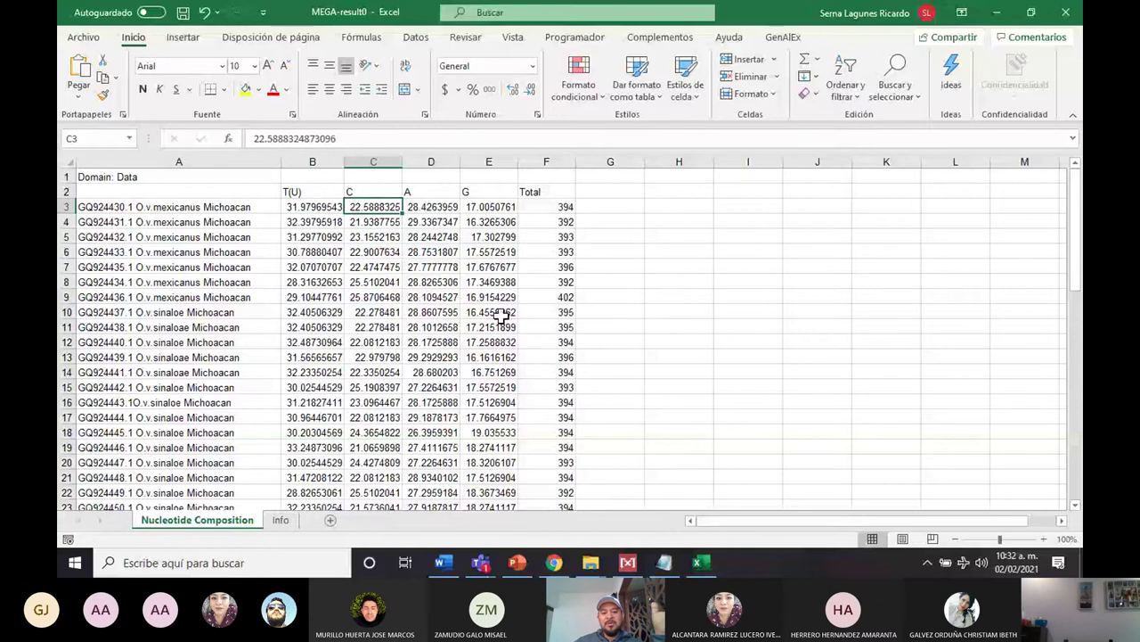
left_click(443, 195)
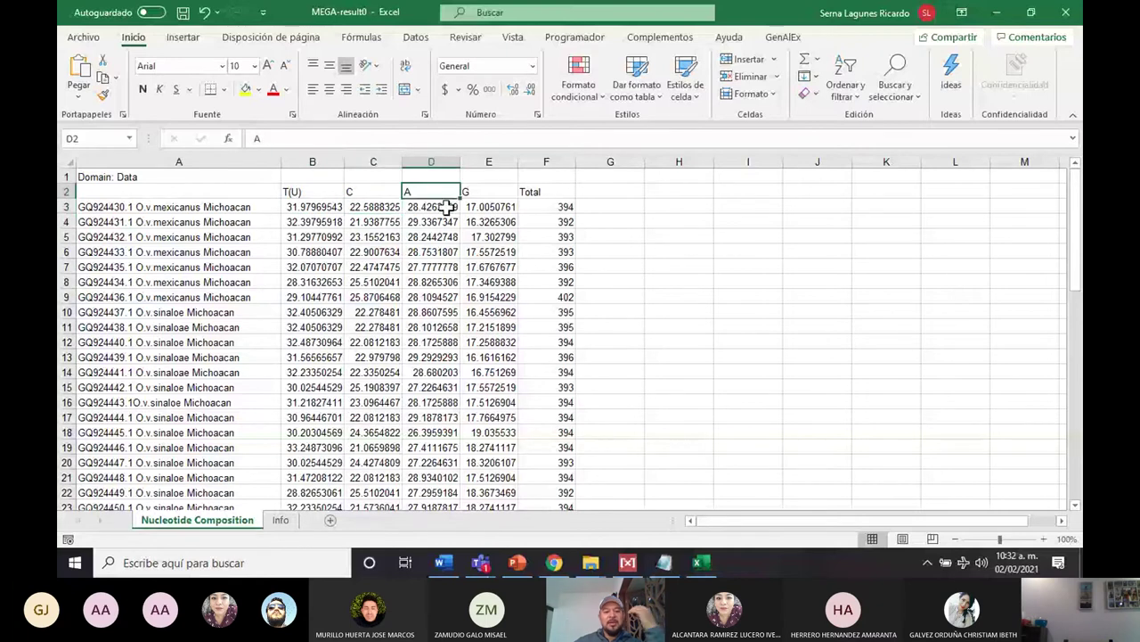
left_click(445, 207)
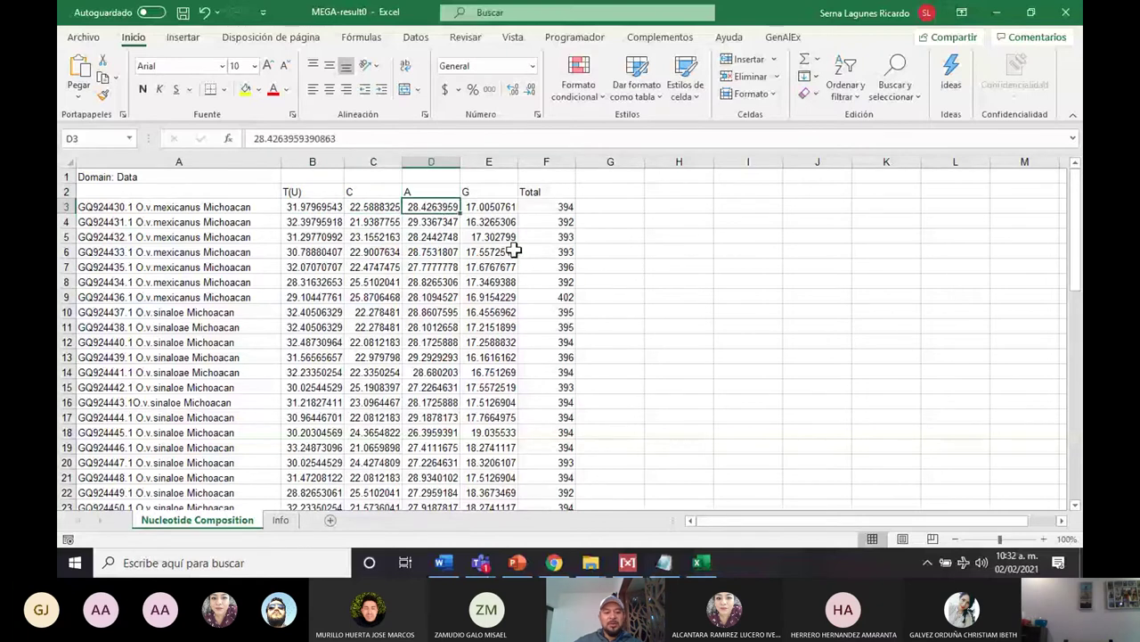
left_click(488, 206)
left_click(483, 191)
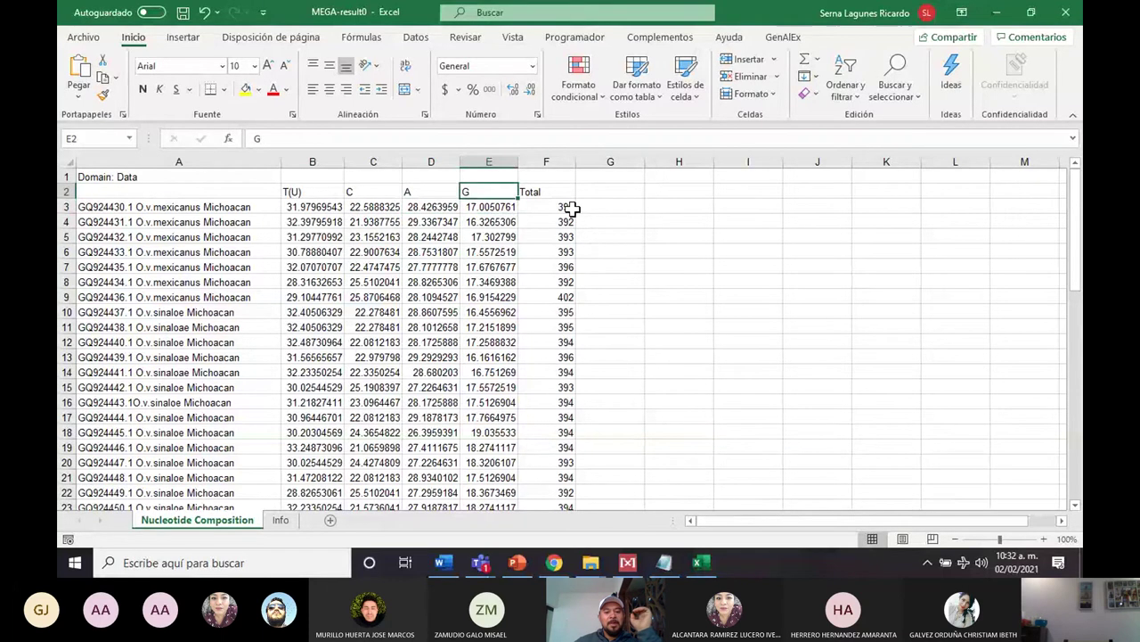
left_click_drag(499, 207, 308, 210)
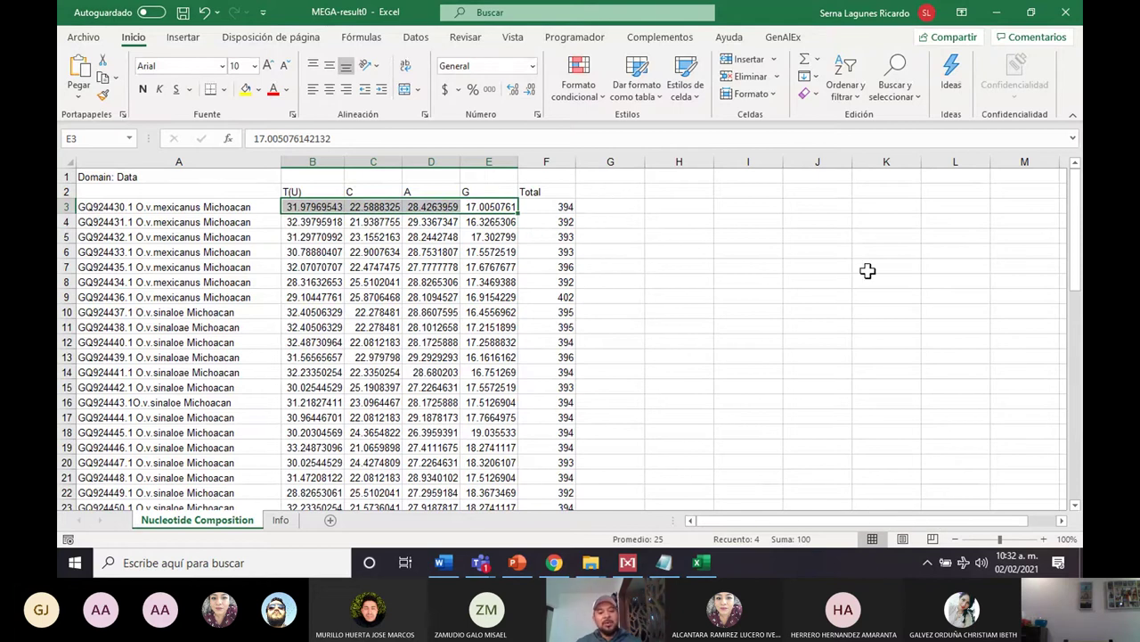
left_click(570, 207)
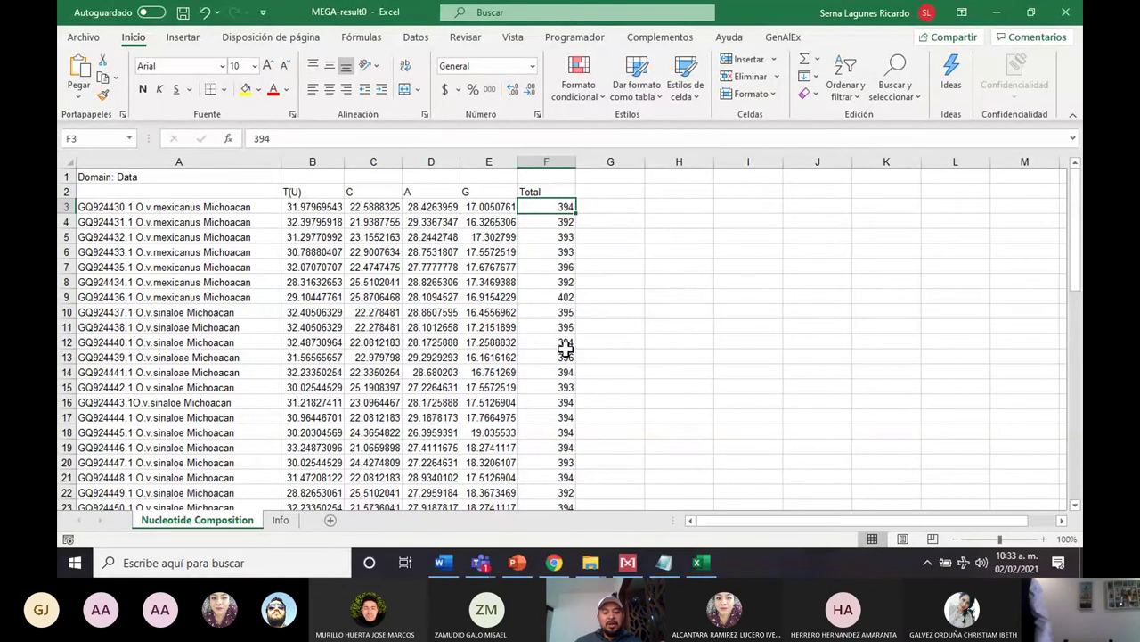
Step: Examine the Avg. row at the end of the Nucleotide Composition sheet for each base and the total, and close the workbook
scroll(566, 352, "down", 6)
scroll(566, 352, "down", 14)
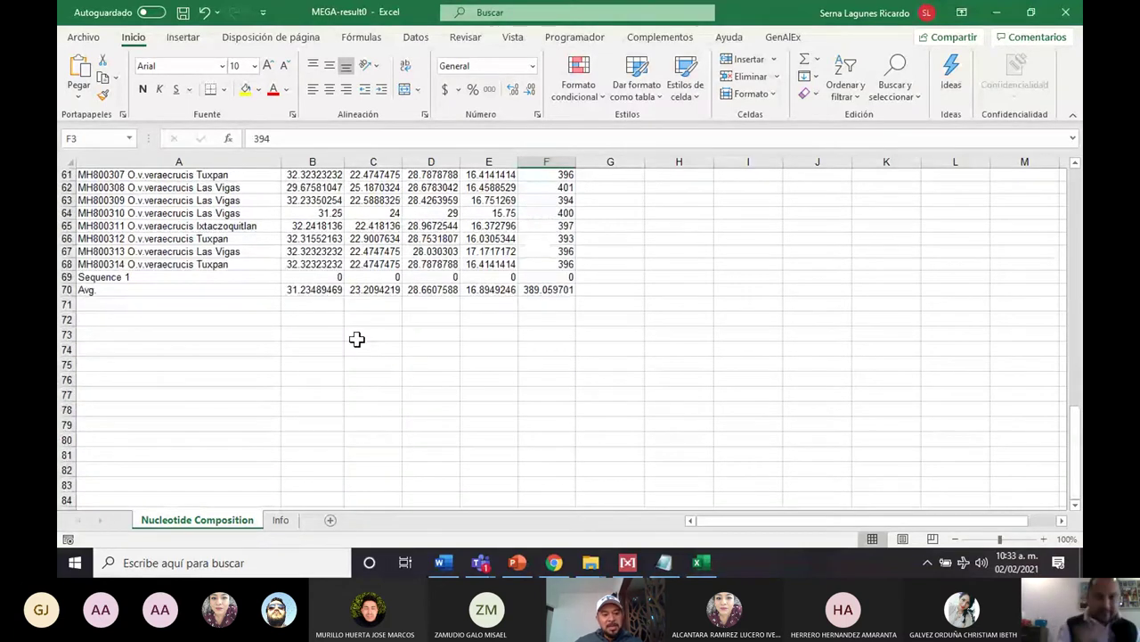
left_click(288, 289)
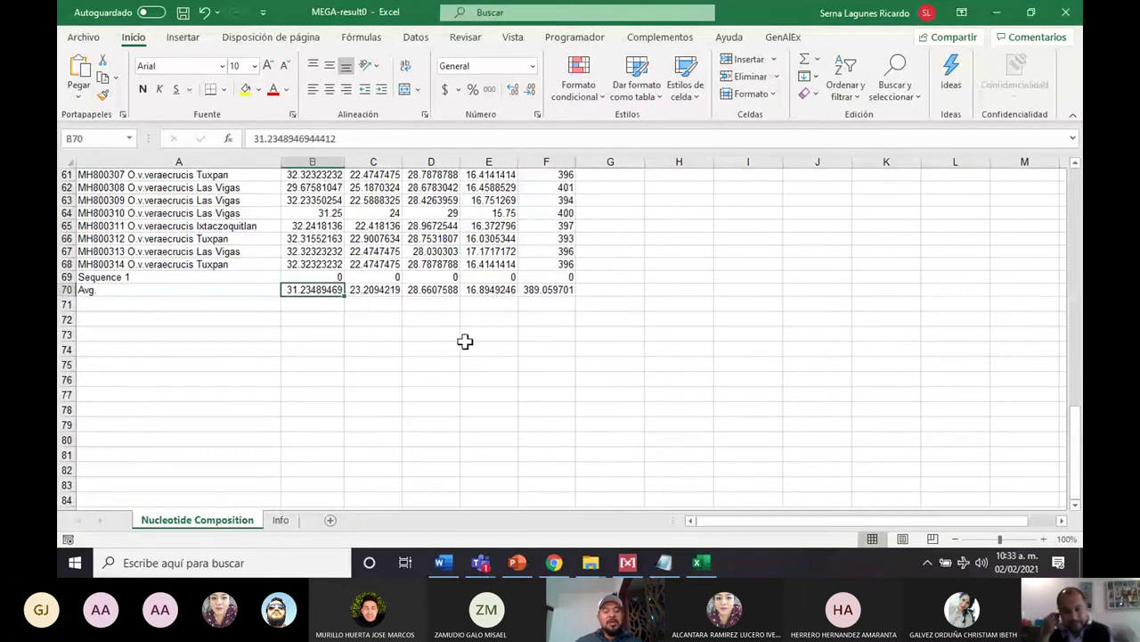
left_click(124, 292)
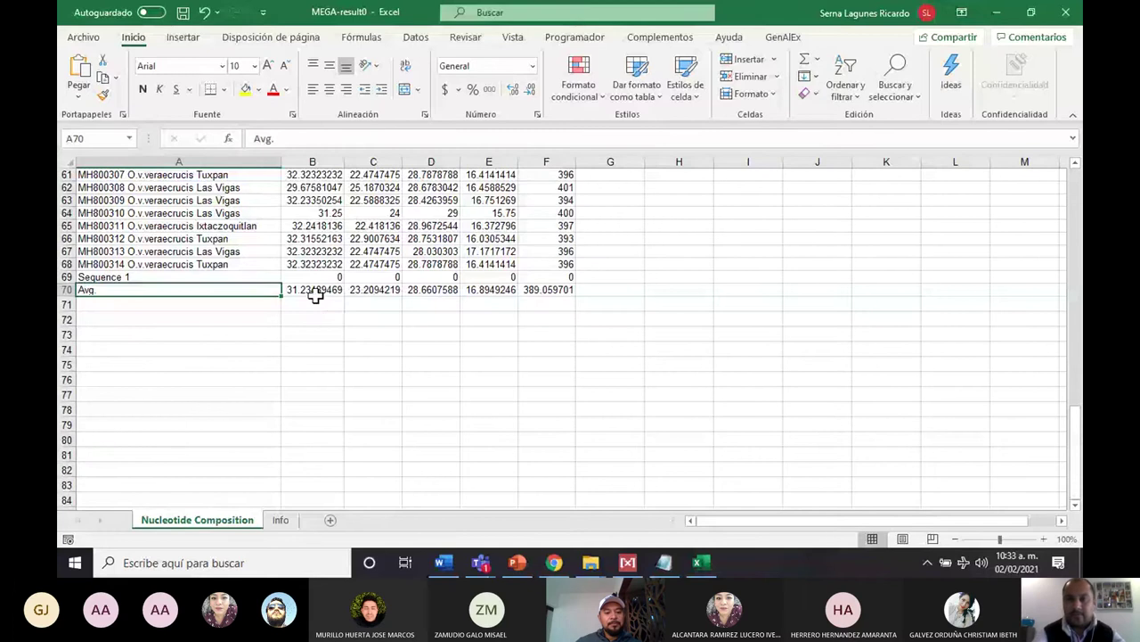
left_click_drag(315, 294, 545, 287)
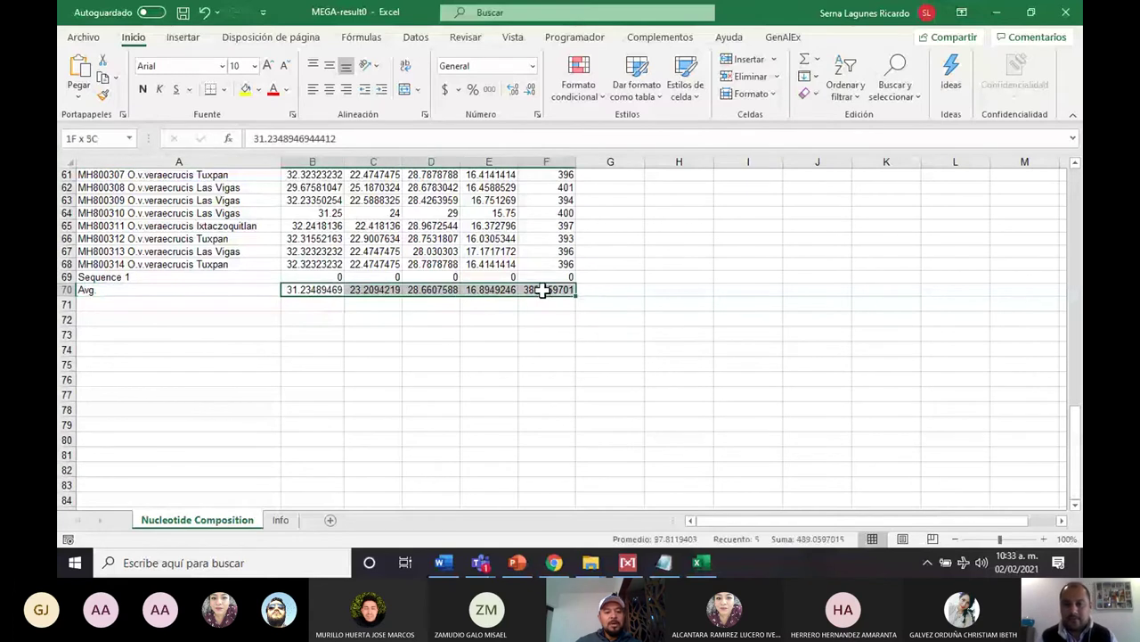
left_click(166, 293)
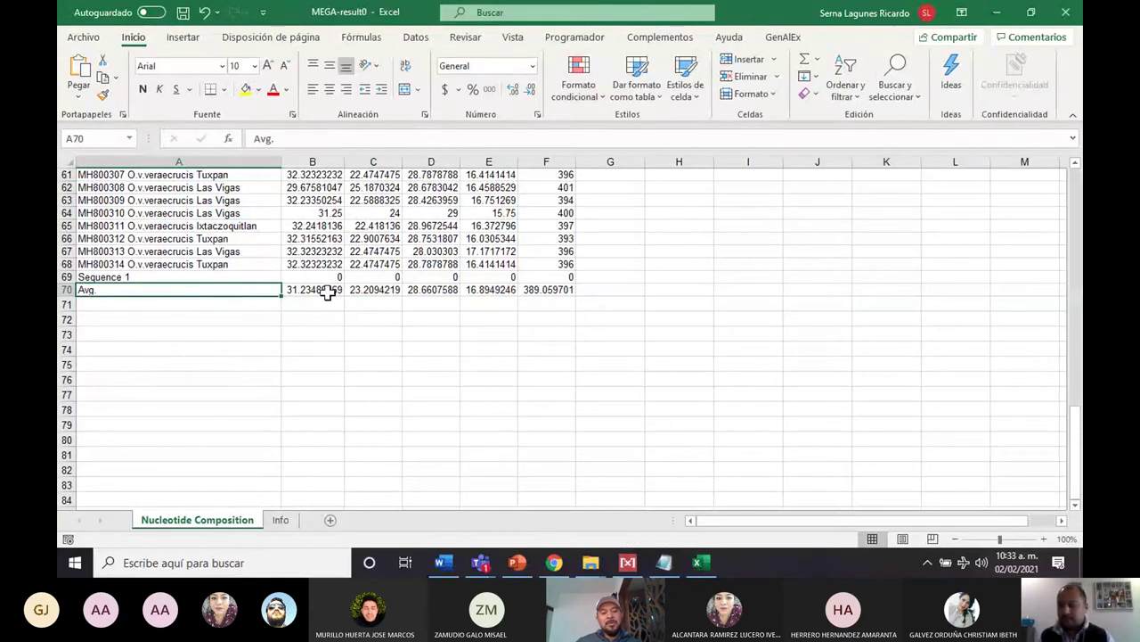
left_click(328, 293)
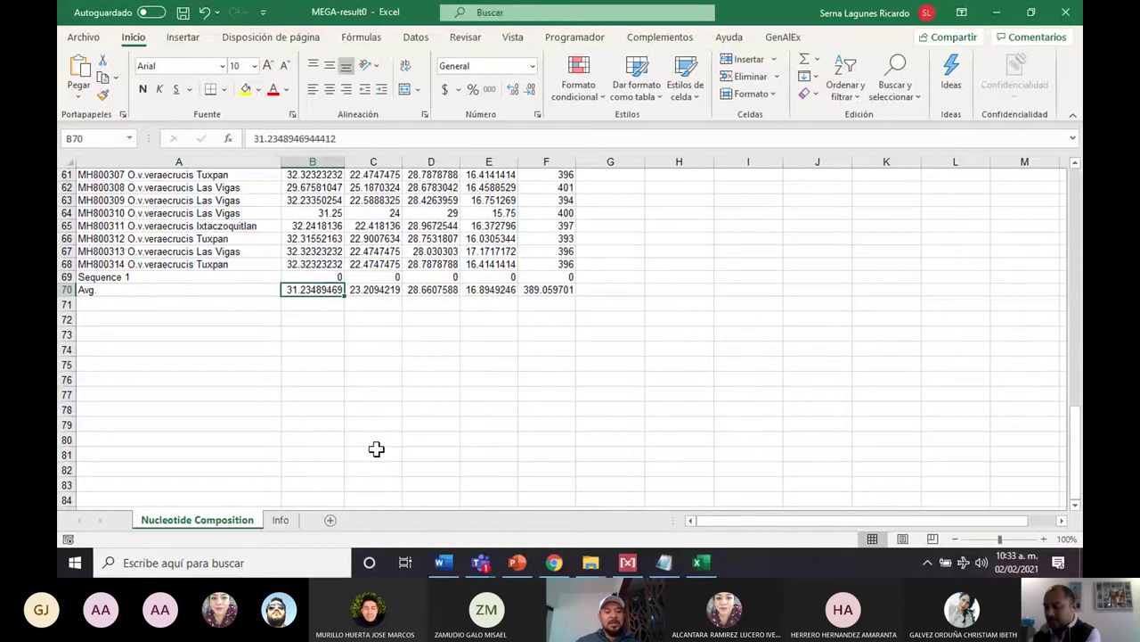
left_click(385, 291)
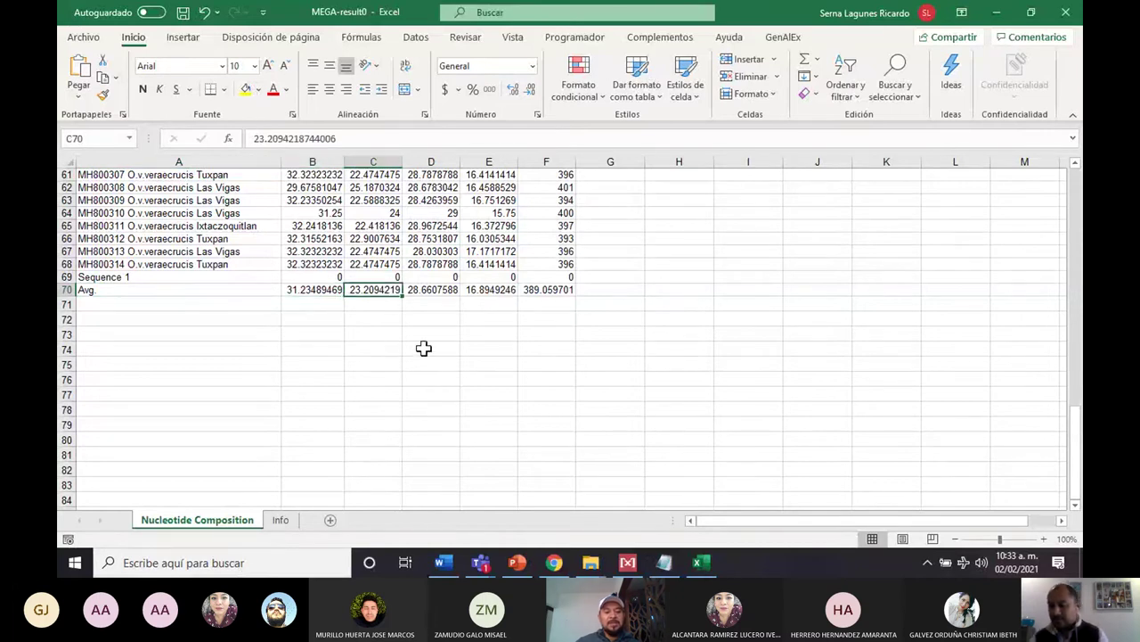
left_click(452, 295)
left_click(486, 292)
left_click(540, 290)
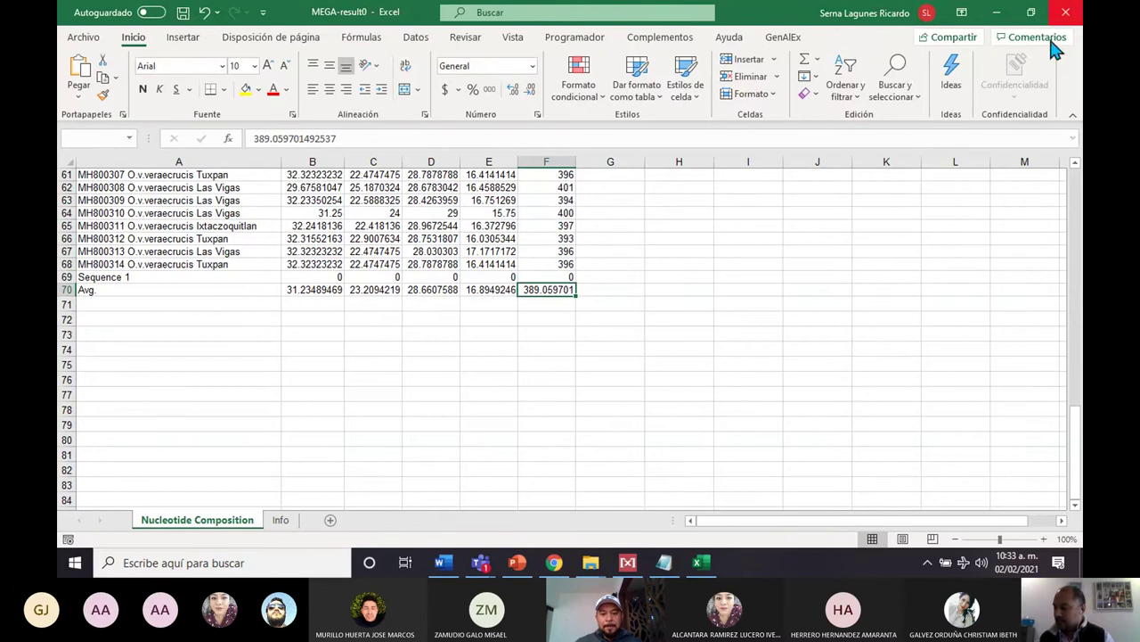
left_click(1065, 13)
left_click(571, 299)
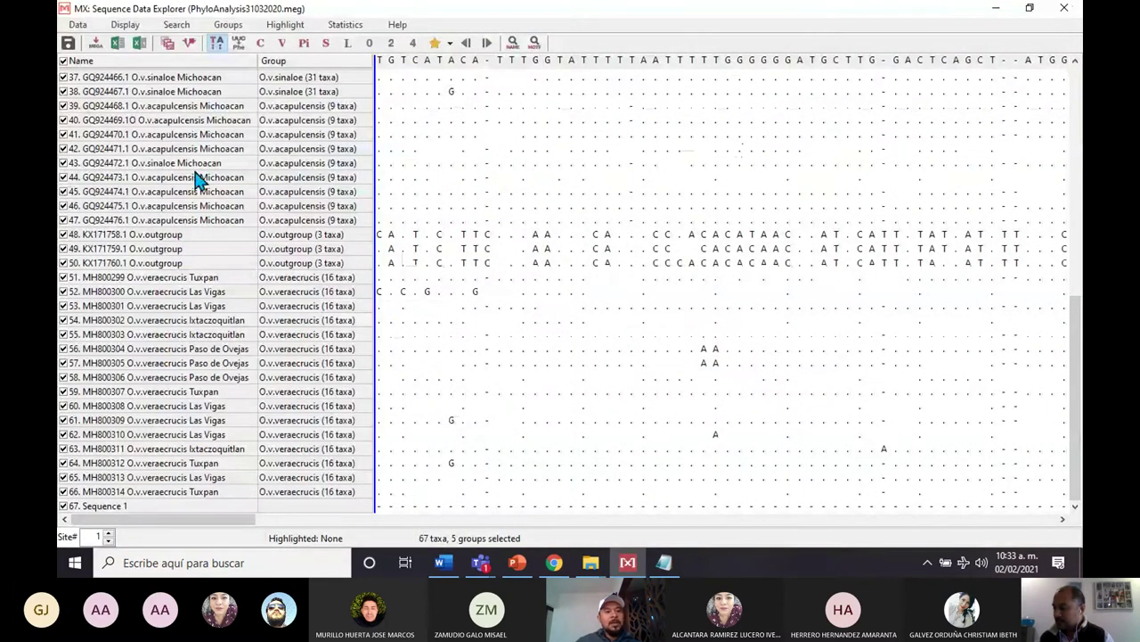
Step: Highlight the conserved, variable and parsimony-informative sites of the alignment in turn in the Sequence Data Explorer
left_click(345, 24)
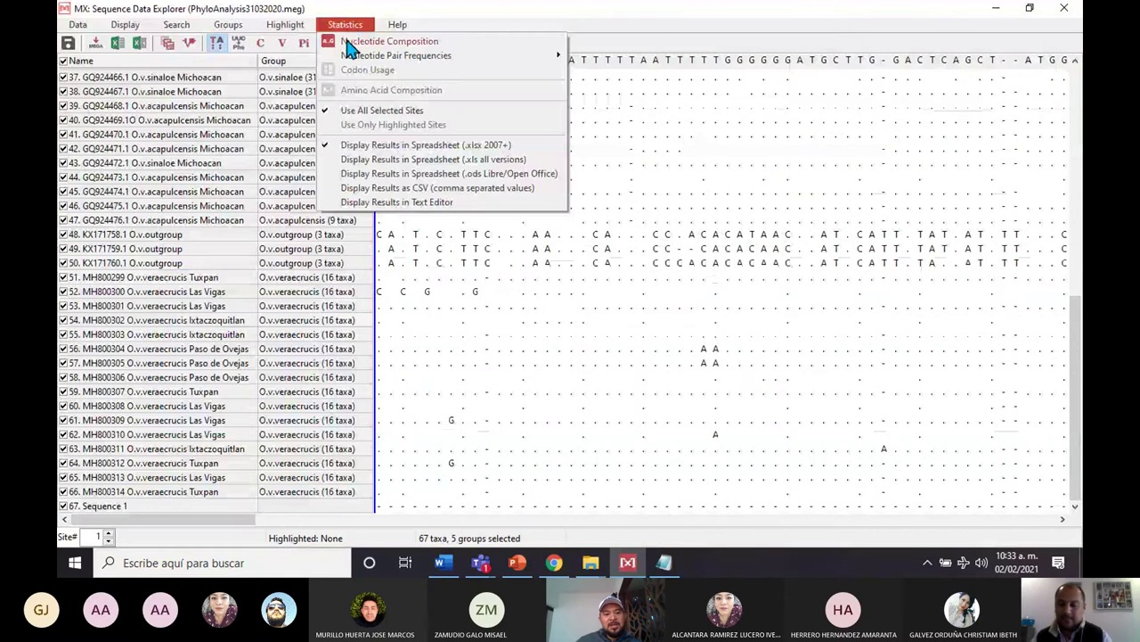
mouse_move(403, 25)
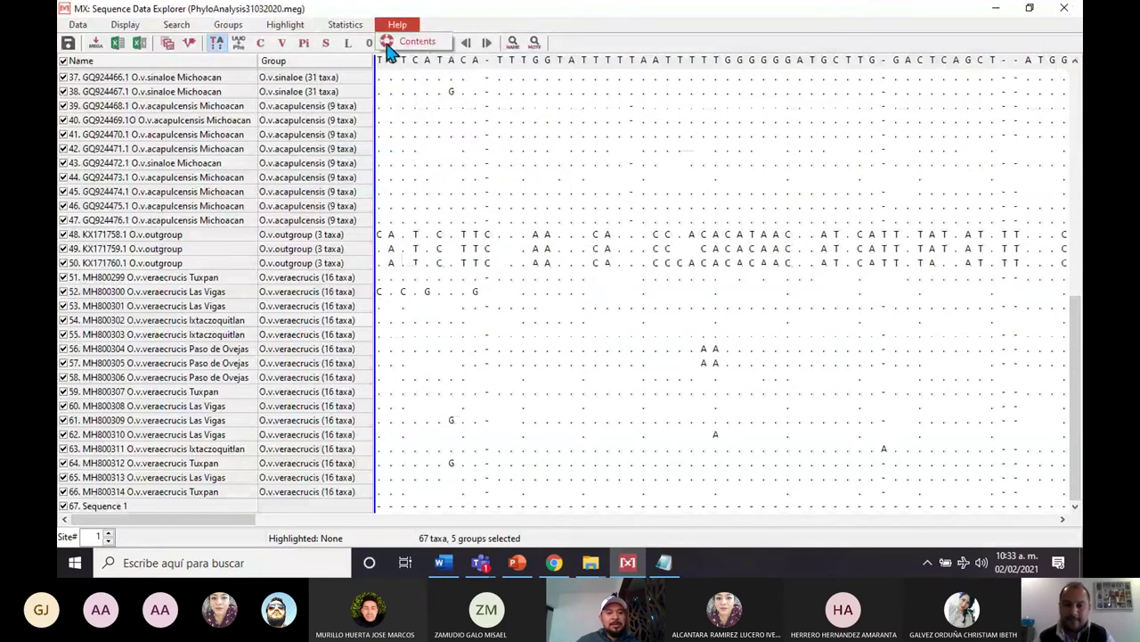
left_click(268, 51)
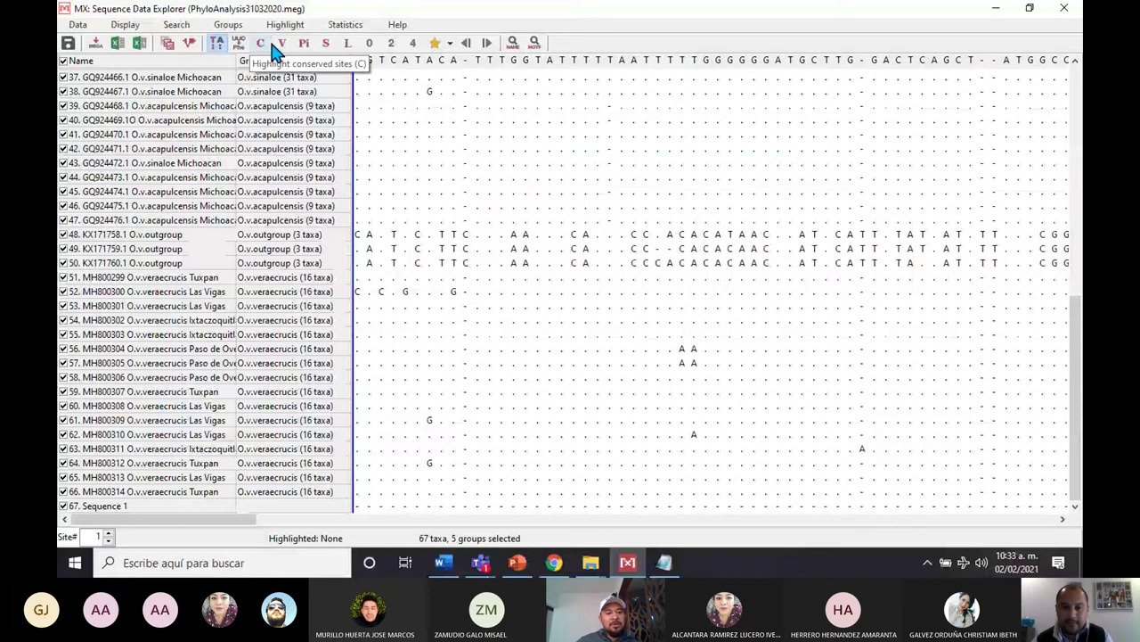
left_click(262, 48)
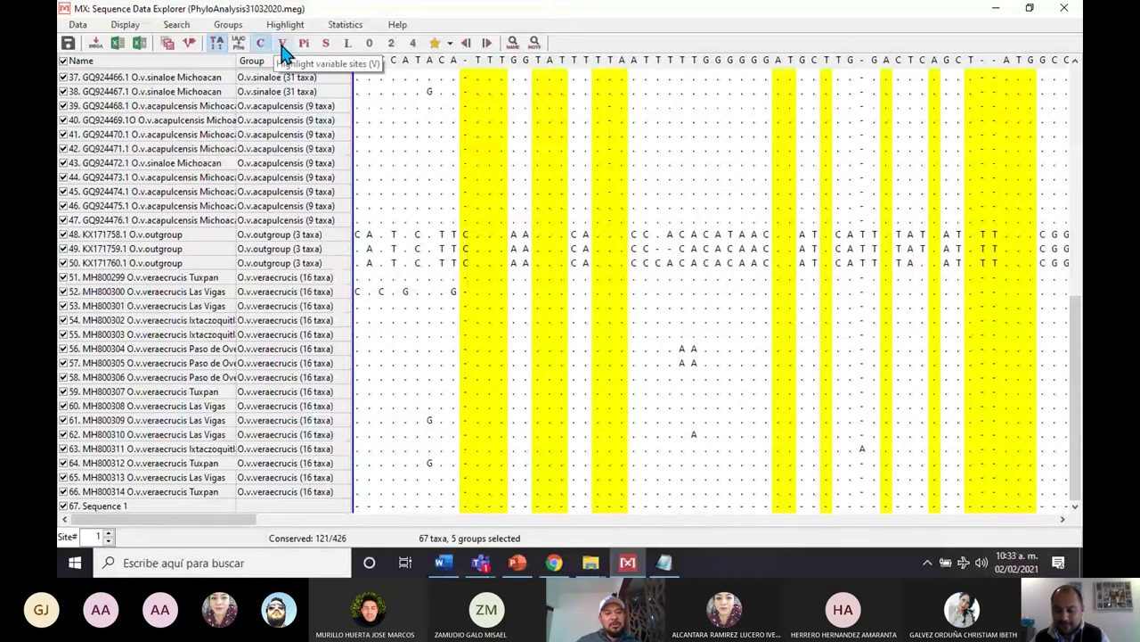
left_click(282, 46)
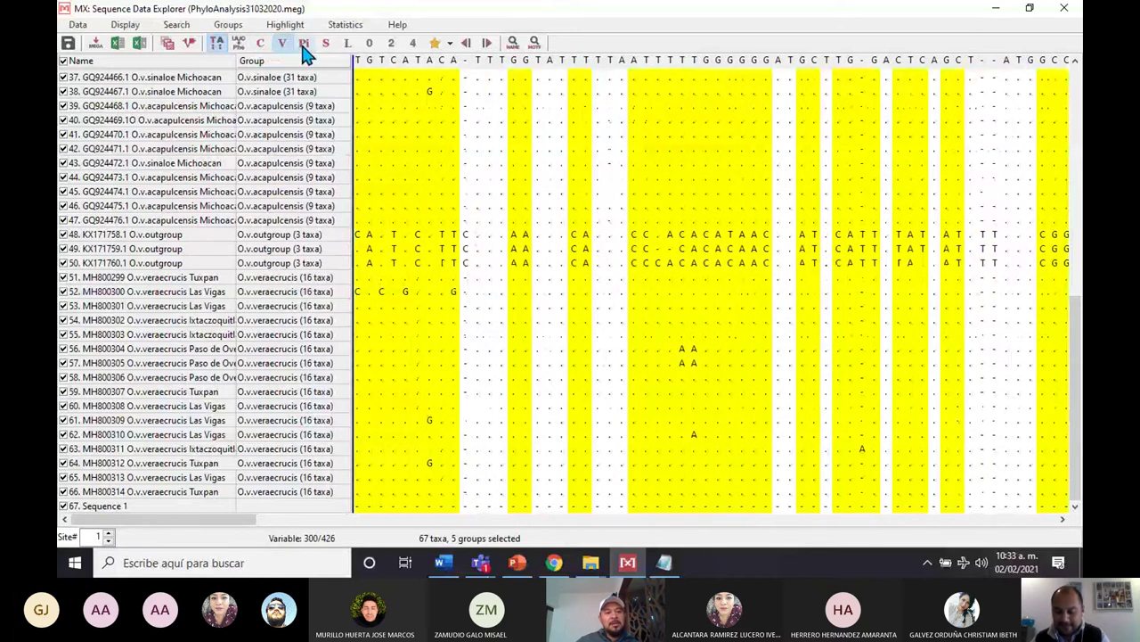
left_click(303, 44)
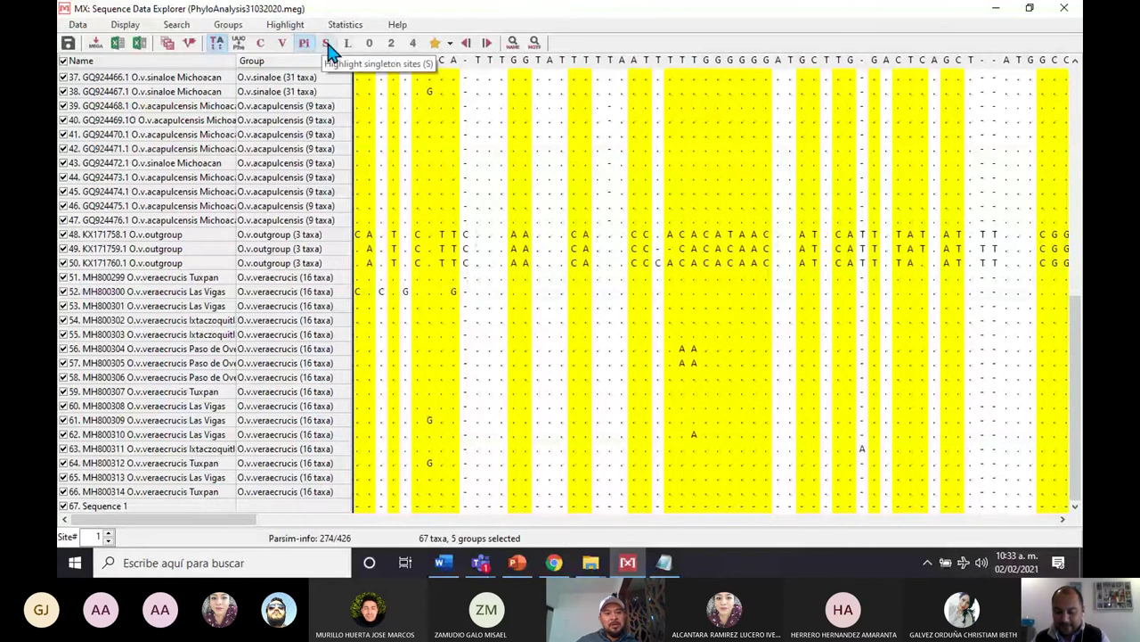
Step: Highlight the singleton sites of the alignment and close the Sequence Data Explorer
left_click(326, 44)
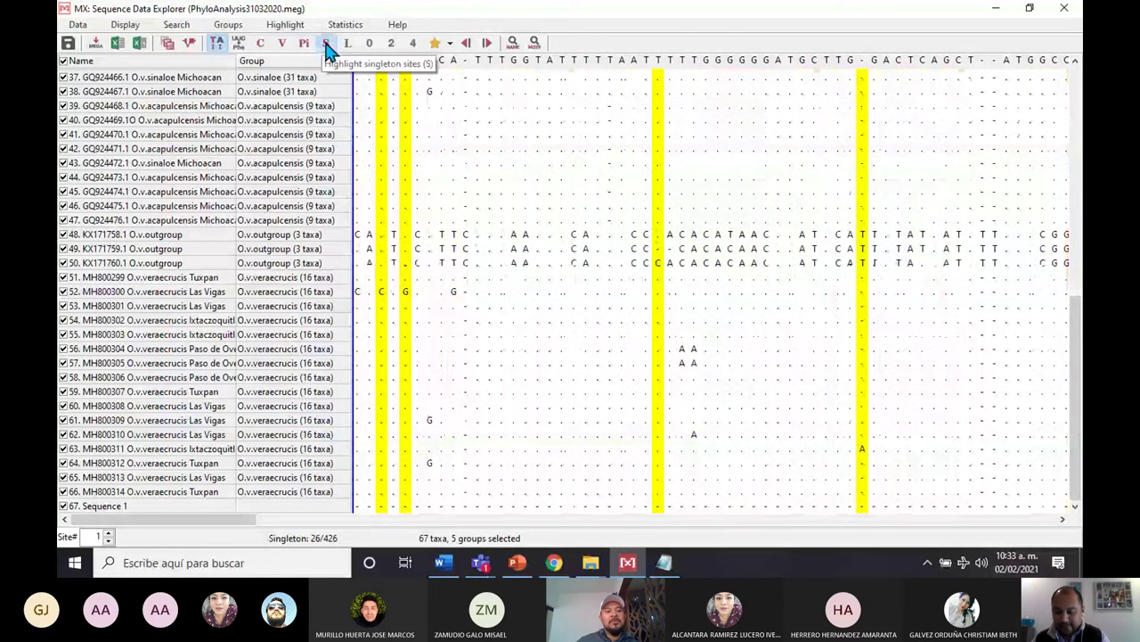
left_click(1064, 8)
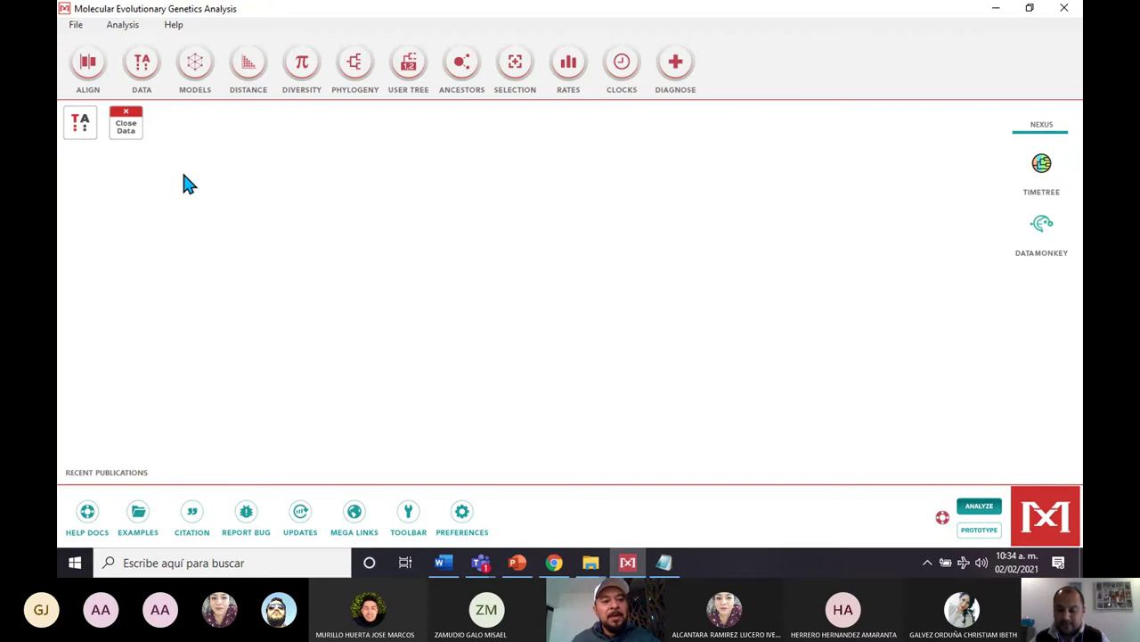
Step: Start Find Best DNA/Protein Models (ML) with the active PhyloAnalysis31032020.meg data and enlarge the Analysis Preferences window
left_click(200, 64)
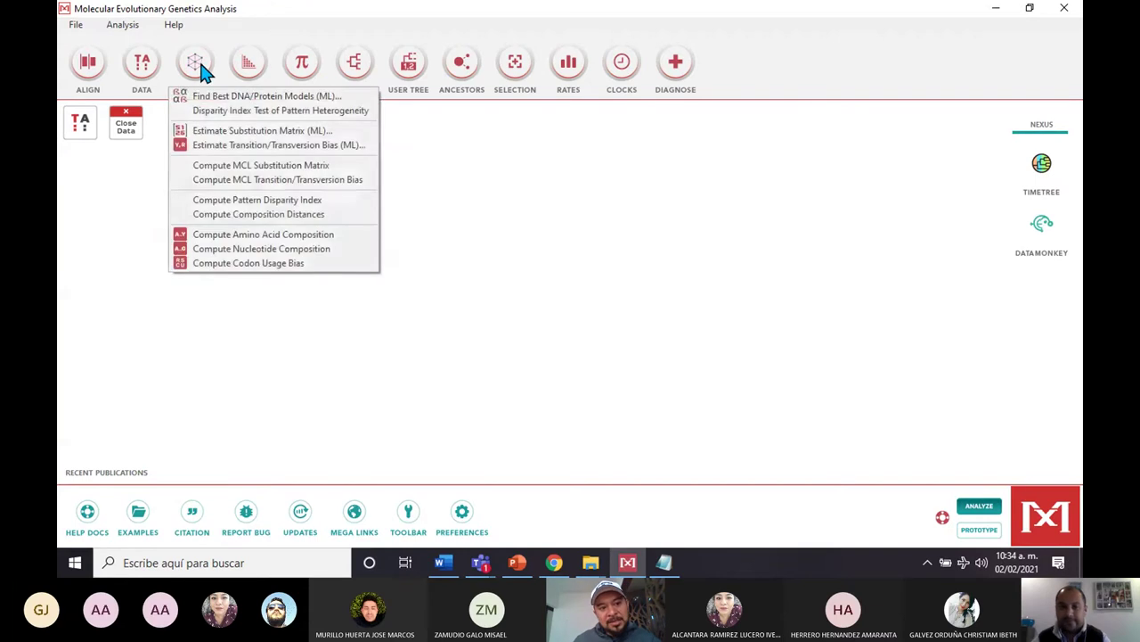
left_click(259, 100)
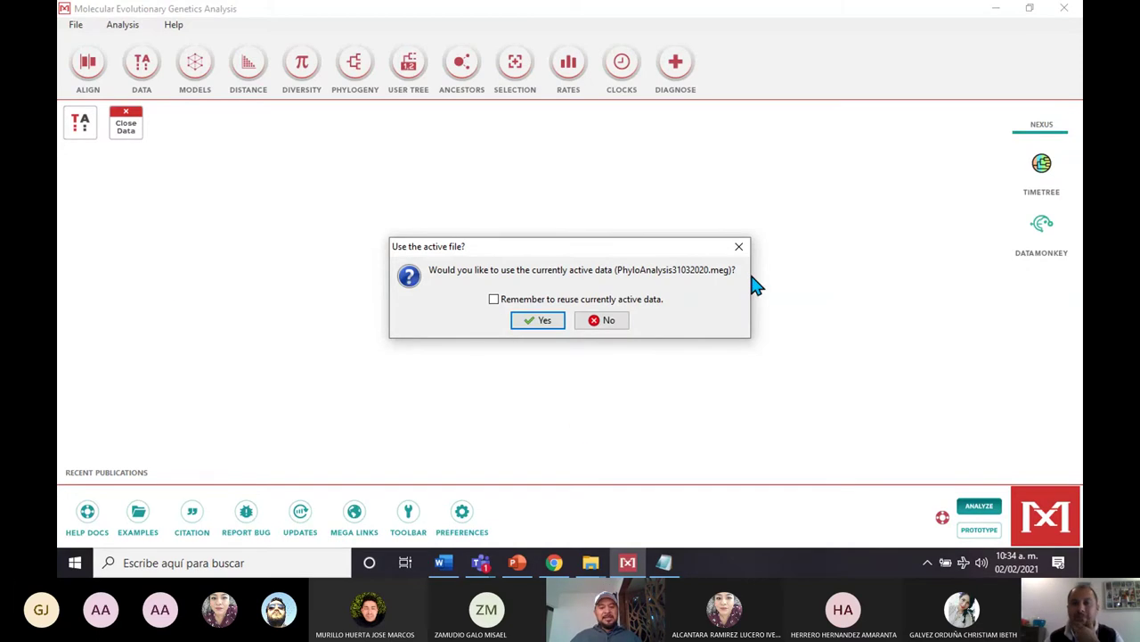
left_click(540, 323)
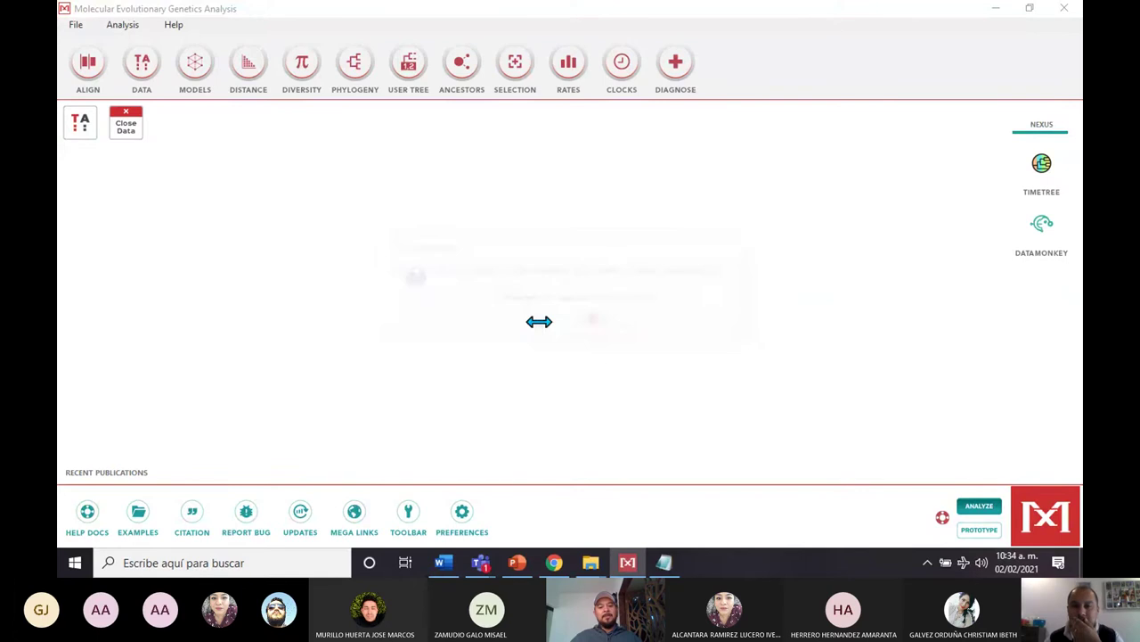
left_click_drag(642, 148, 474, 68)
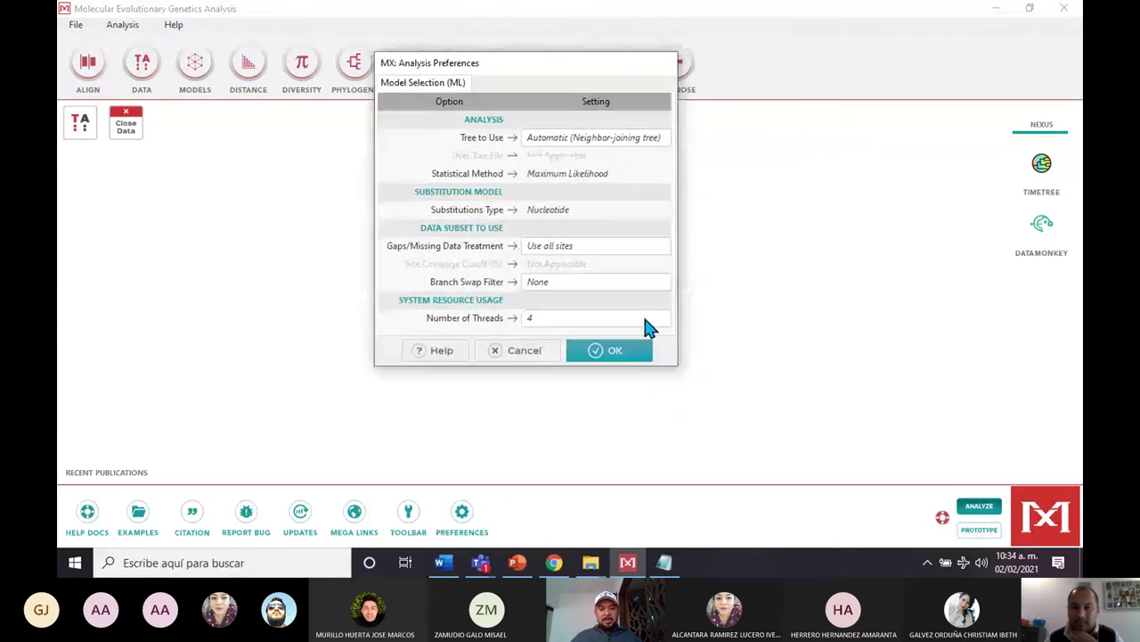
left_click_drag(678, 366, 797, 510)
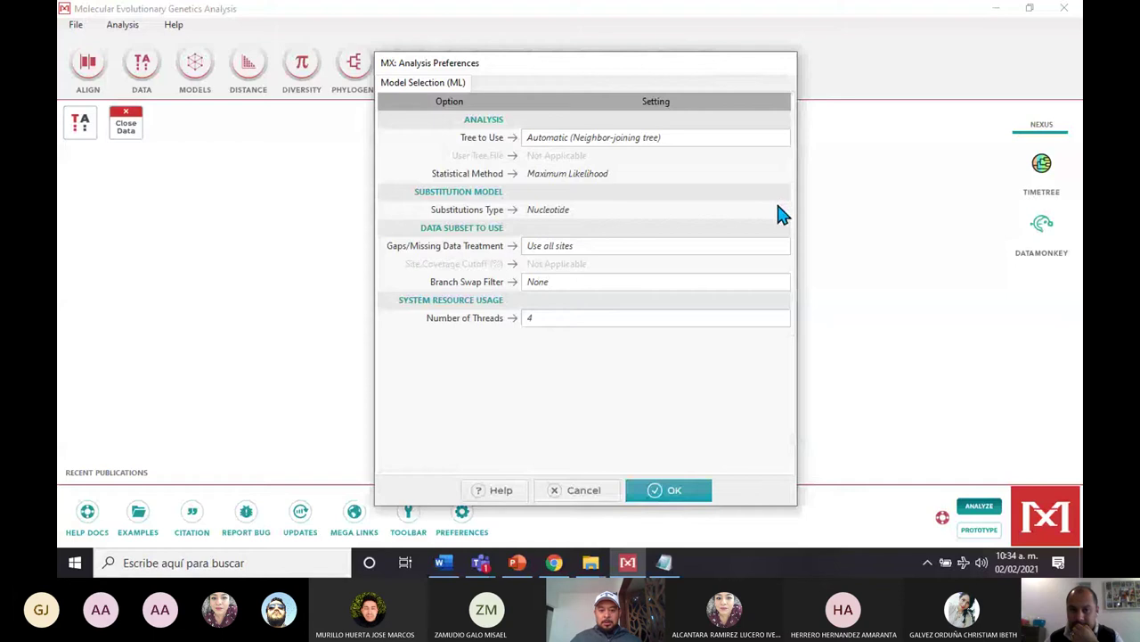
Step: Review the Tree to Use options and keep Automatic (Neighbor-joining tree) for the model selection
left_click(768, 135)
left_click(771, 138)
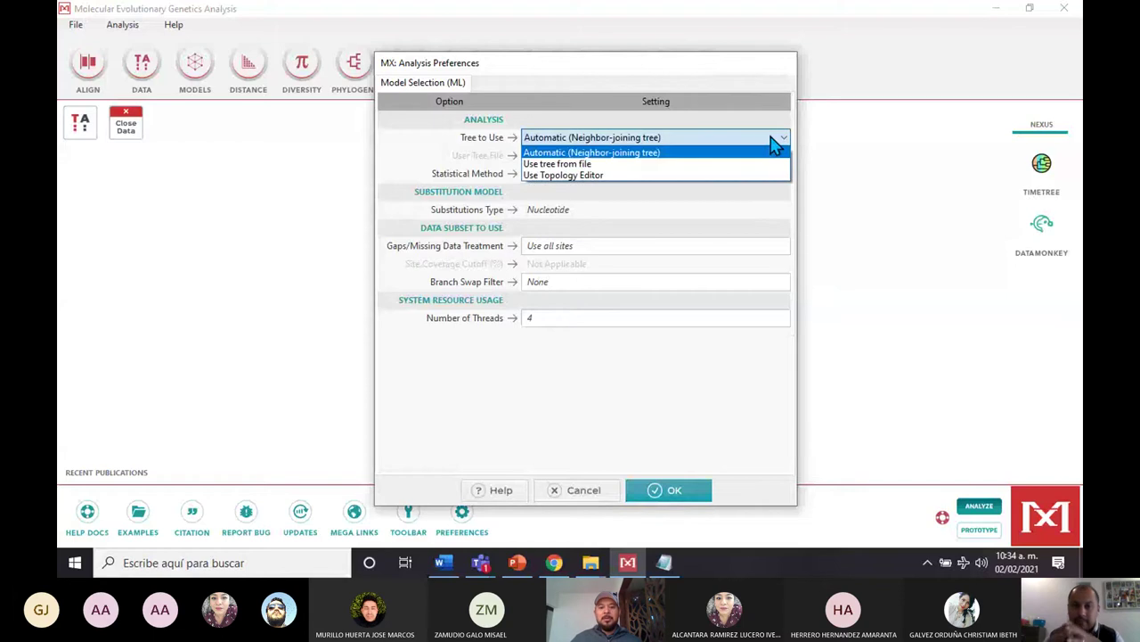
left_click(775, 143)
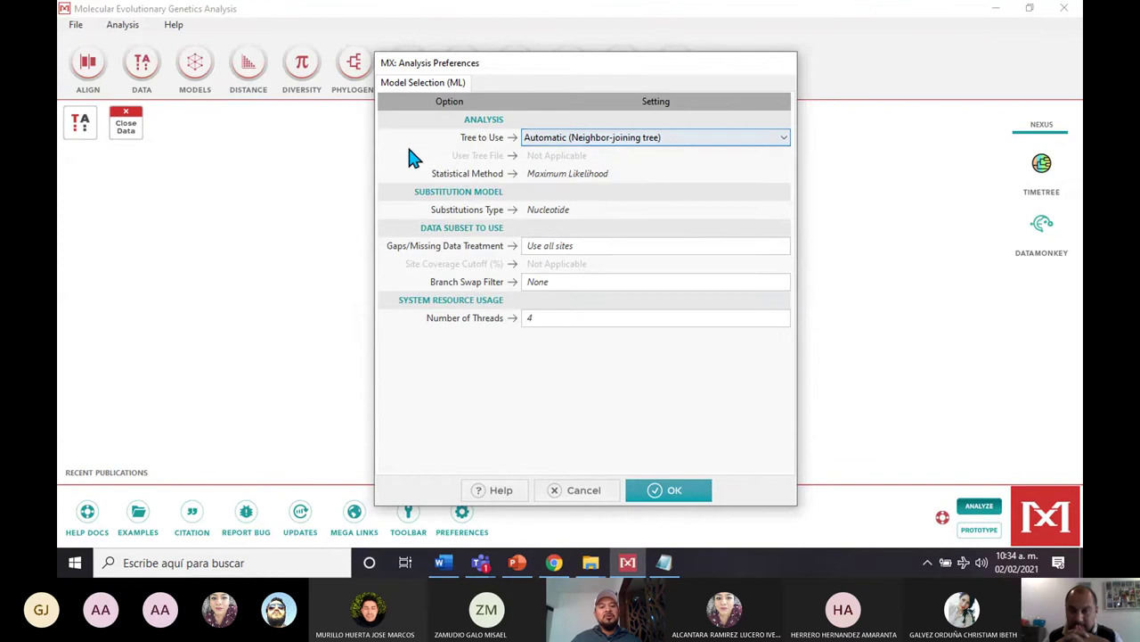
left_click(664, 141)
left_click(661, 140)
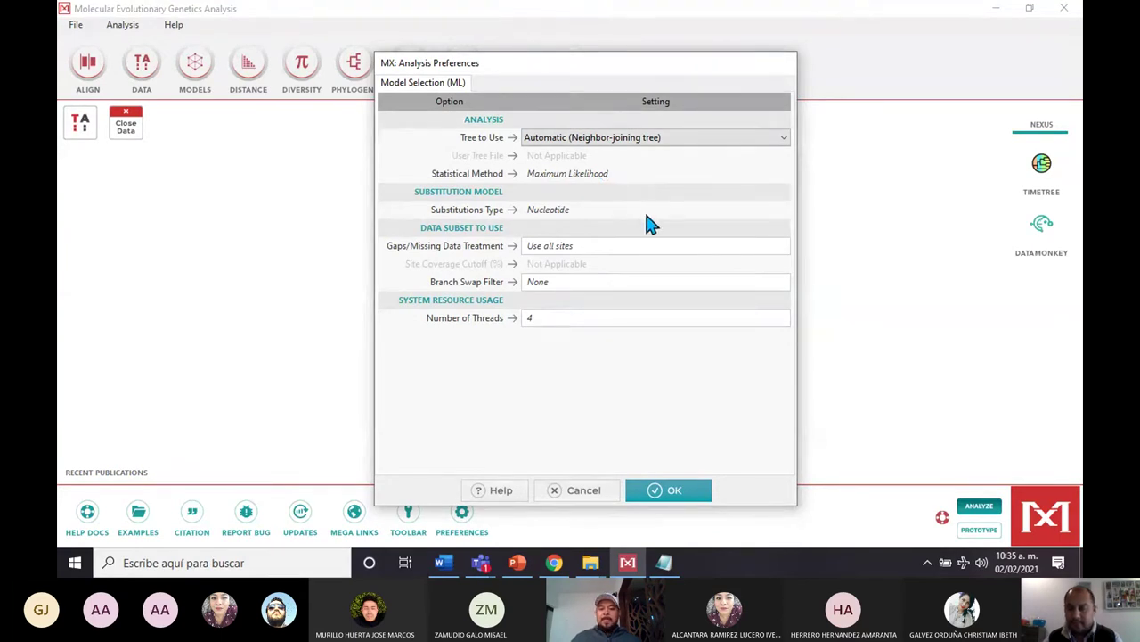
Step: Review the Gaps/Missing Data Treatment options and choose Use all sites
left_click(769, 246)
left_click(777, 251)
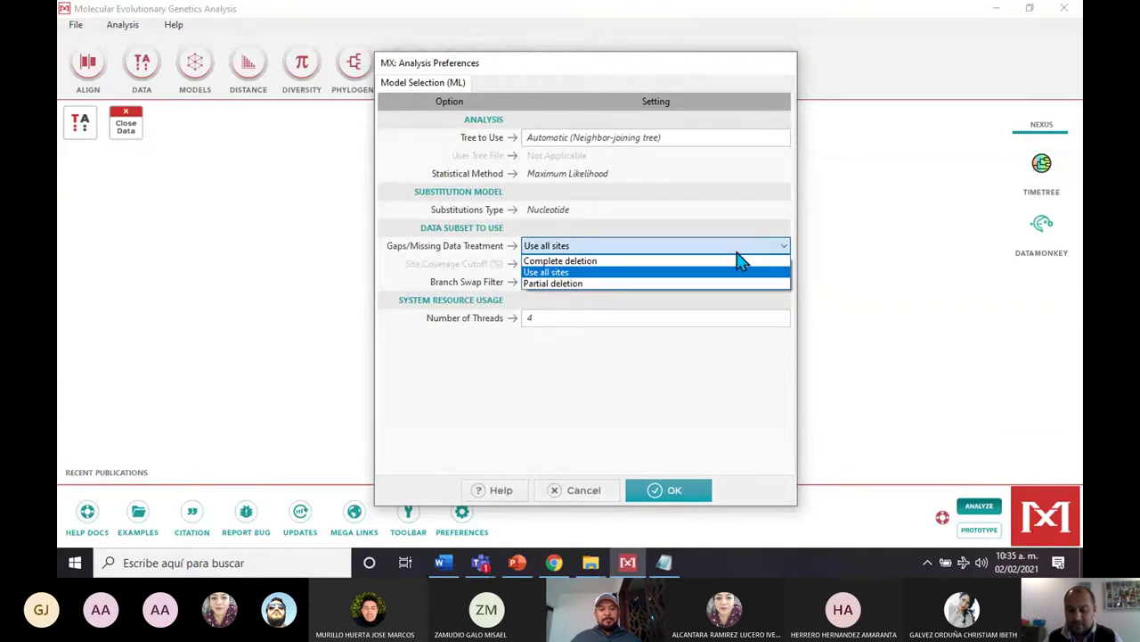
left_click(566, 272)
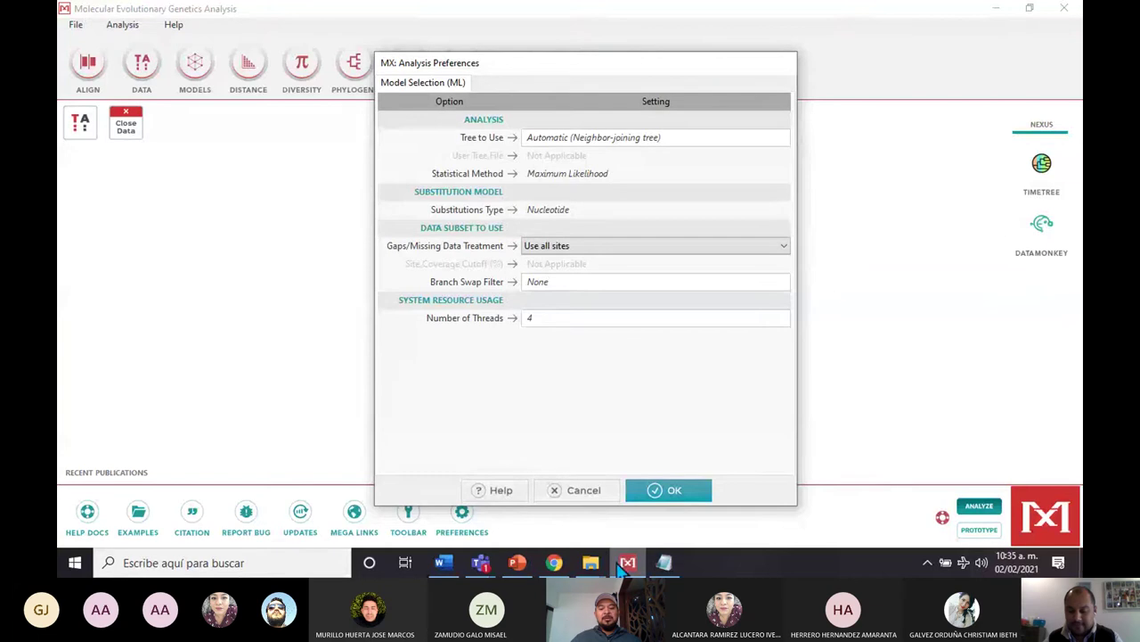
mouse_move(665, 570)
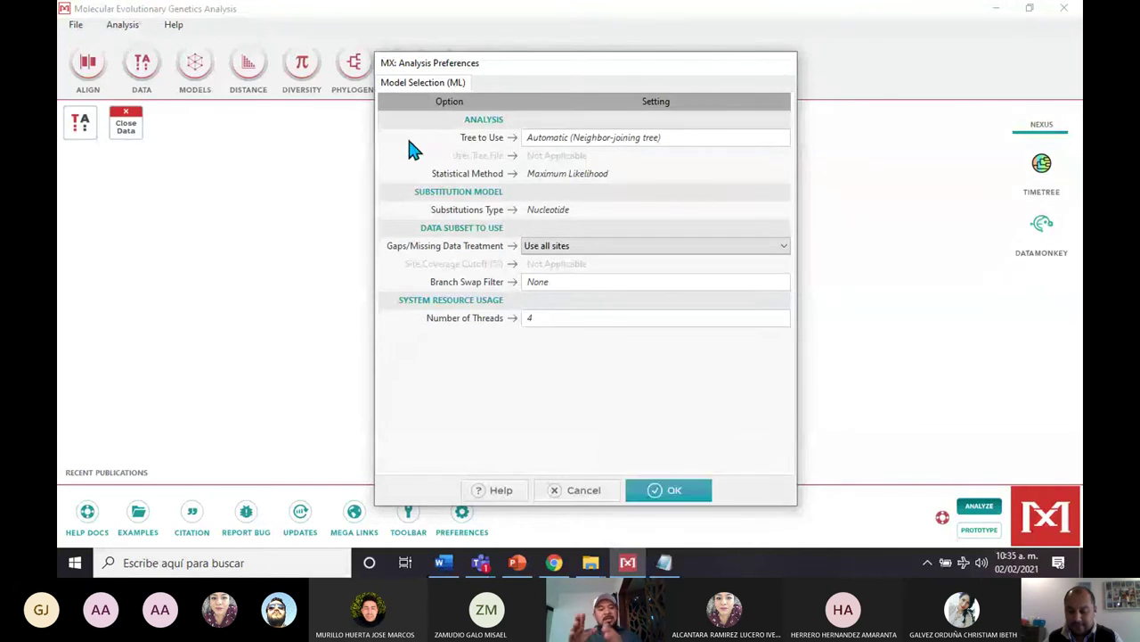
left_click(772, 250)
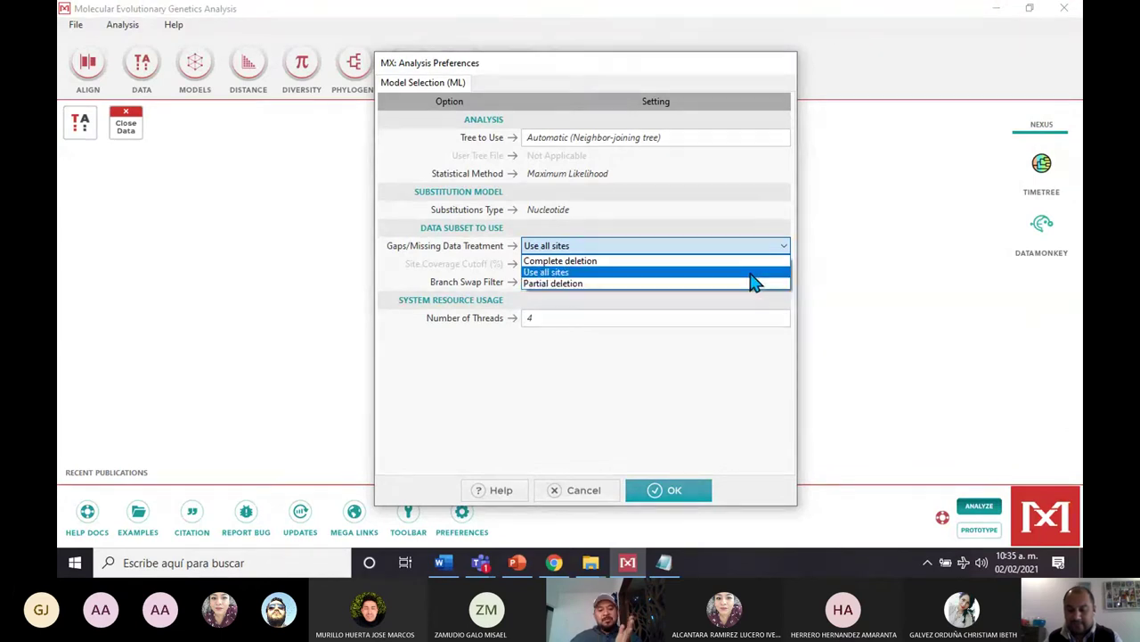
left_click(751, 273)
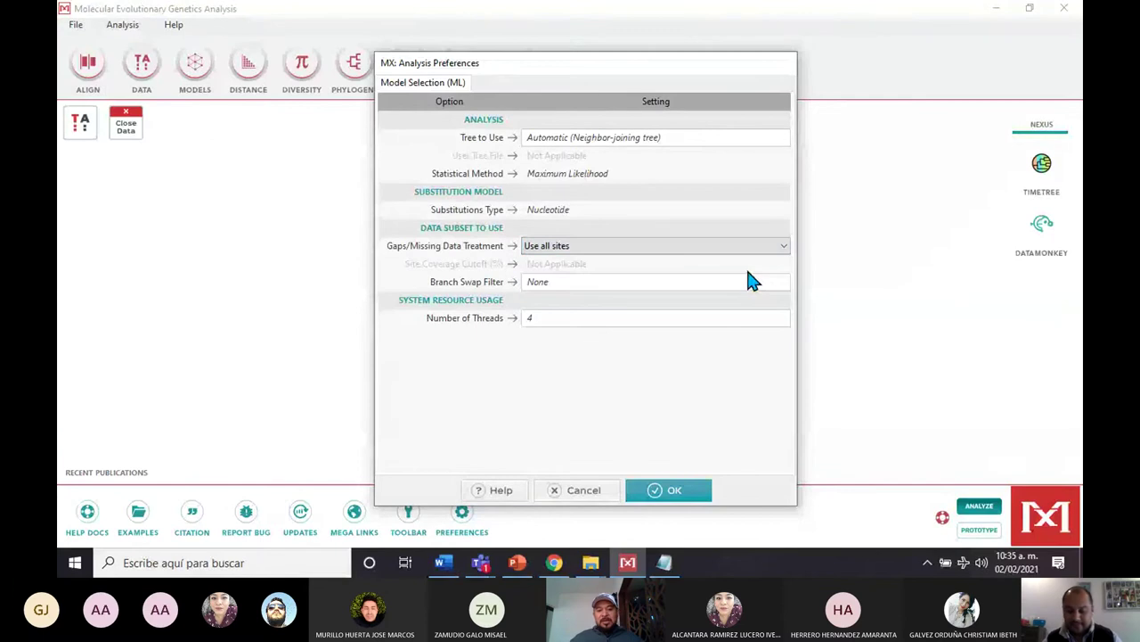
Step: Set the Branch Swap Filter to Moderate and run the model selection with 4 threads, removing the empty taxon Sequence 1
left_click(785, 282)
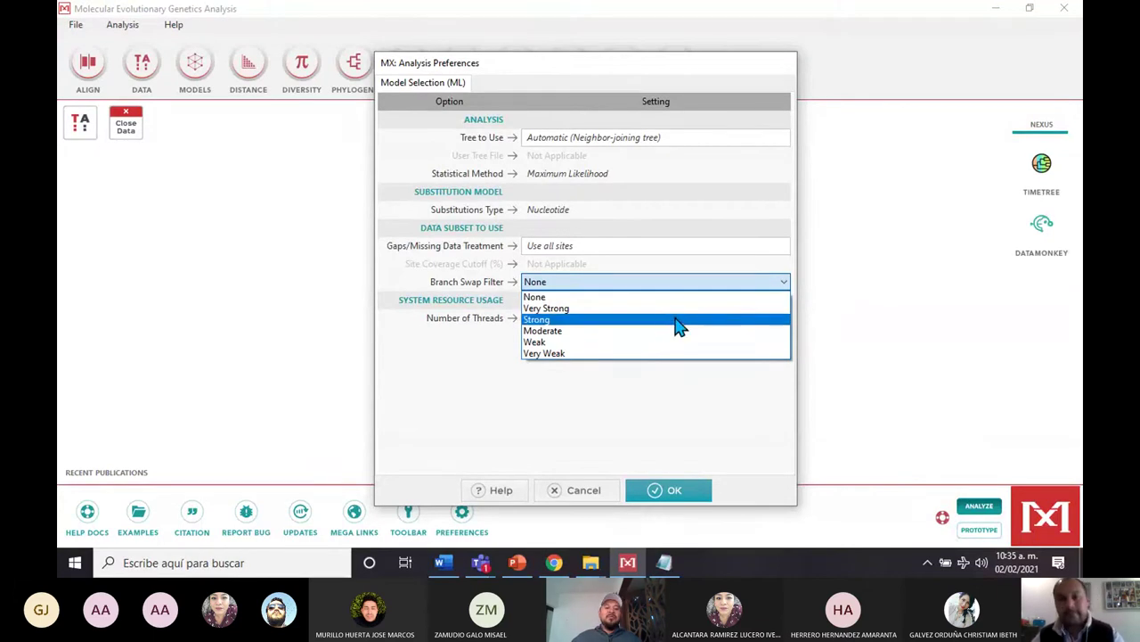
left_click(631, 334)
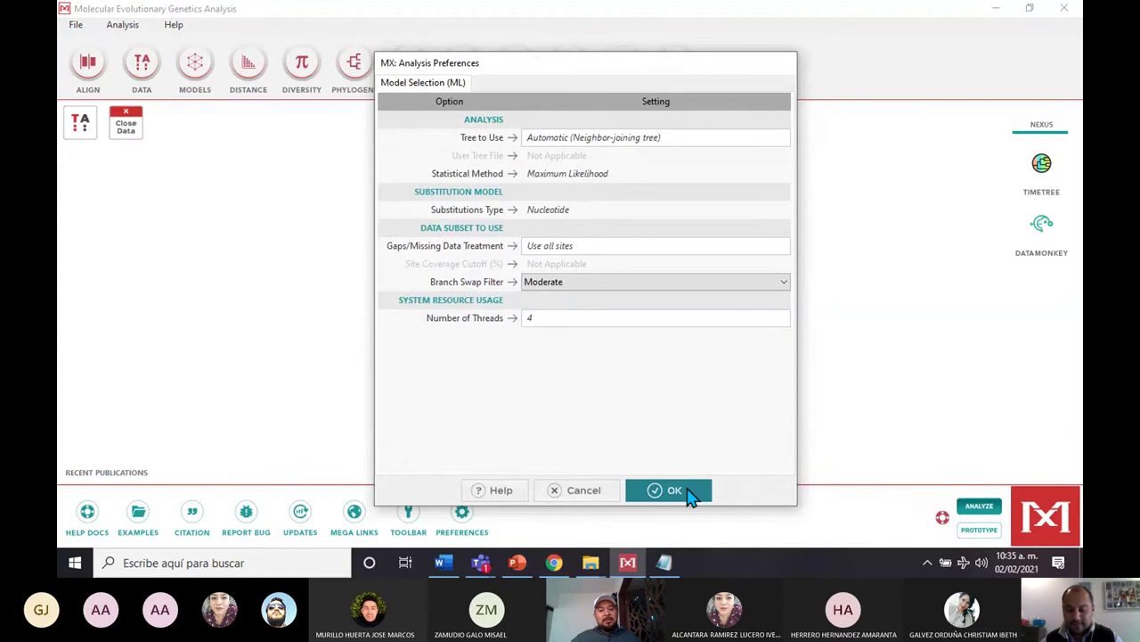
left_click(656, 316)
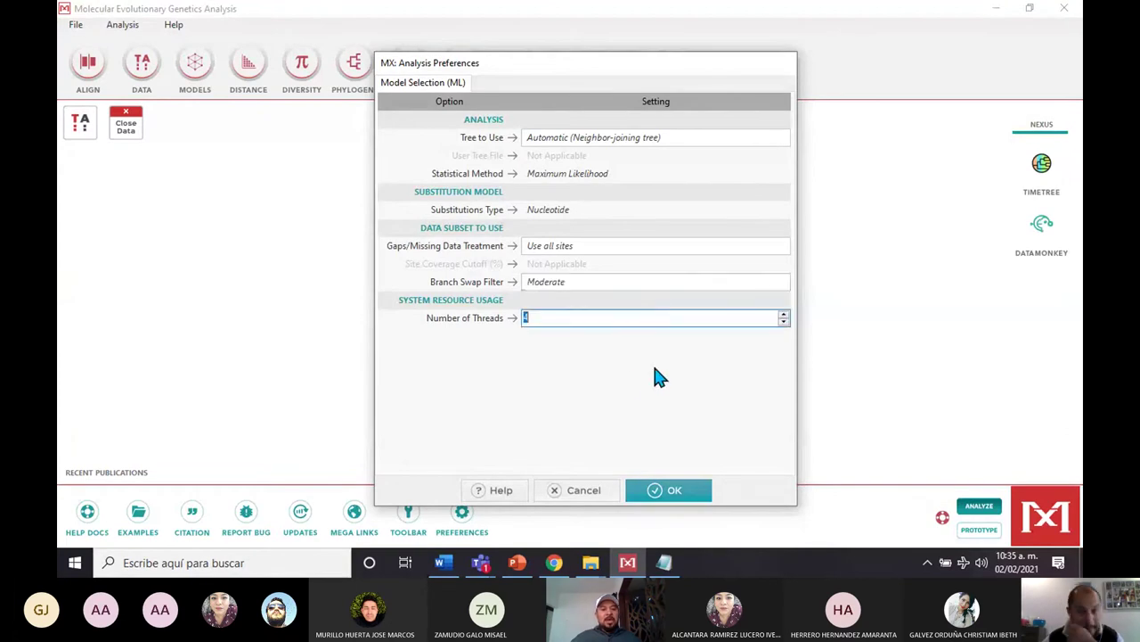
left_click(675, 491)
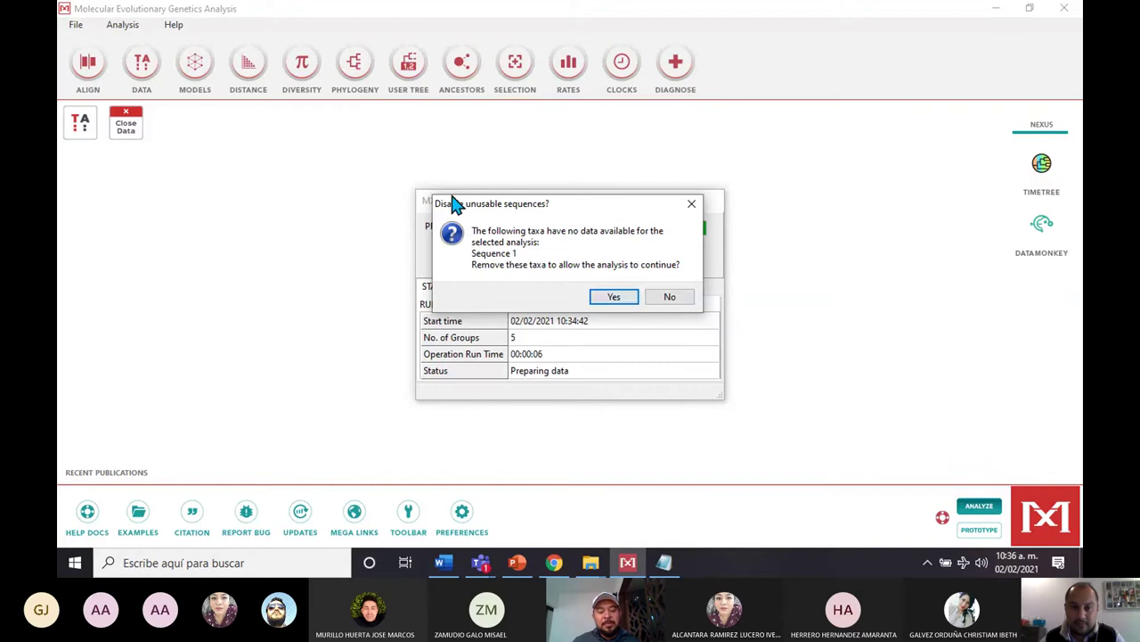
left_click(622, 299)
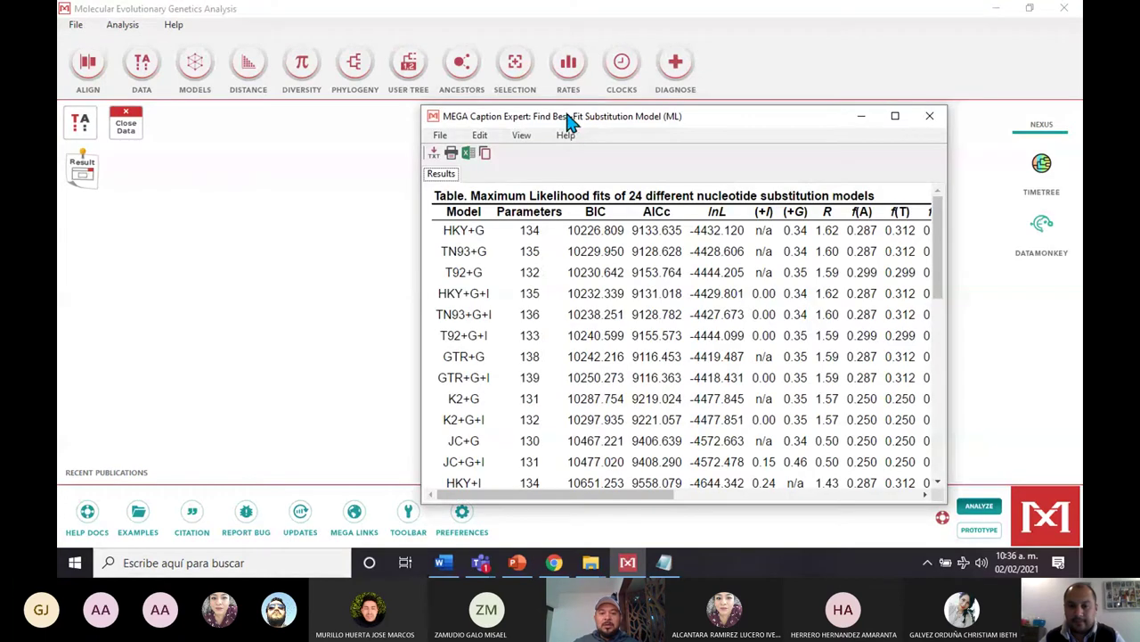
Step: Maximize the Find Best-Fit Substitution Model results and mark the first model in the table, HKY+G
left_click_drag(567, 114, 468, 81)
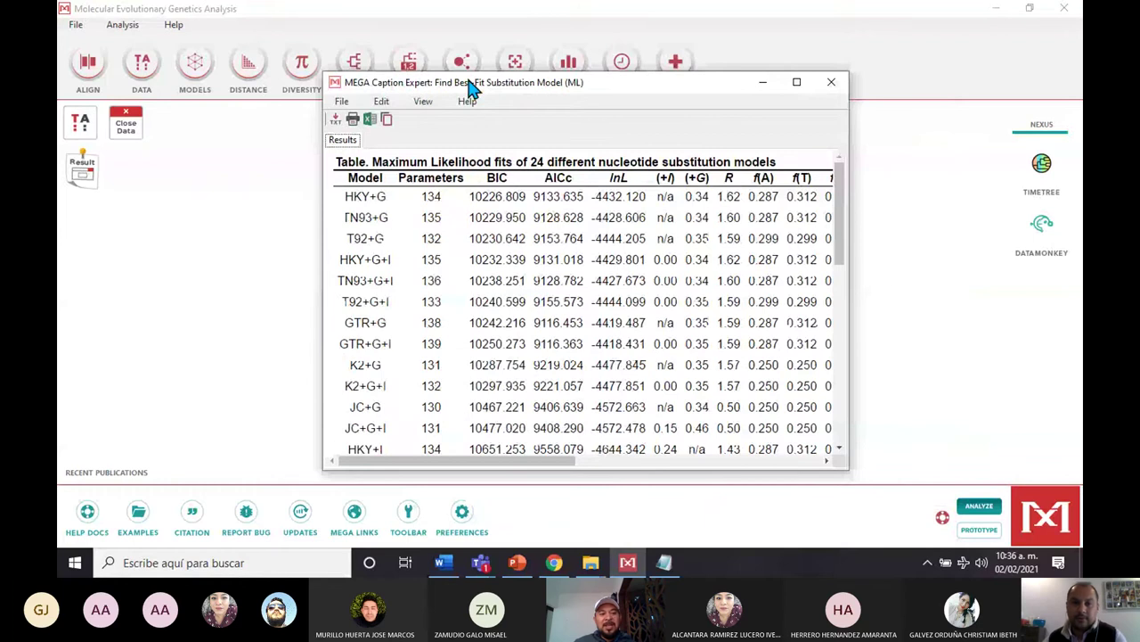
double_click(471, 87)
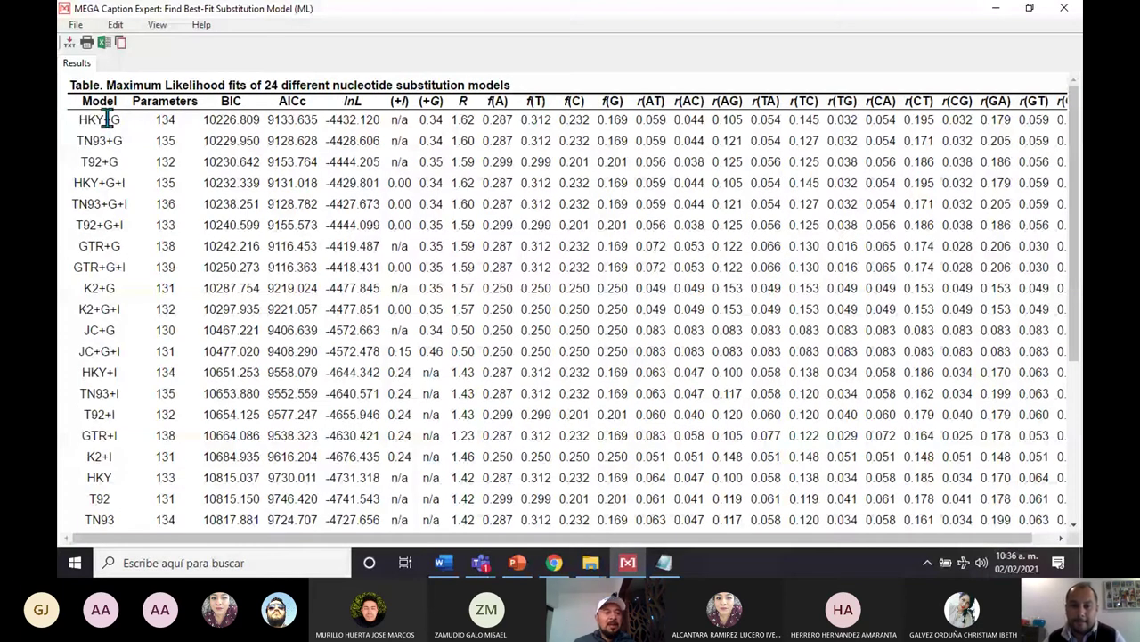
triple_click(107, 119)
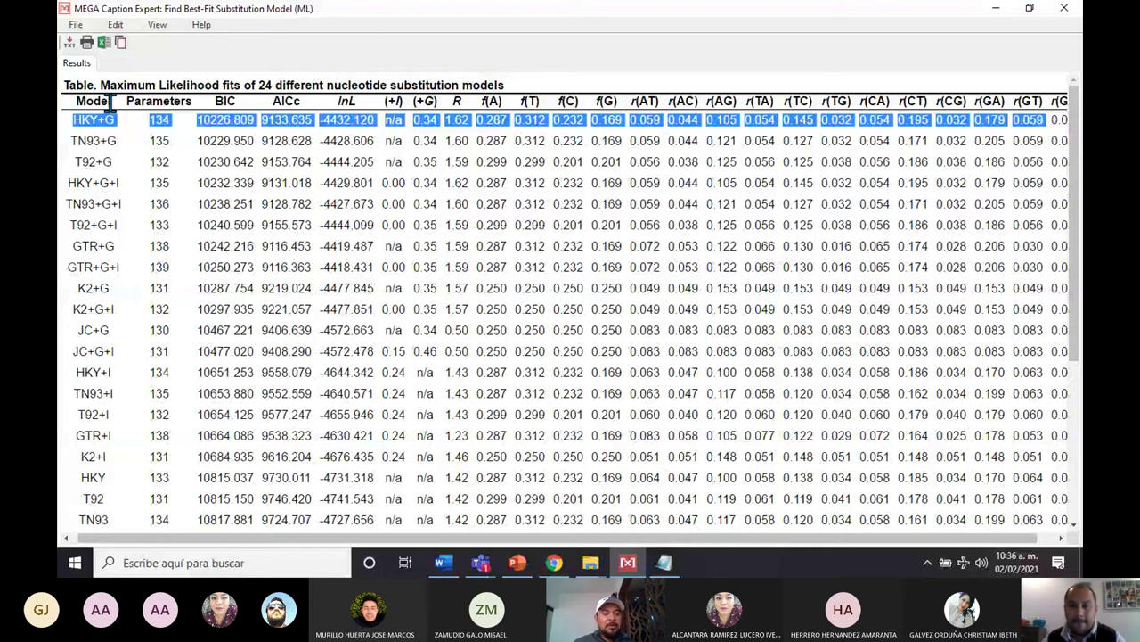
left_click(114, 119)
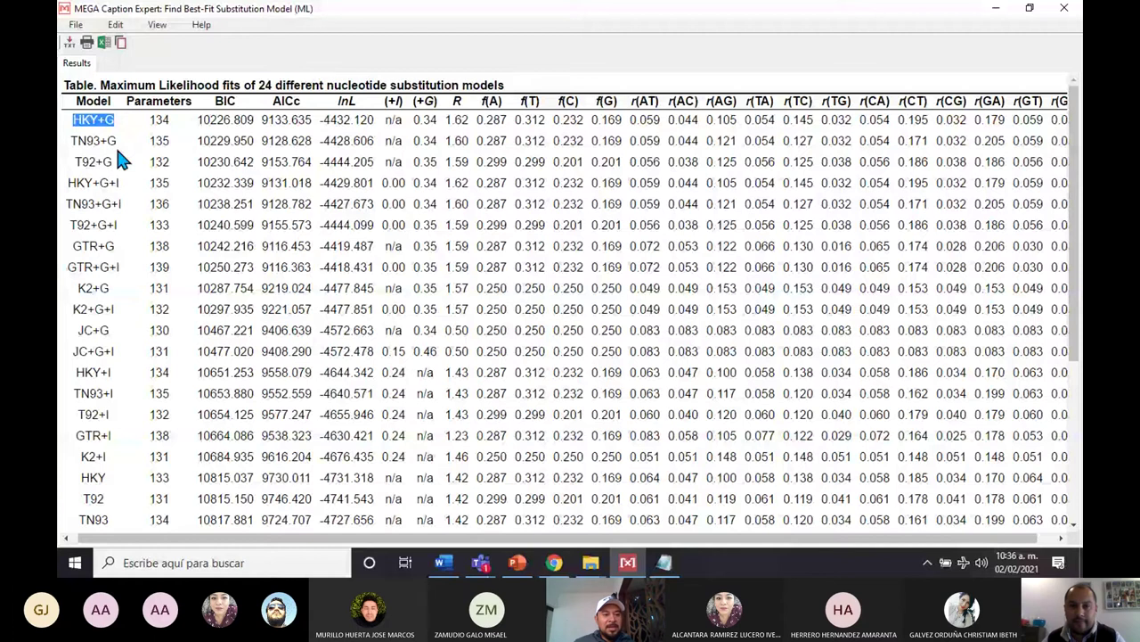
Step: Examine the table title and the nucleotide frequency columns f(A), f(T), f(C) and f(G) of the model results
left_click_drag(110, 84, 156, 85)
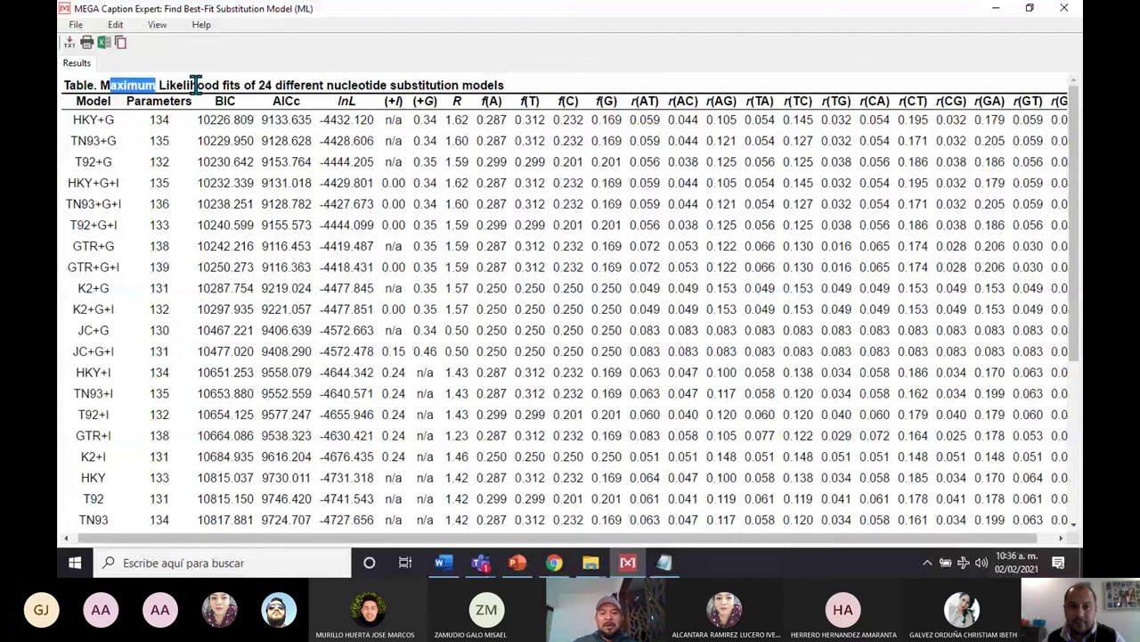
left_click_drag(196, 84, 505, 110)
left_click(568, 102)
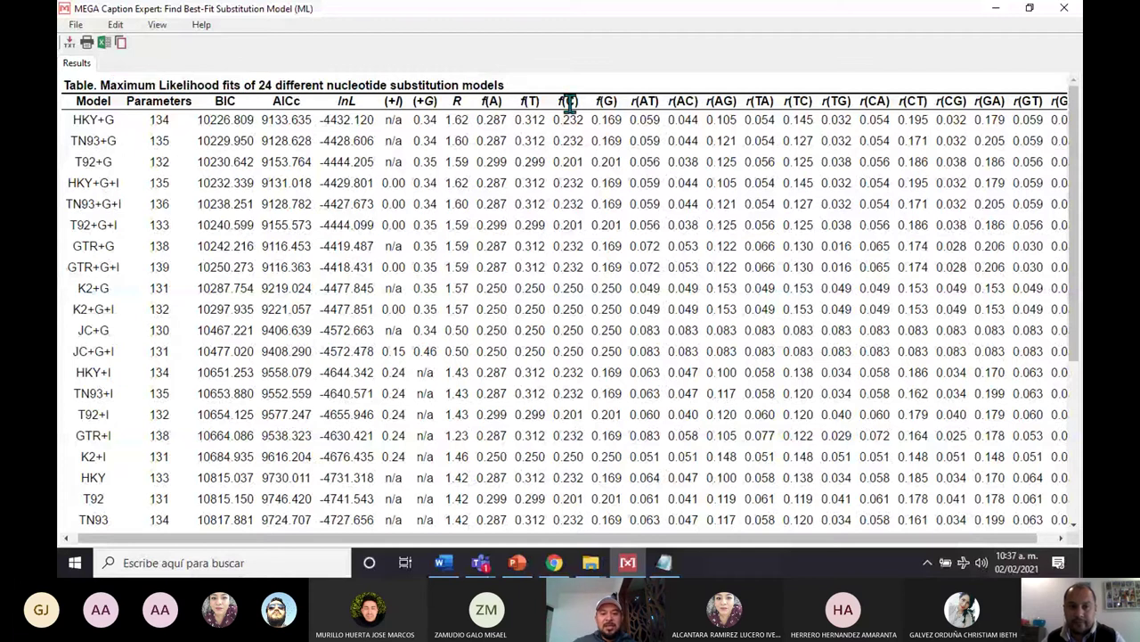
double_click(606, 102)
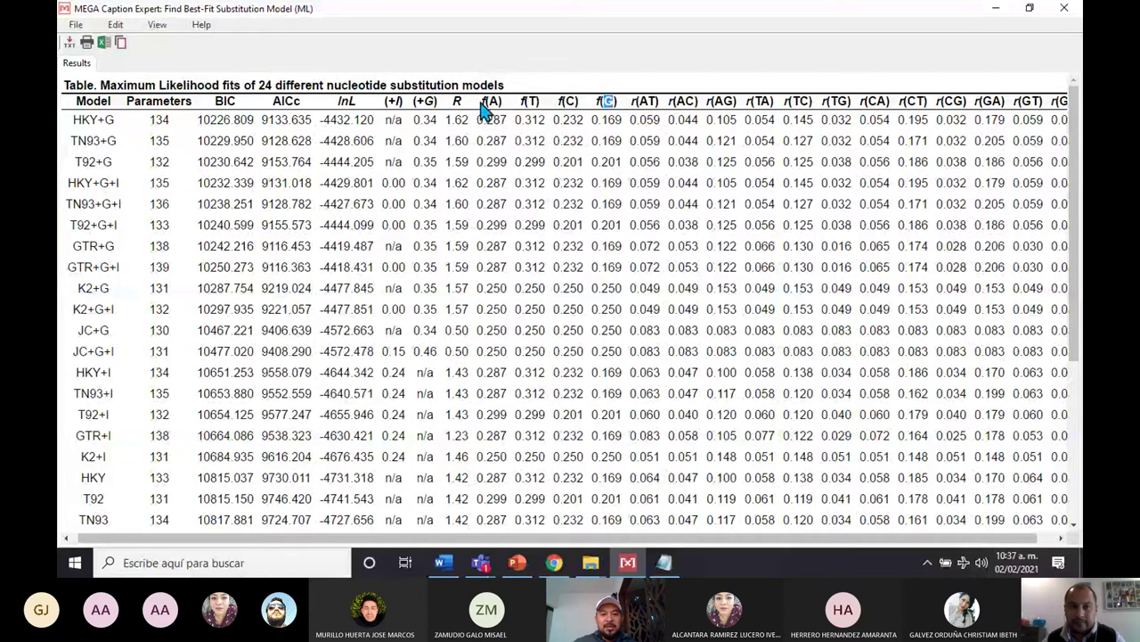
left_click_drag(485, 102, 630, 143)
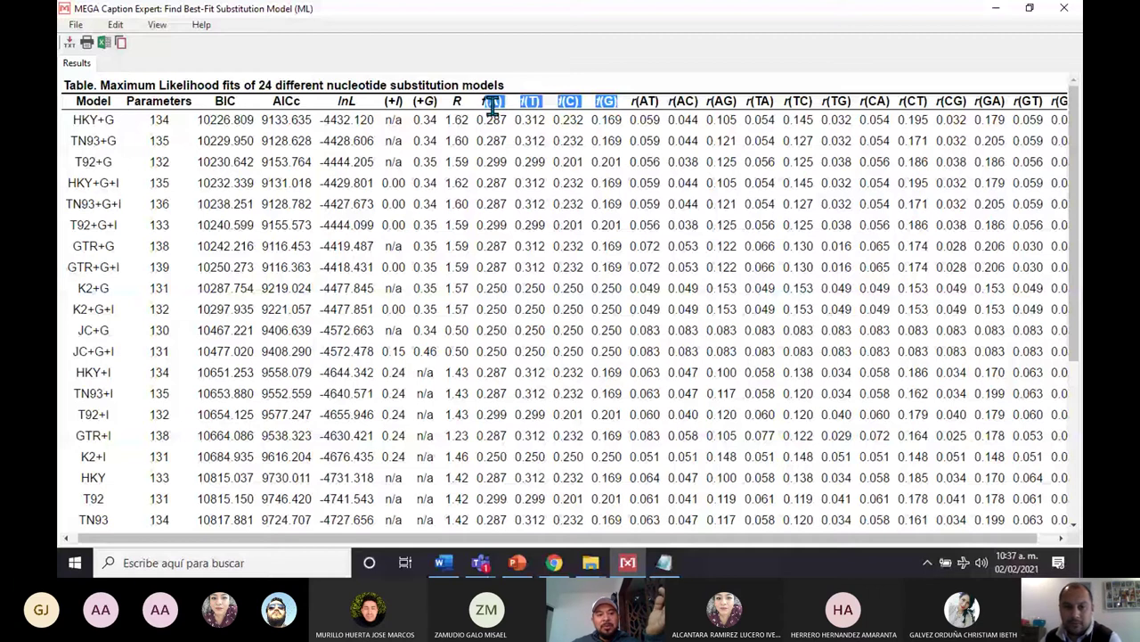
Step: Look up the HKY+G model's abbreviation in the notes below the results table and mark it and the two cited references
left_click(120, 121)
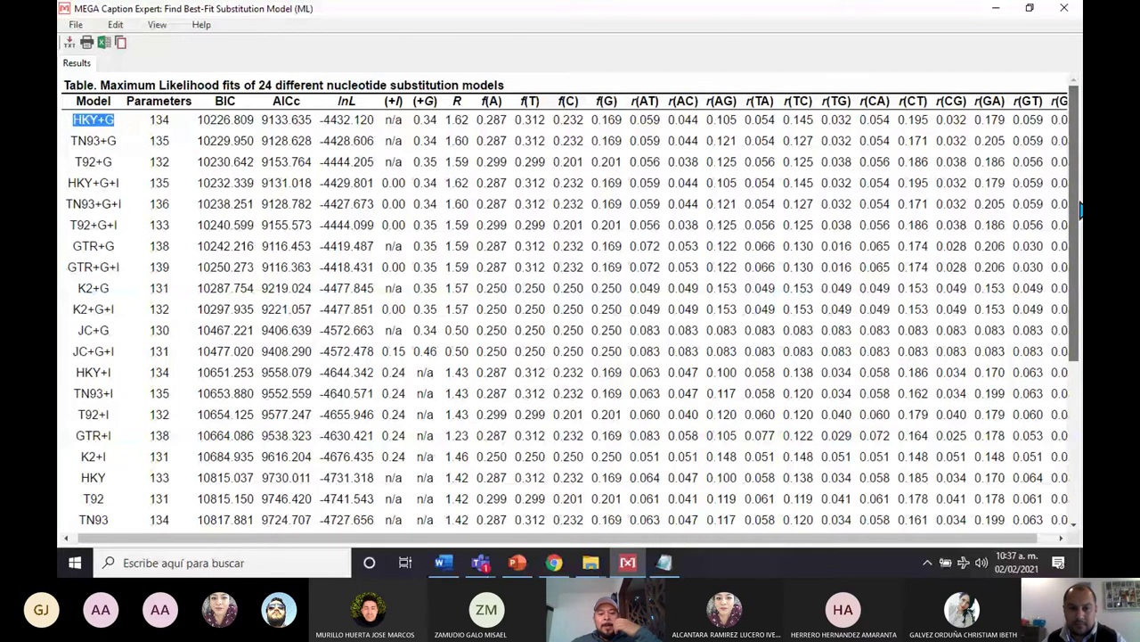
scroll(1080, 209, "down", 5)
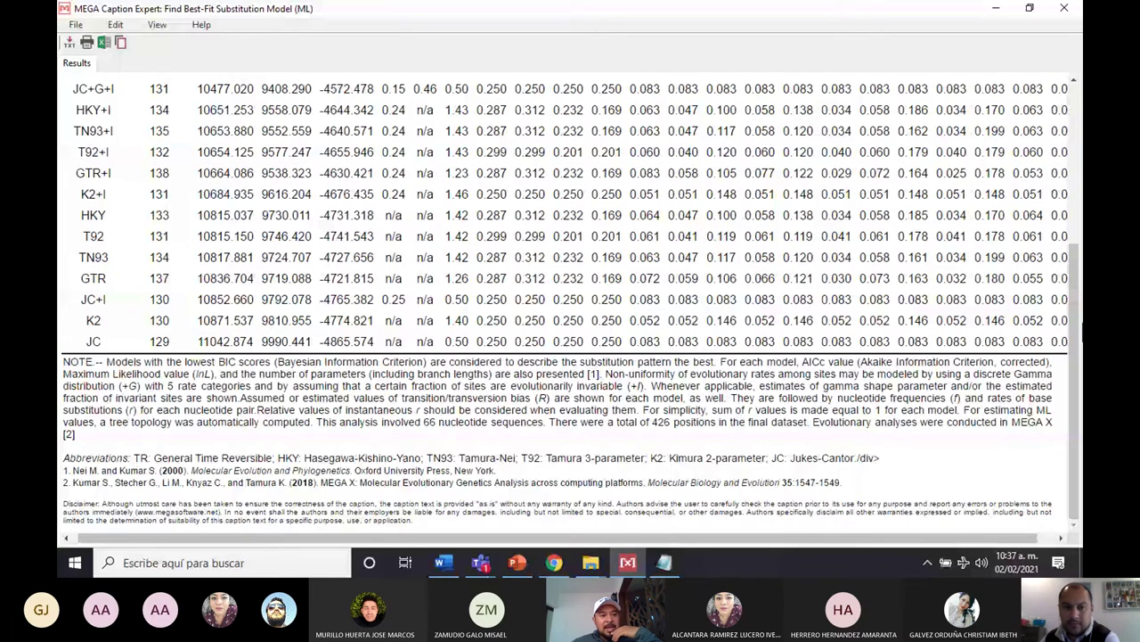
scroll(115, 123, "up", 10)
left_click_drag(74, 119, 116, 123)
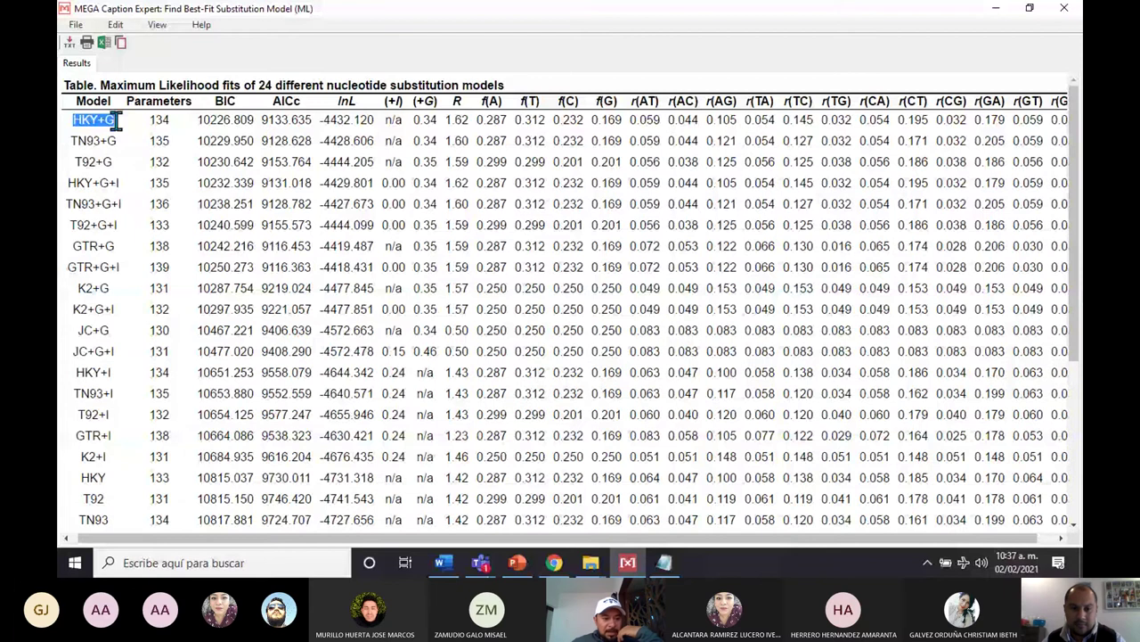
scroll(218, 483, "down", 5)
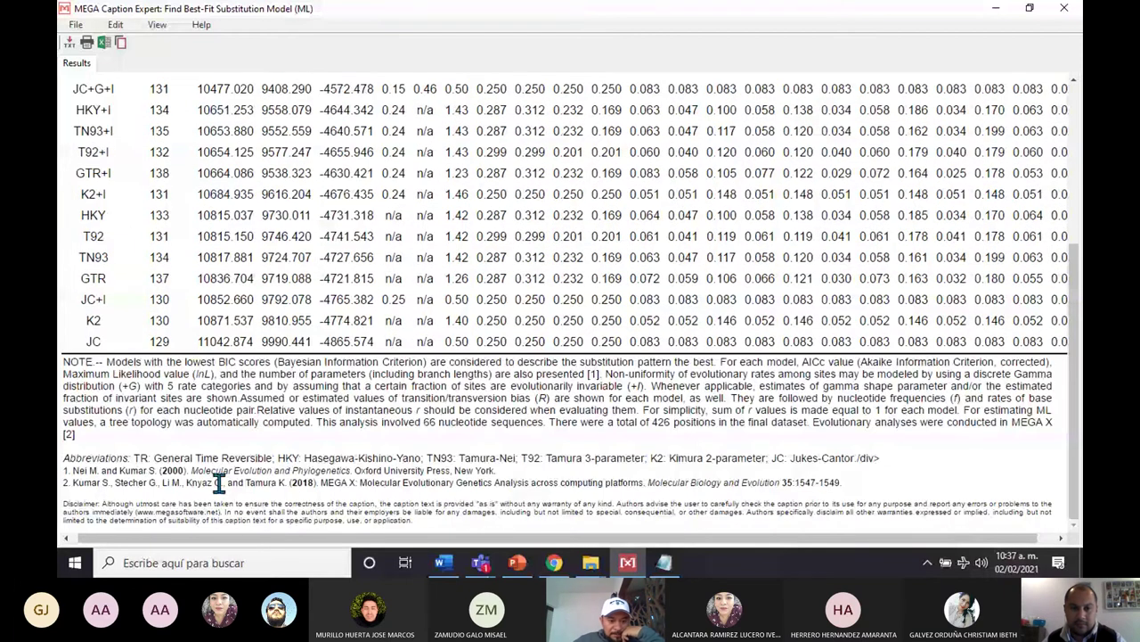
left_click_drag(278, 458, 421, 459)
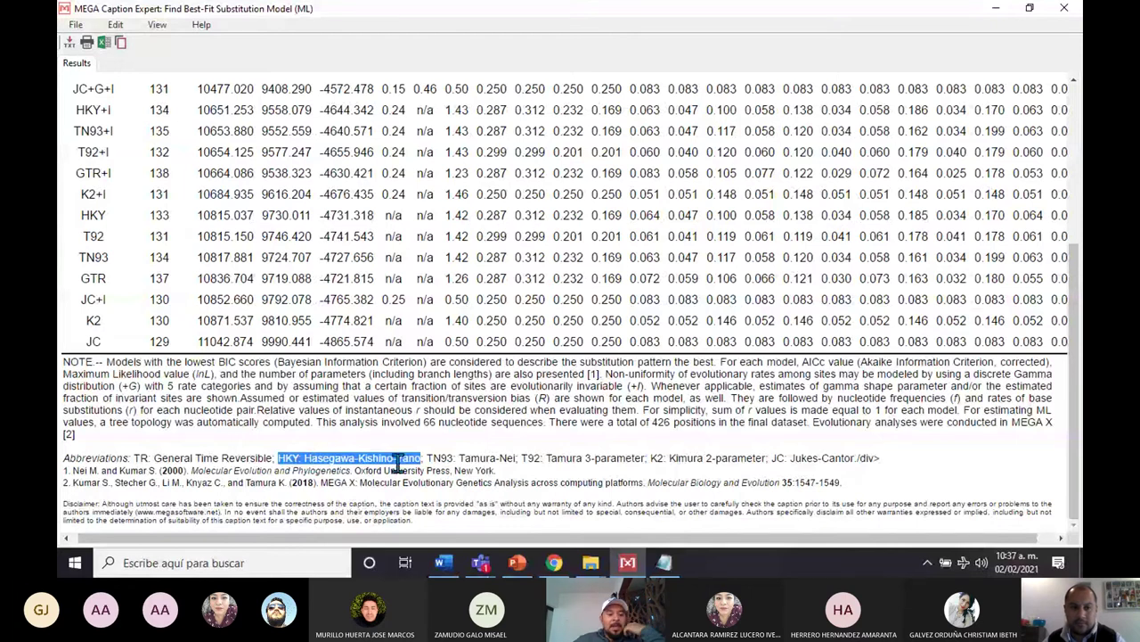
left_click_drag(69, 472, 491, 470)
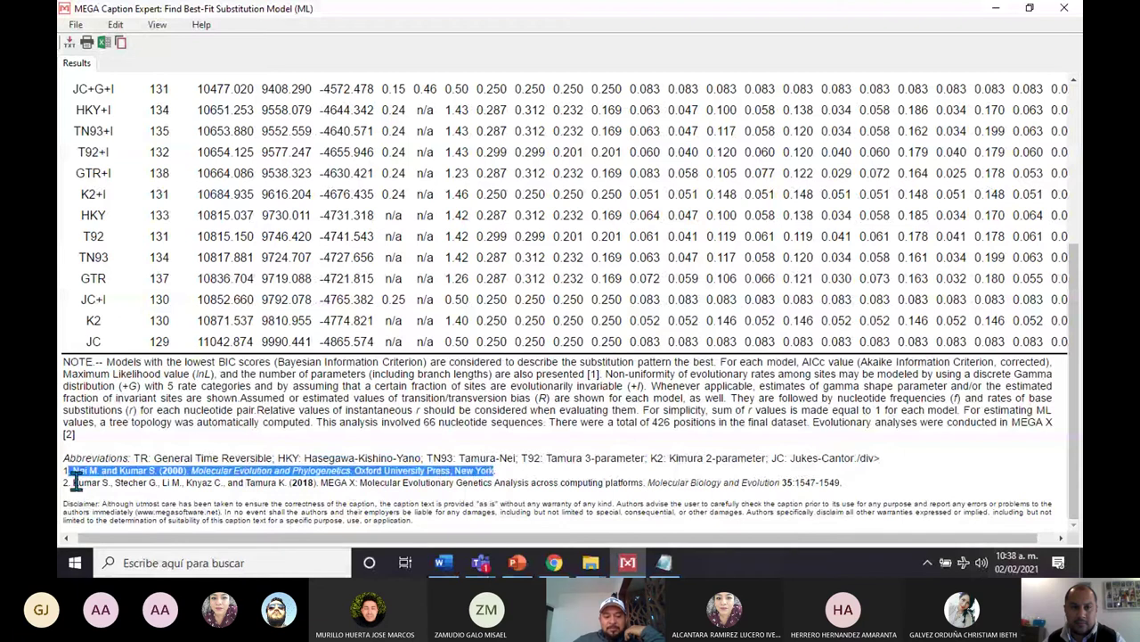
left_click_drag(72, 482, 652, 481)
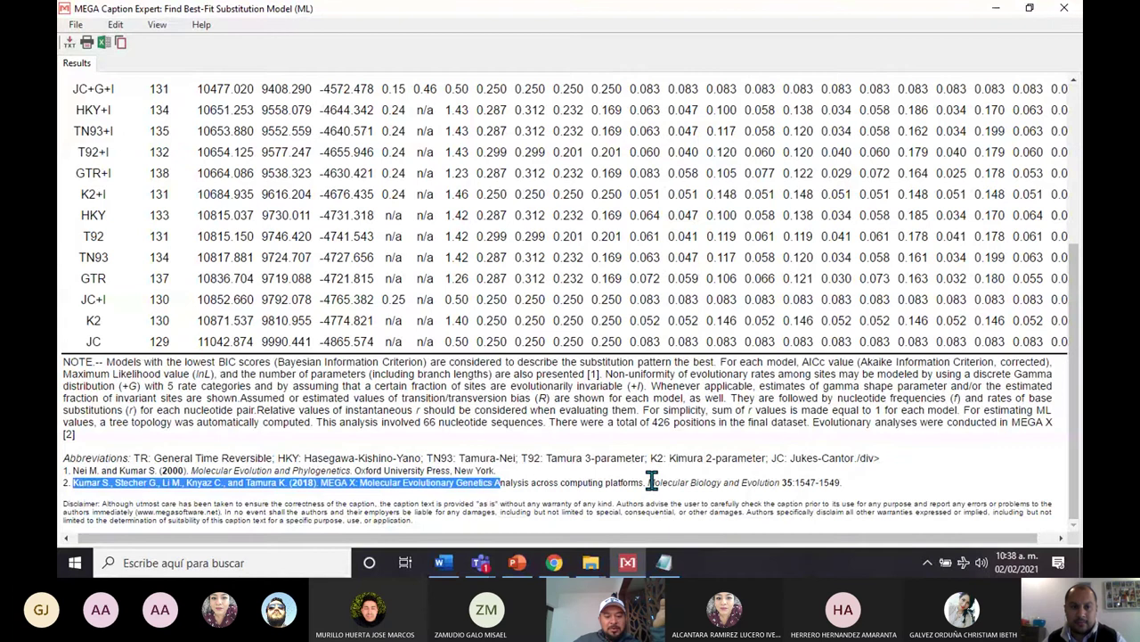
Step: Match the HKY+G model in the table with its full name Hasegawa-Kishino-Yano in the abbreviations, and close the results
left_click_drag(304, 457, 428, 457)
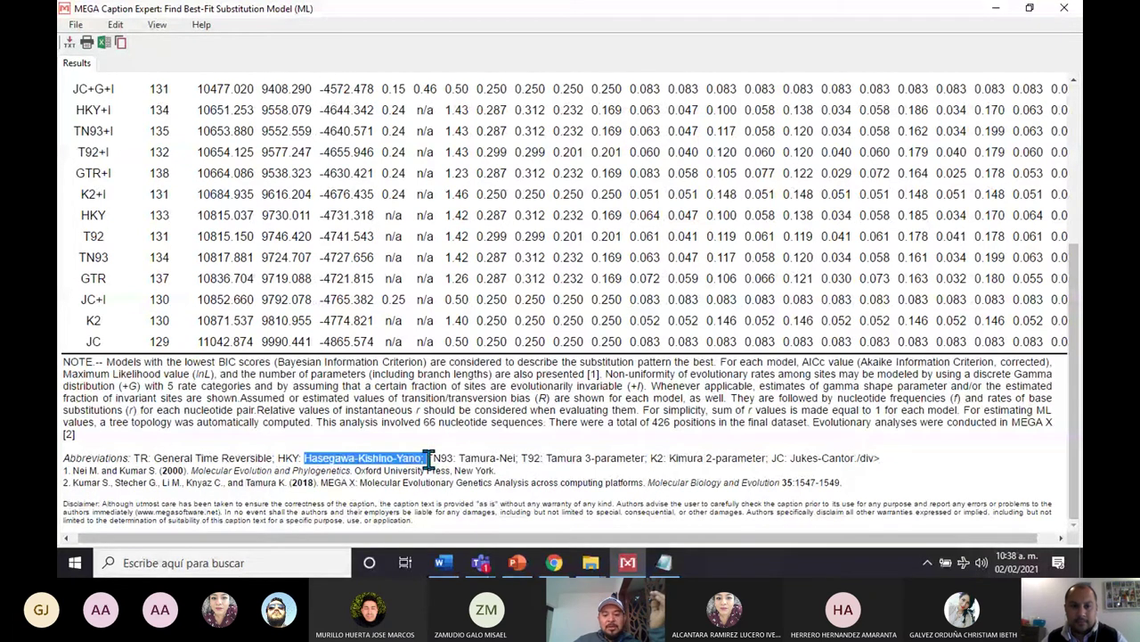
scroll(102, 119, "up", 5)
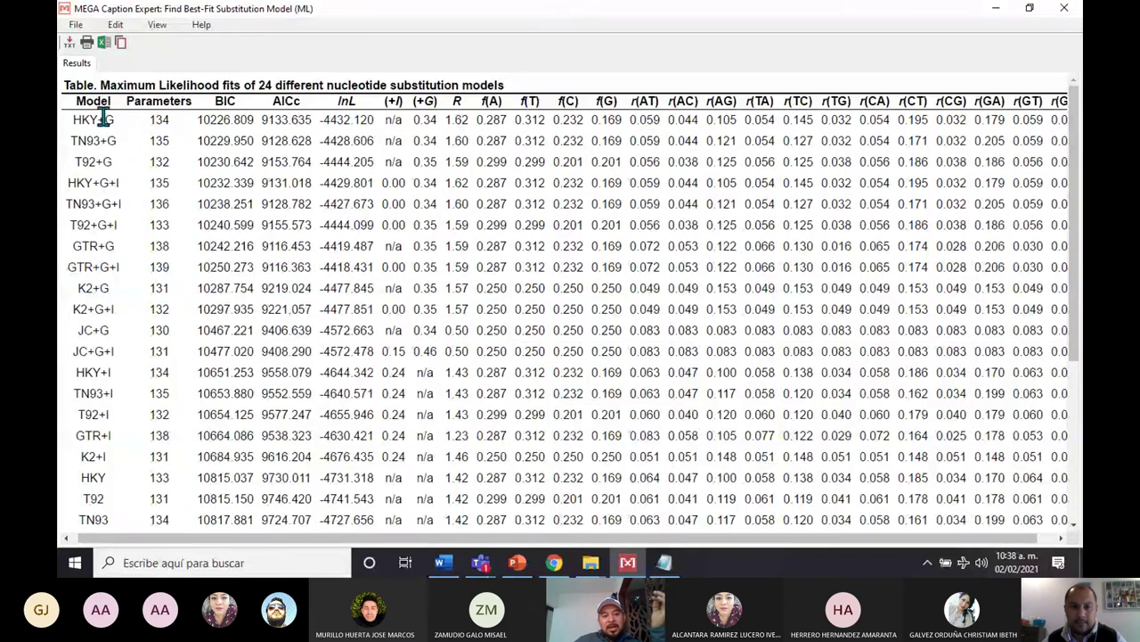
left_click_drag(102, 119, 112, 119)
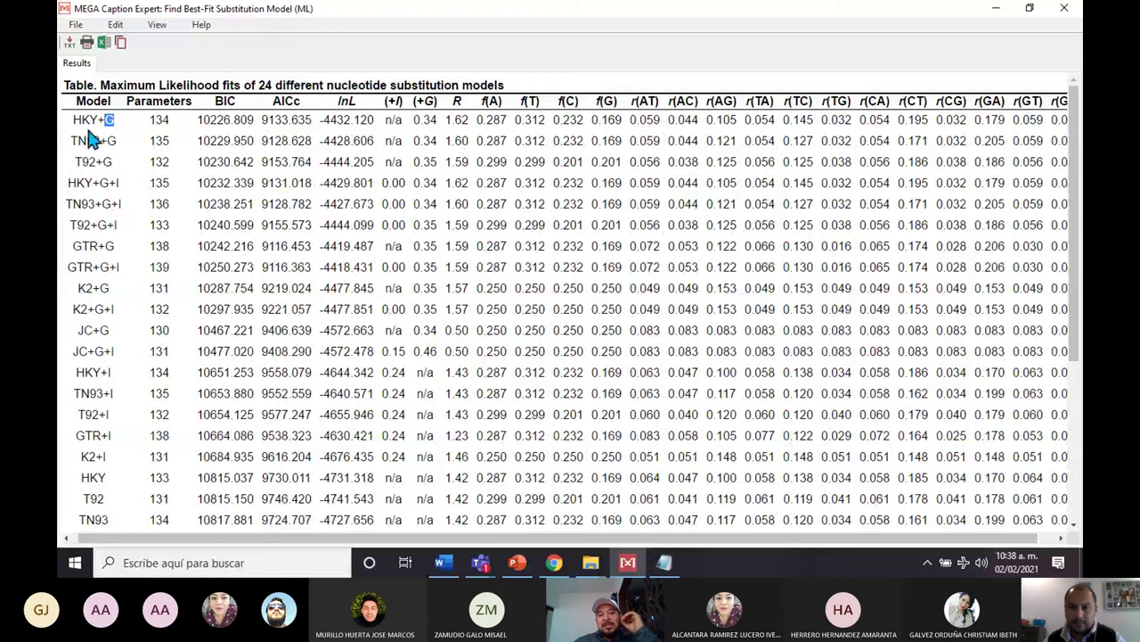
left_click_drag(73, 119, 119, 122)
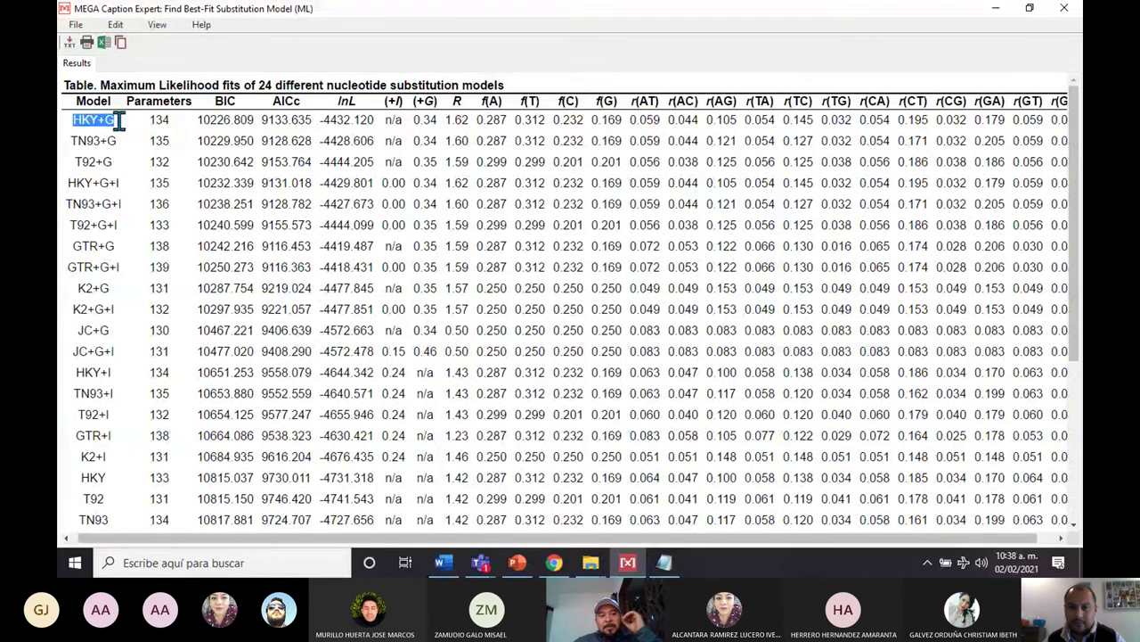
scroll(501, 358, "down", 1)
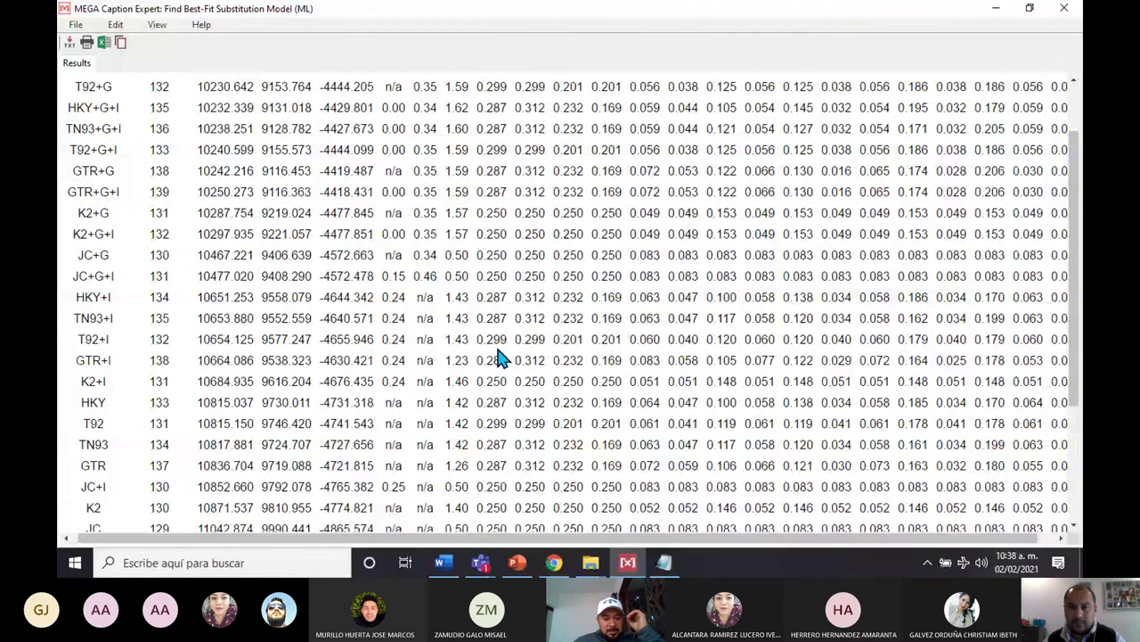
scroll(502, 359, "down", 3)
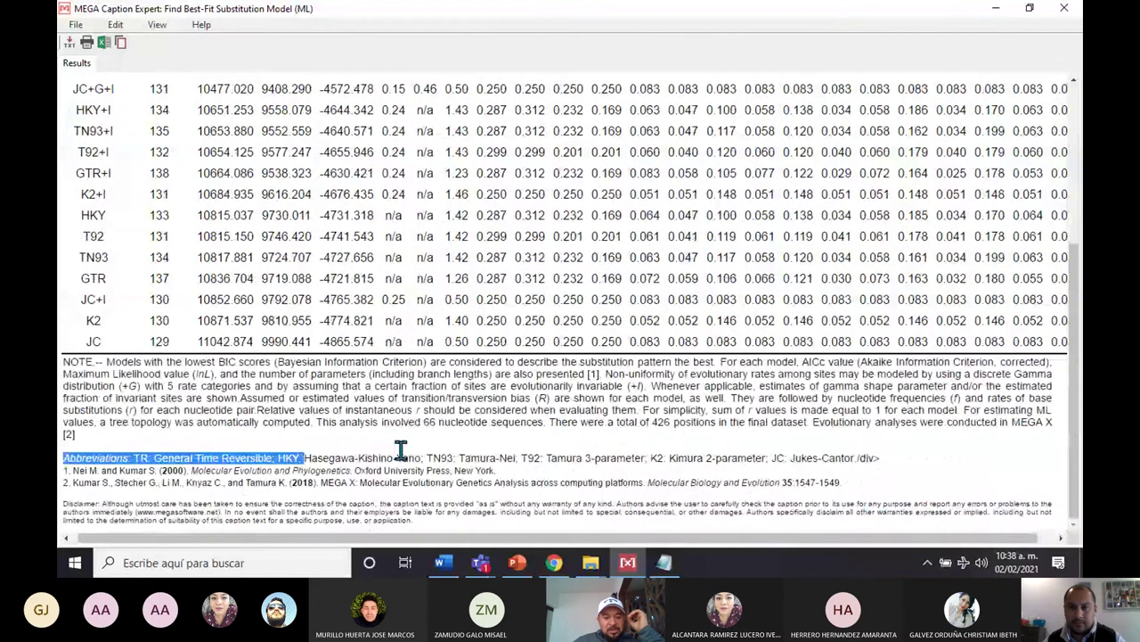
double_click(401, 456)
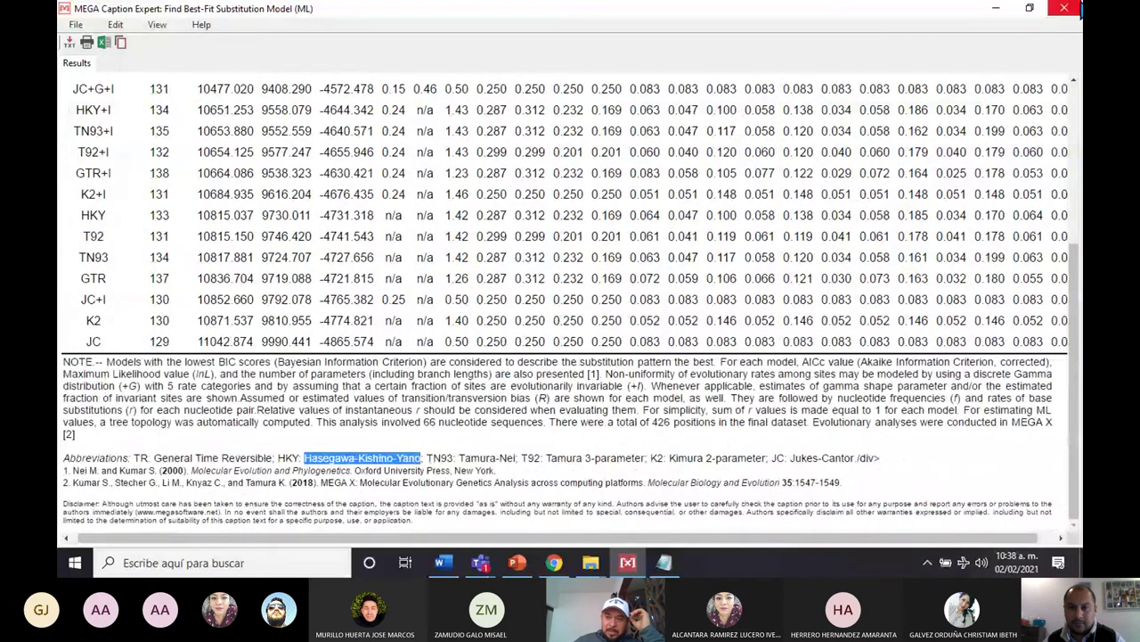
left_click(1076, 9)
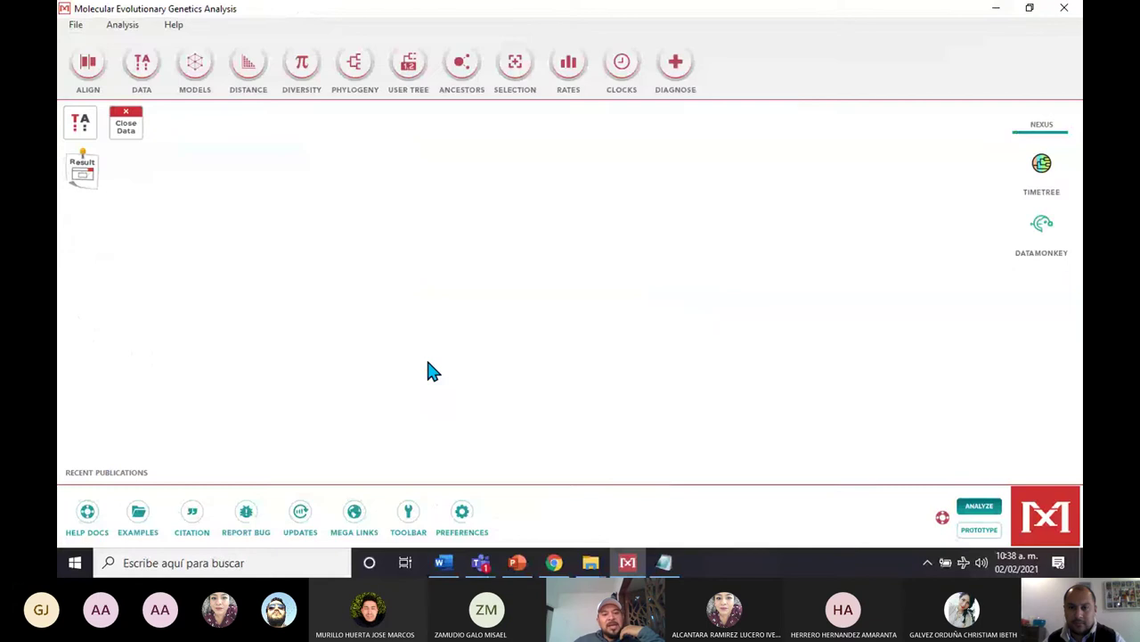
Step: Start constructing a Maximum Likelihood tree from the active data file PhyloAnalysis31032020.meg
left_click(358, 65)
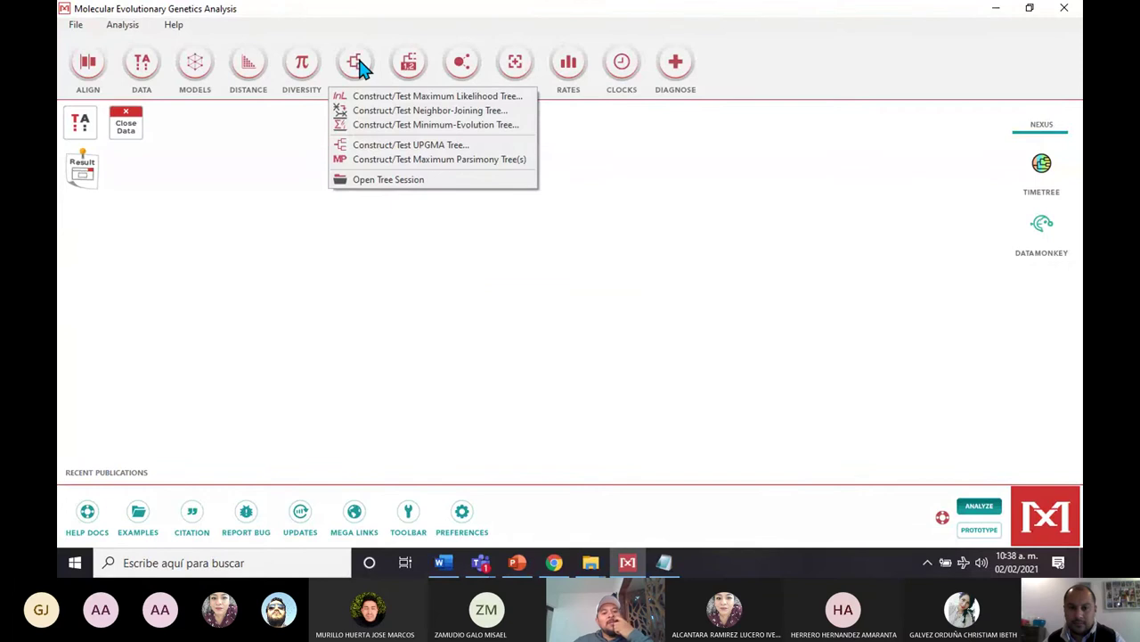
left_click(436, 97)
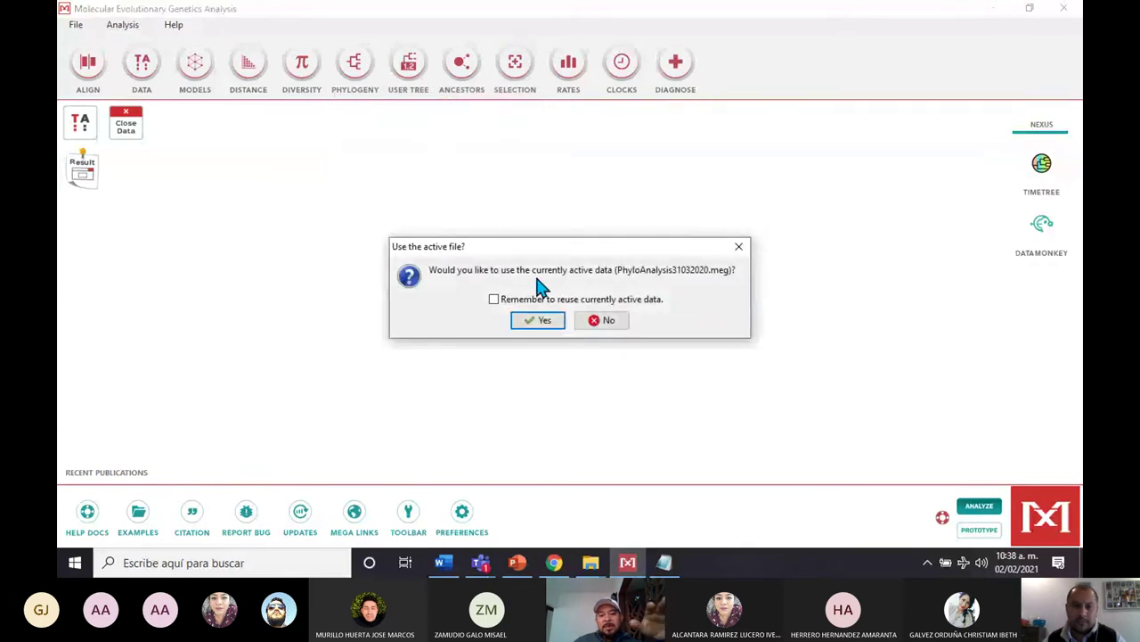
left_click(544, 321)
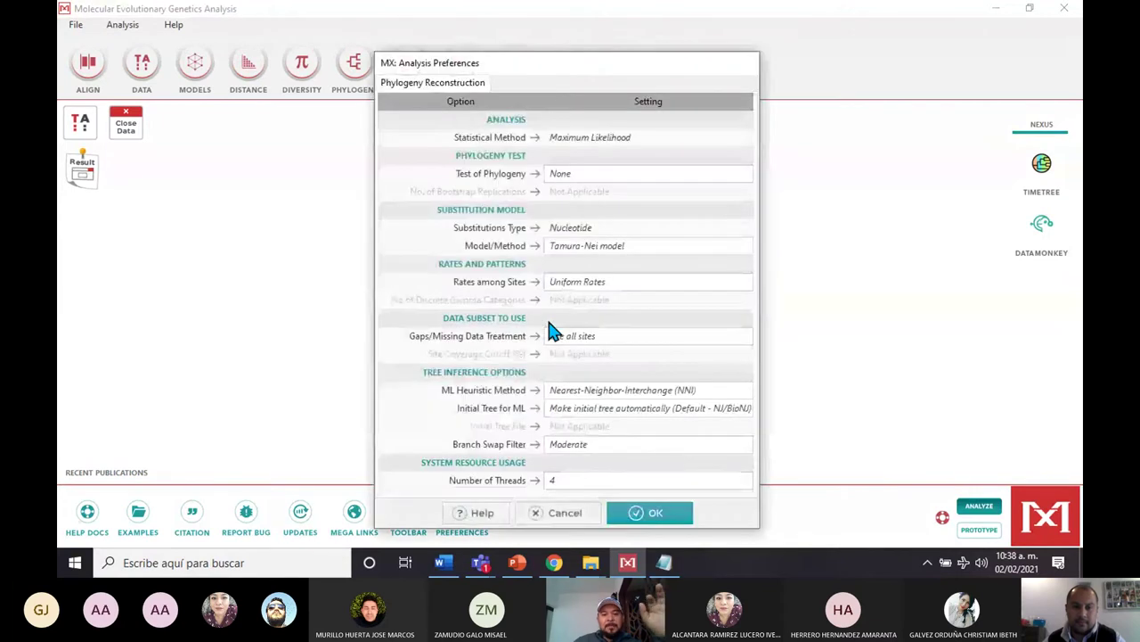
left_click_drag(542, 80, 558, 20)
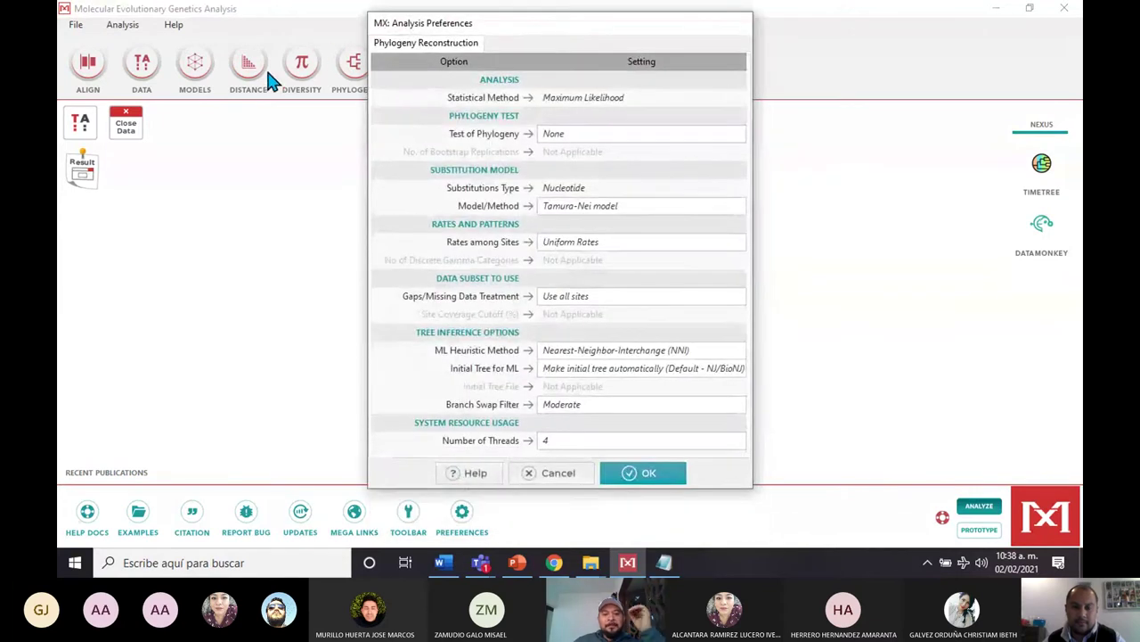
Step: Set the test of phylogeny to the Bootstrap method, keeping 500 bootstrap replications
left_click(734, 136)
left_click(734, 136)
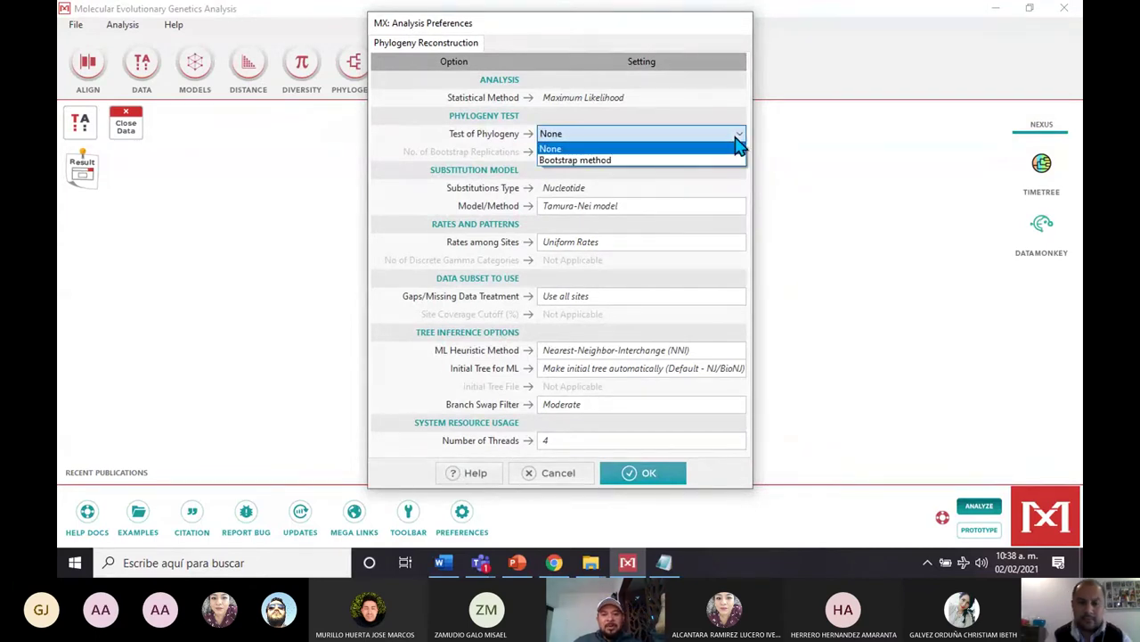
left_click(745, 142)
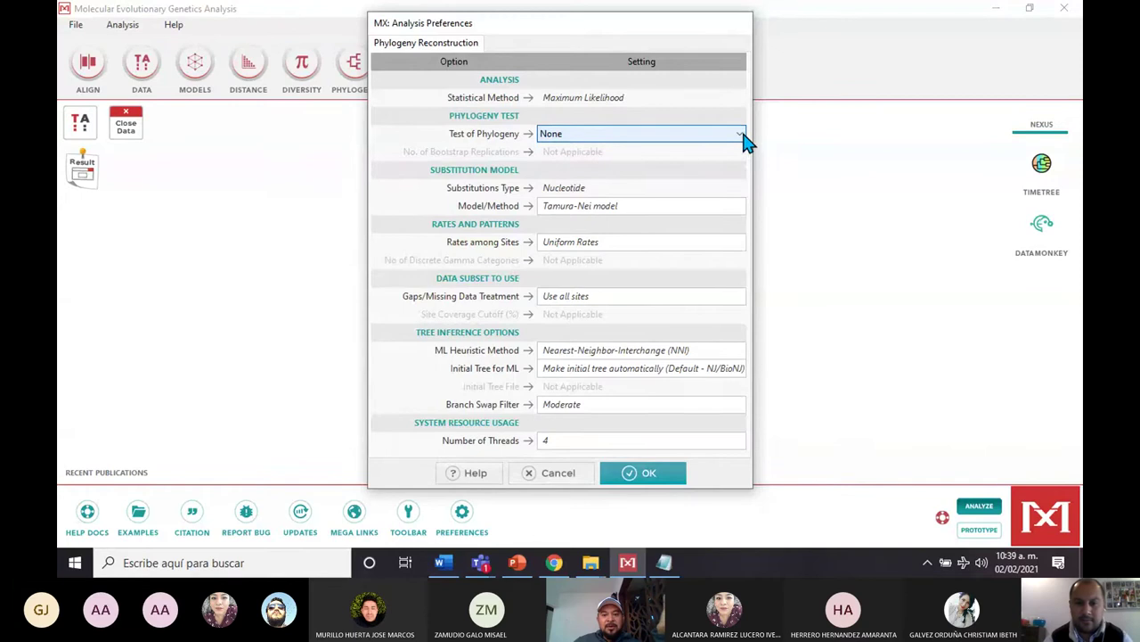
left_click(741, 136)
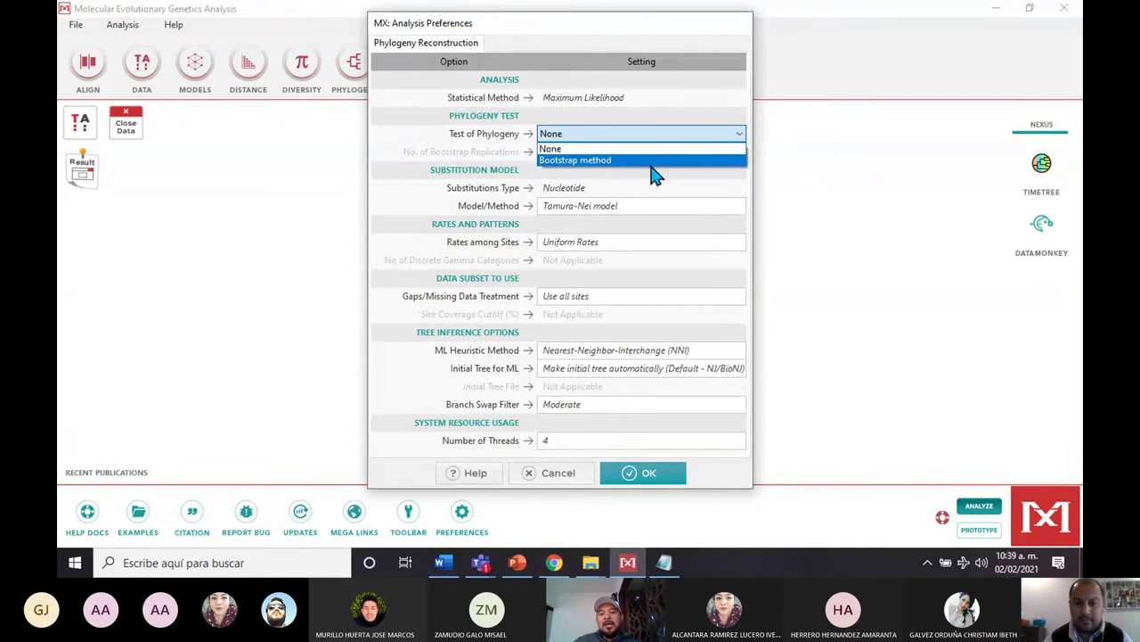
left_click(604, 162)
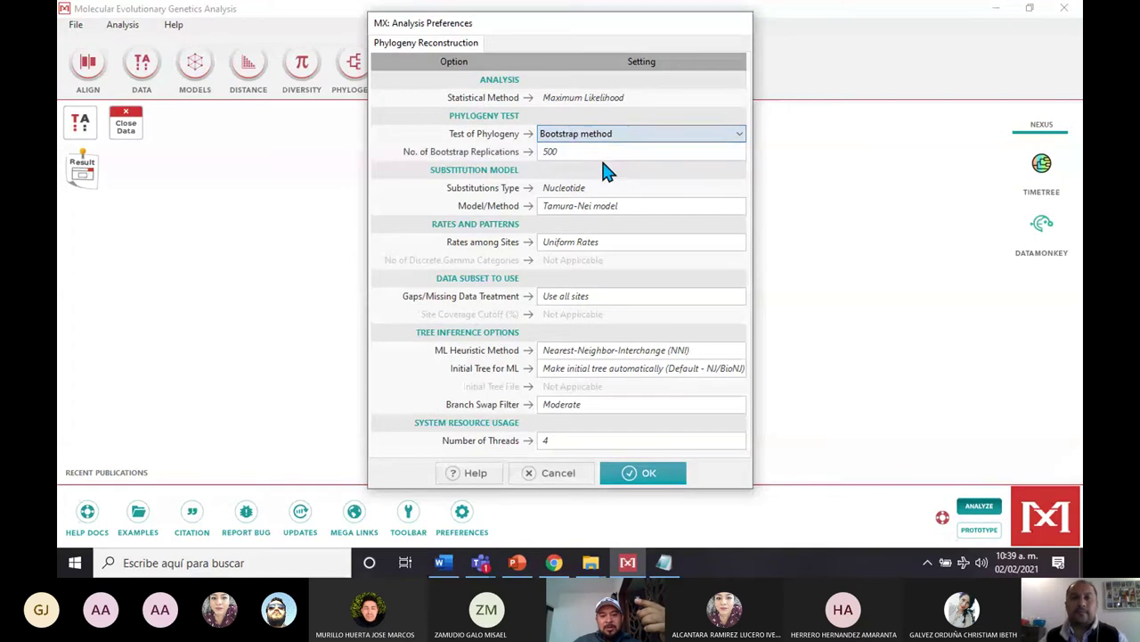
left_click(585, 152)
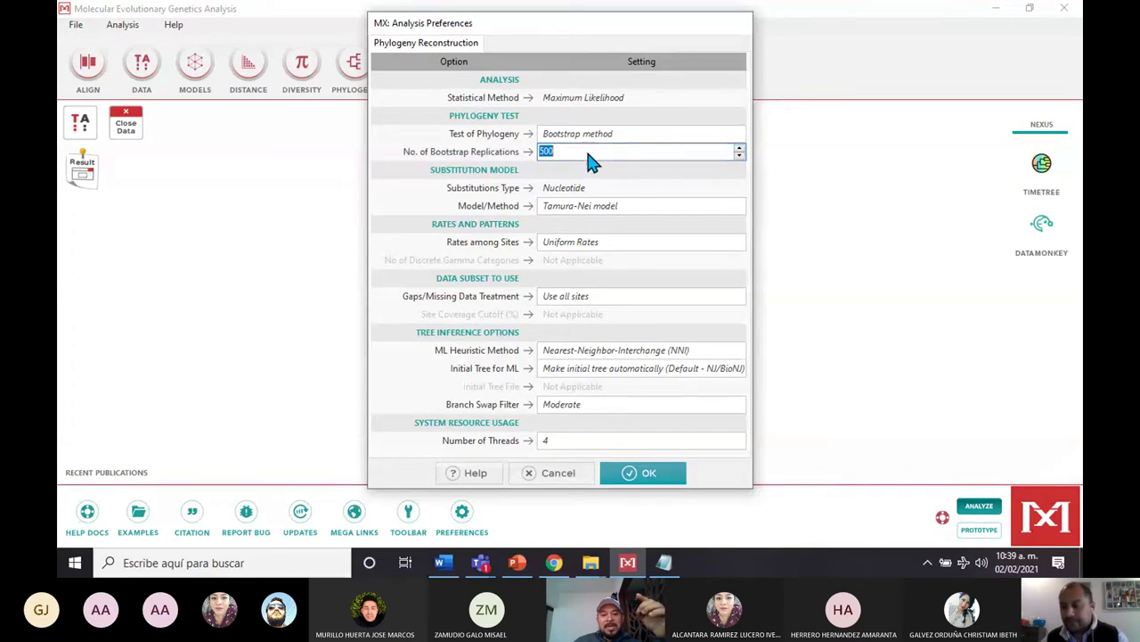
left_click(599, 169)
left_click(567, 153)
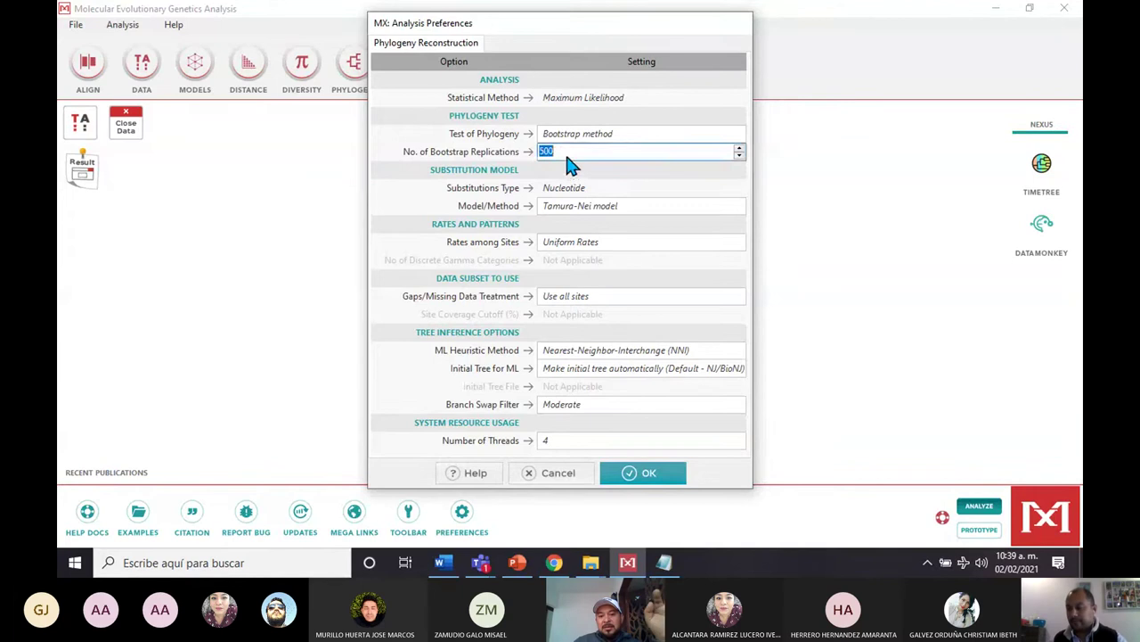
left_click(599, 175)
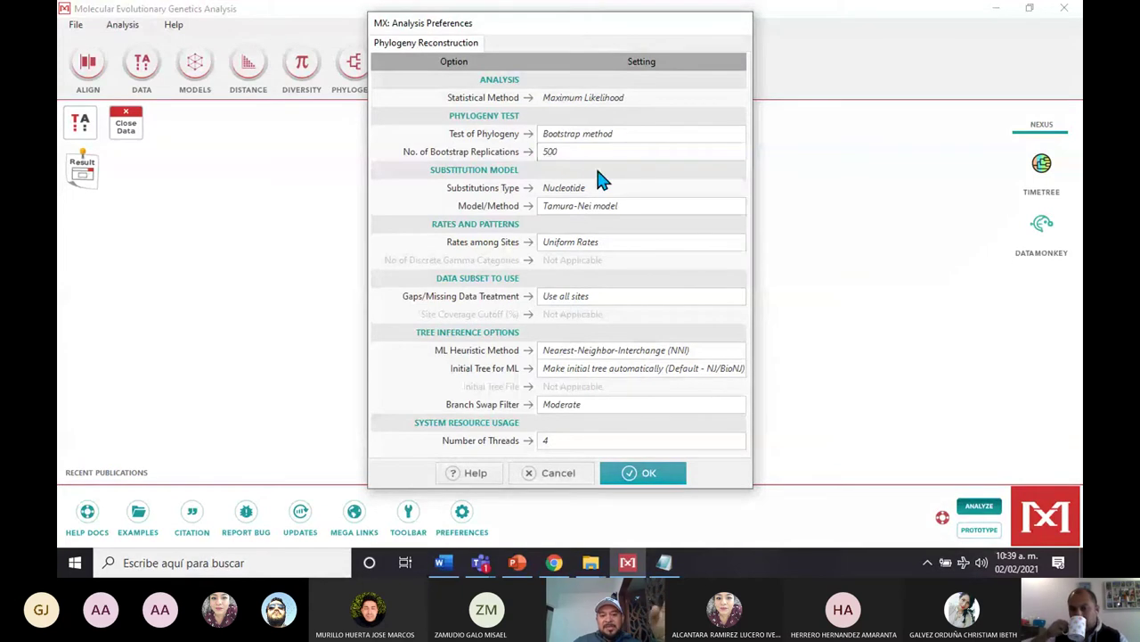
left_click(585, 154)
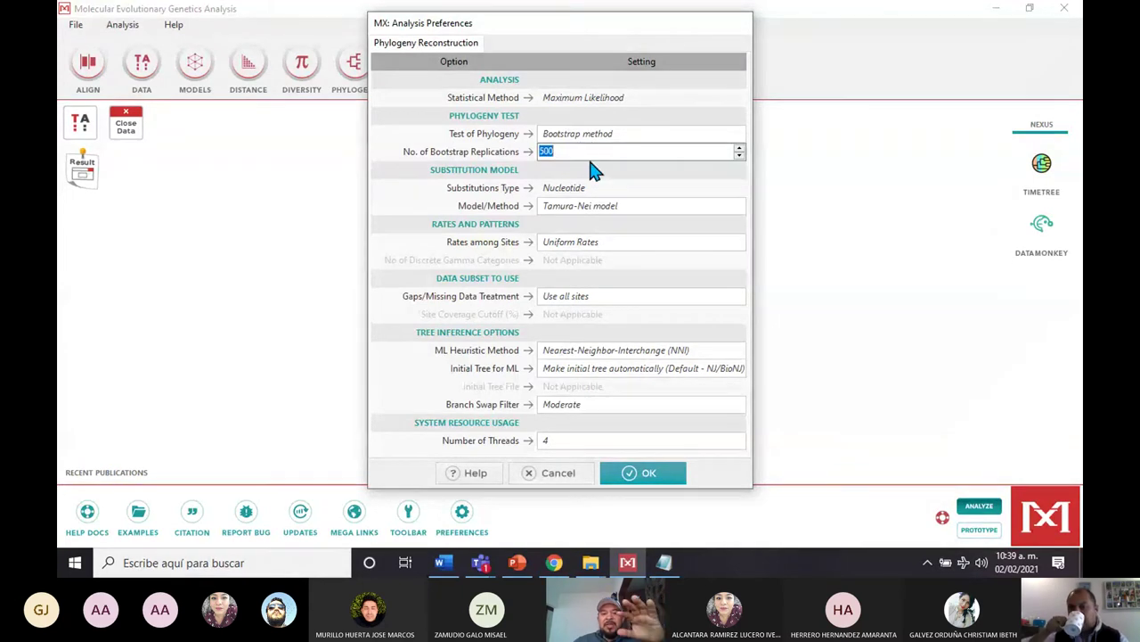
left_click(599, 174)
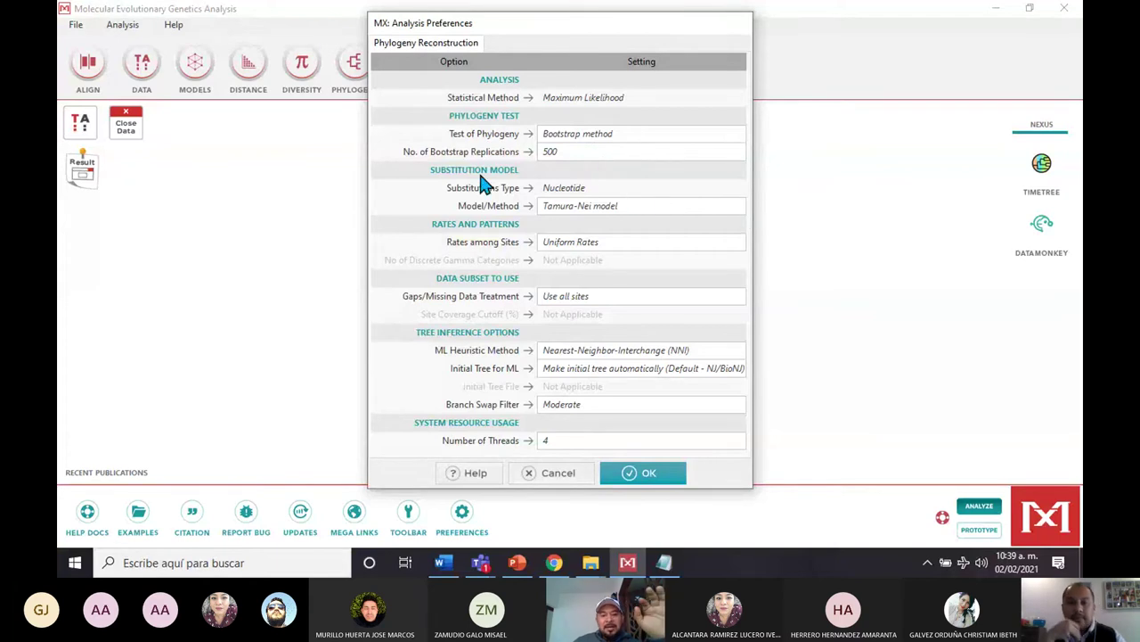
Step: Set the substitution model to Hasegawa-Kishino-Yano and the rates among sites to Gamma Distributed (G)
left_click(713, 207)
left_click(736, 206)
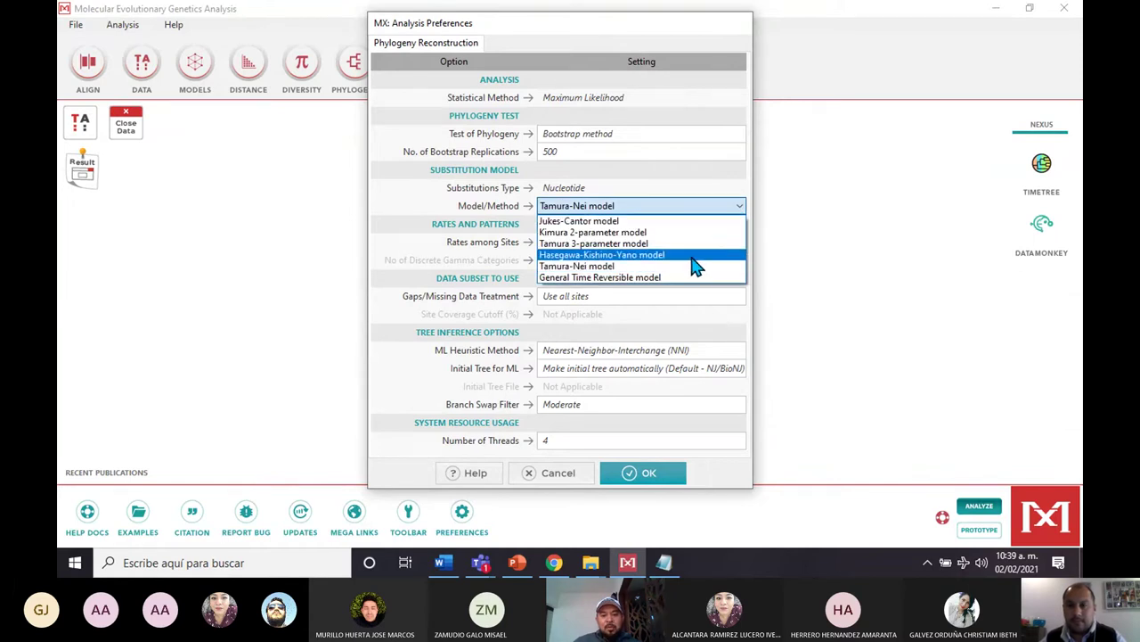
left_click(651, 255)
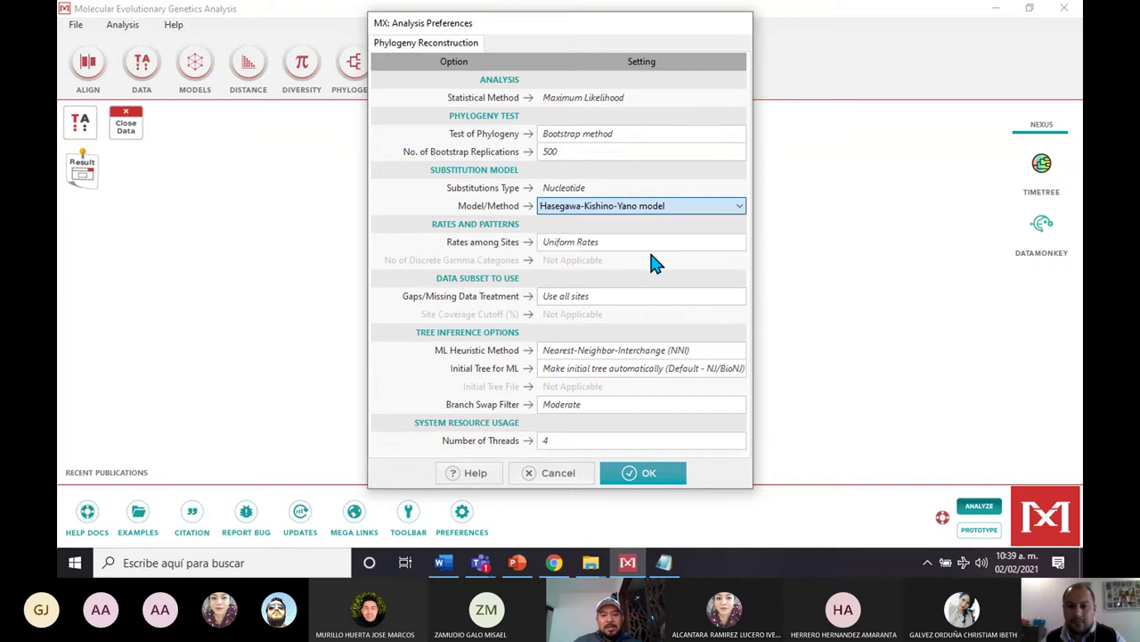
left_click(741, 241)
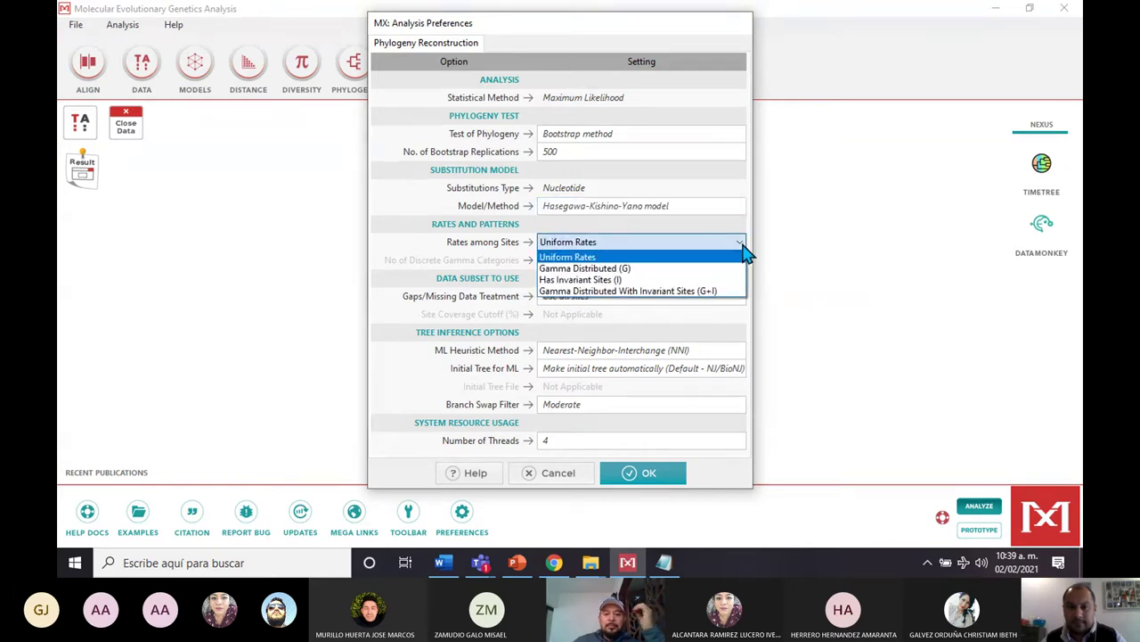
left_click(629, 271)
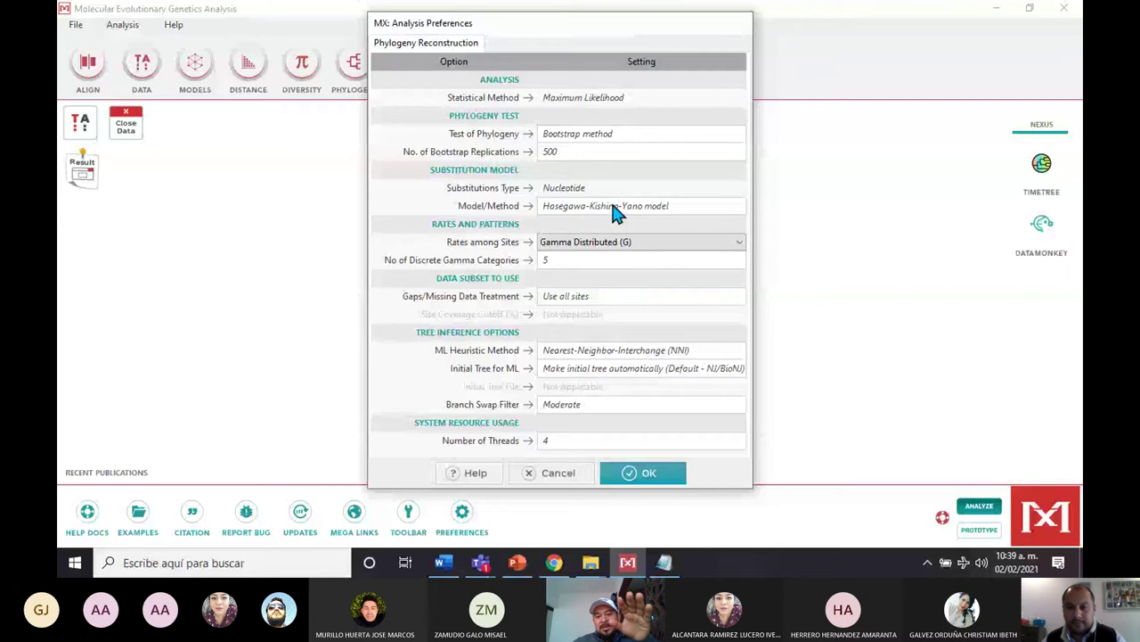
left_click(631, 250)
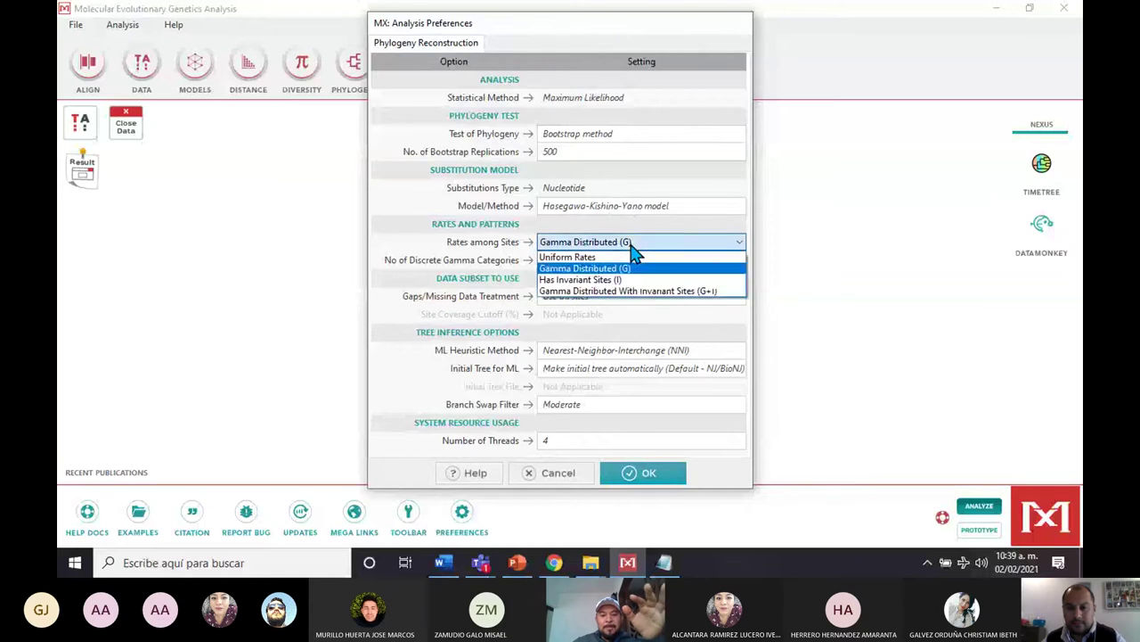
left_click(631, 247)
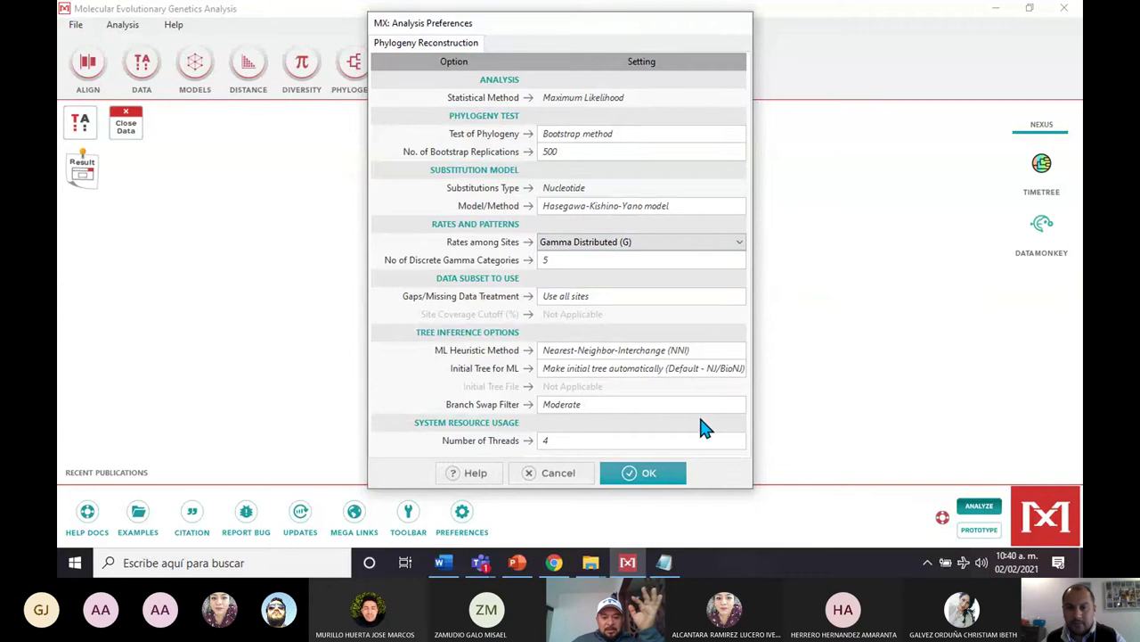
Step: Keep the Branch Swap Filter at Moderate, run the tree analysis with 4 threads and widen its progress window
left_click(744, 403)
left_click(744, 406)
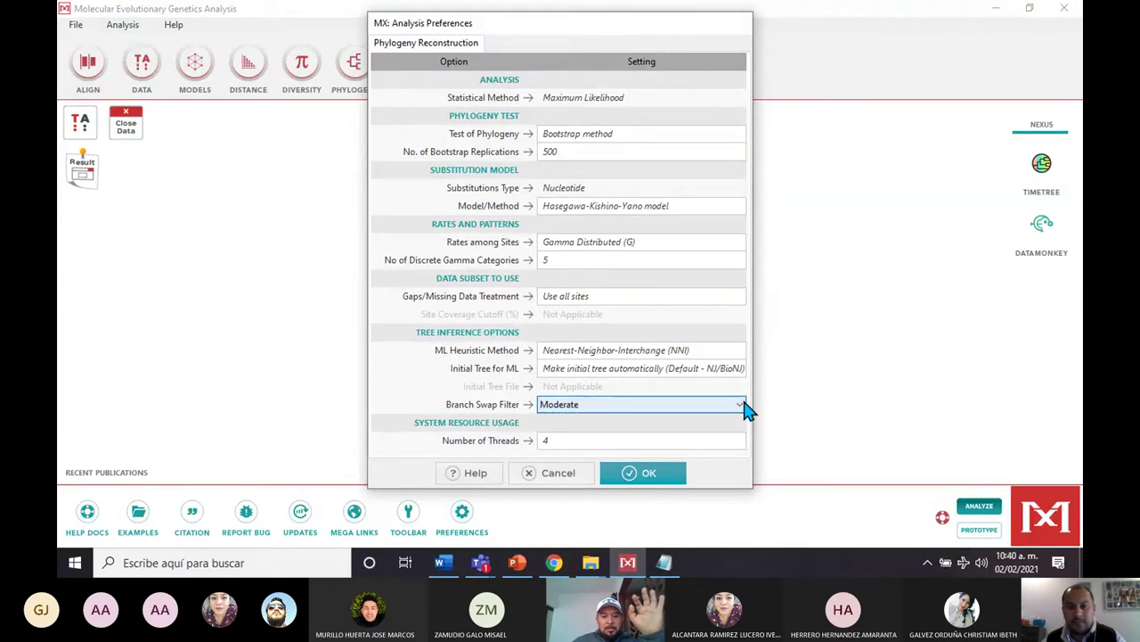
left_click(477, 412)
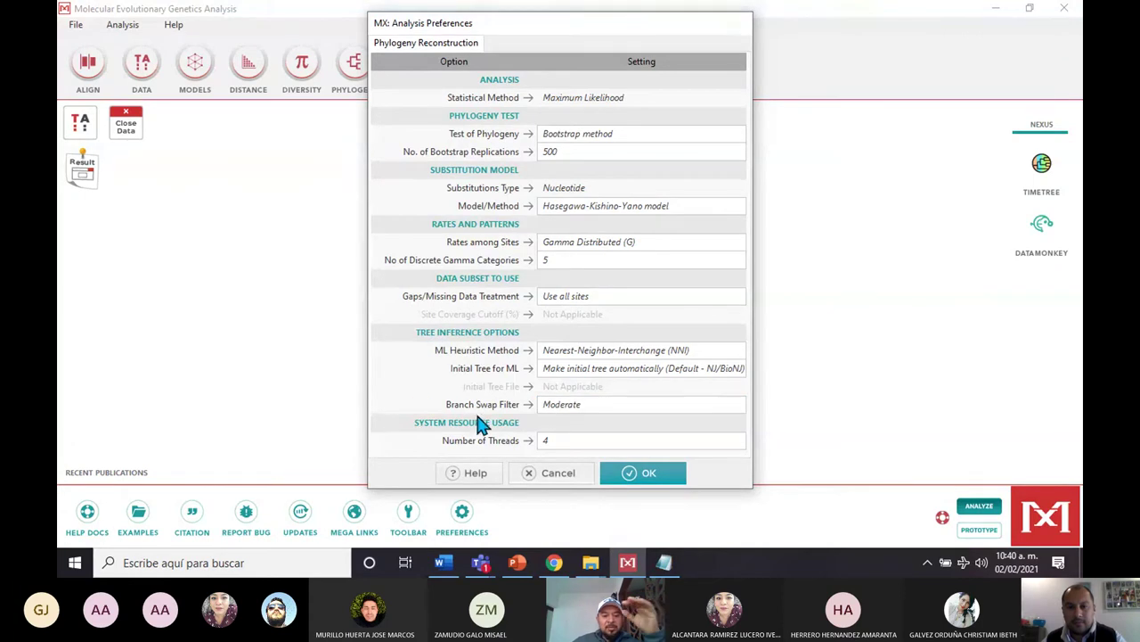
left_click(665, 473)
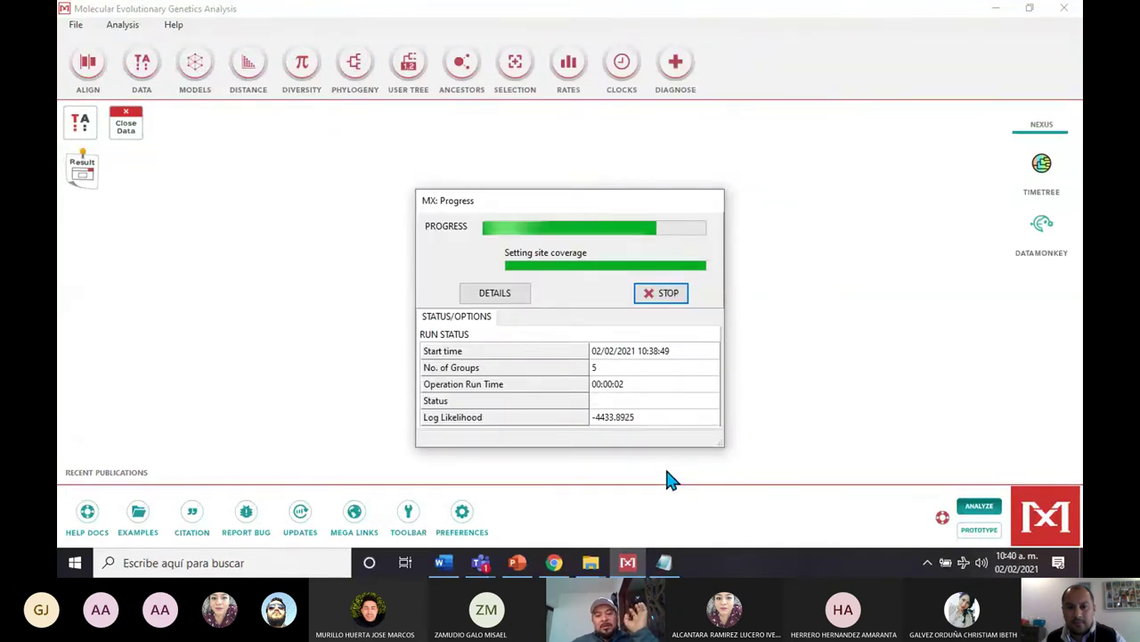
left_click_drag(414, 188, 358, 47)
left_click_drag(723, 443, 793, 490)
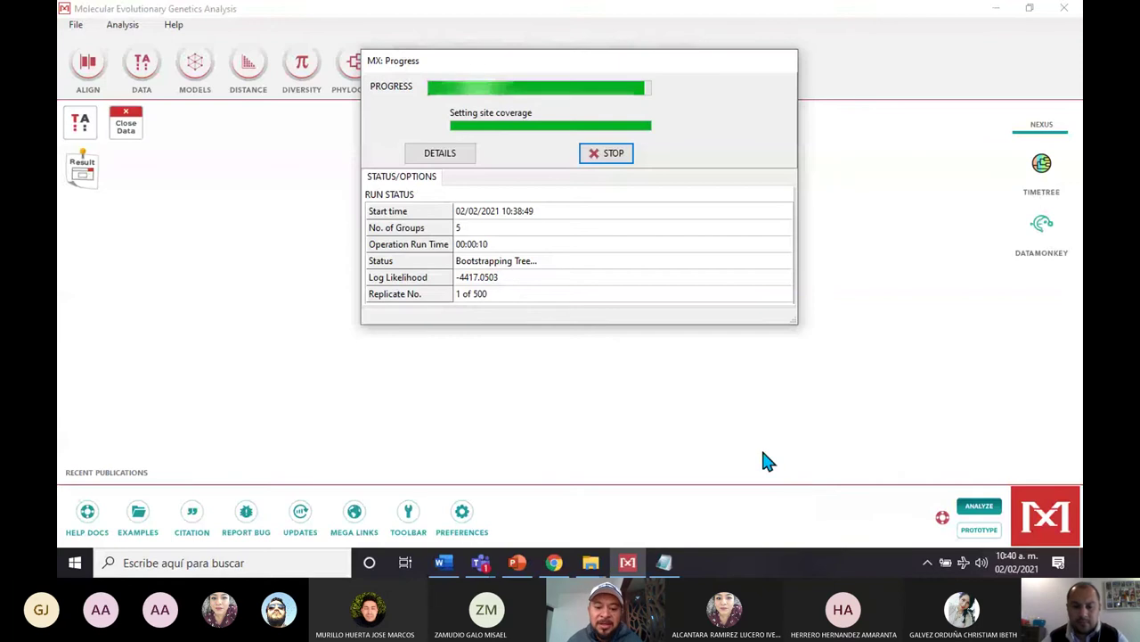
Step: Switch to PowerPoint to show slide 4 on the fundamentals of a phylogenetic tree, and return to the MEGA progress window
mouse_move(517, 562)
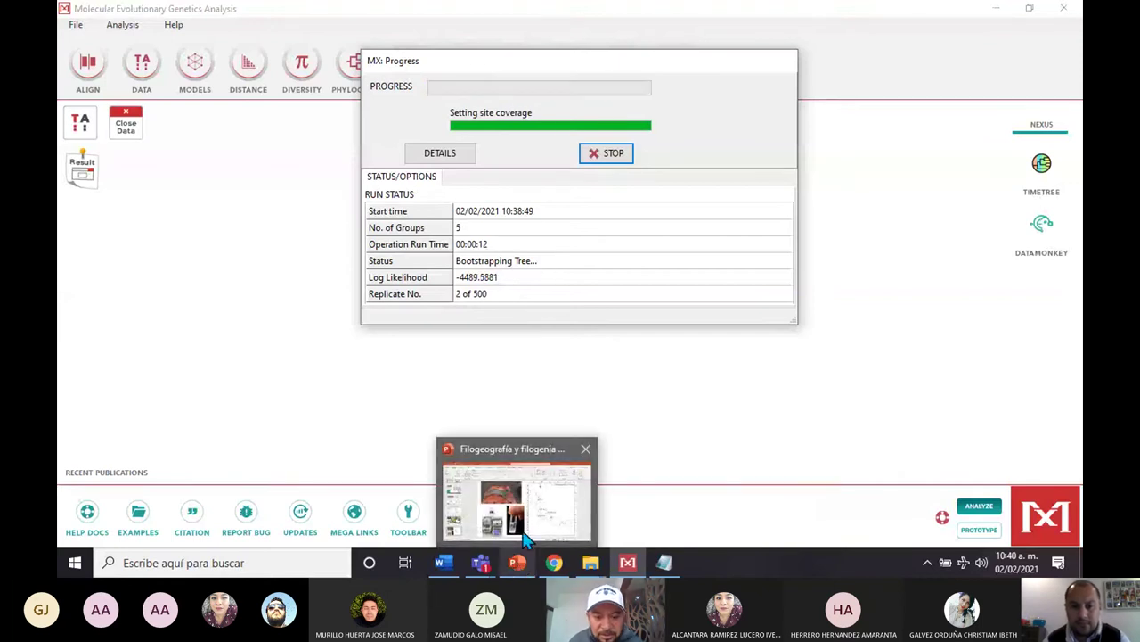
left_click(526, 532)
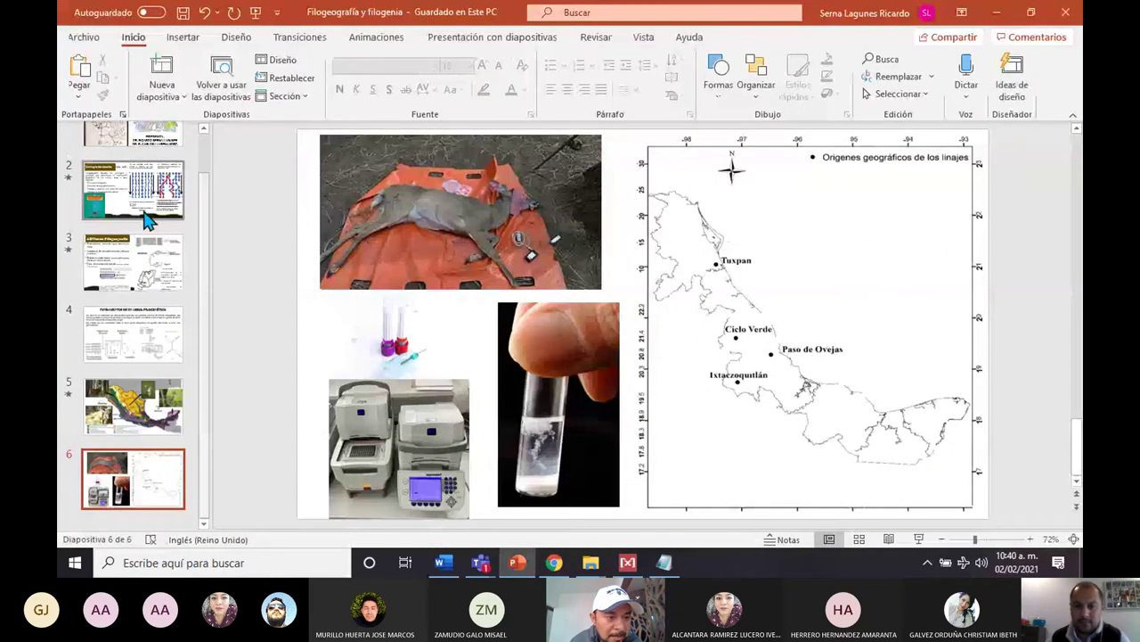
left_click(145, 332)
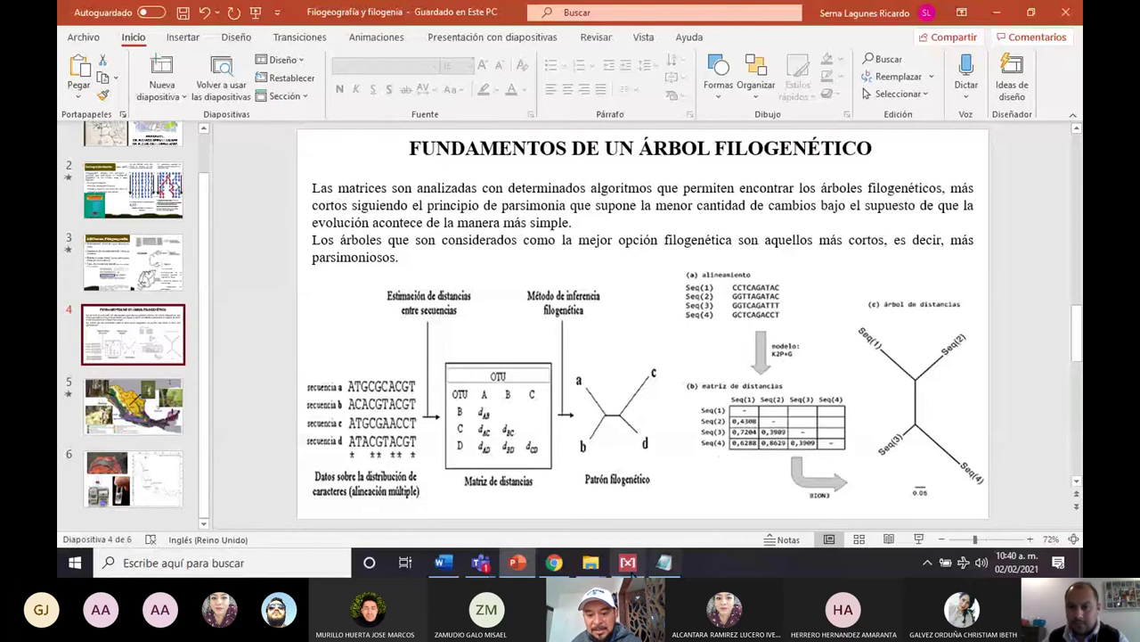
left_click(627, 562)
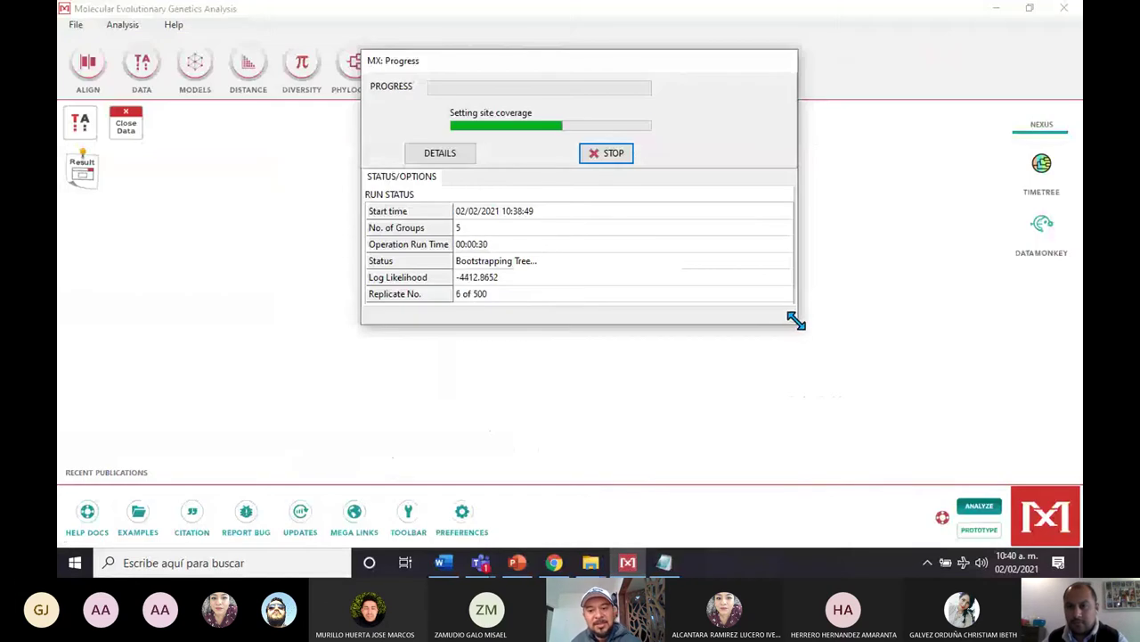
Step: Enlarge the analysis progress window, check the "General" meeting in Microsoft Teams, and return to MEGA
left_click_drag(792, 324, 836, 429)
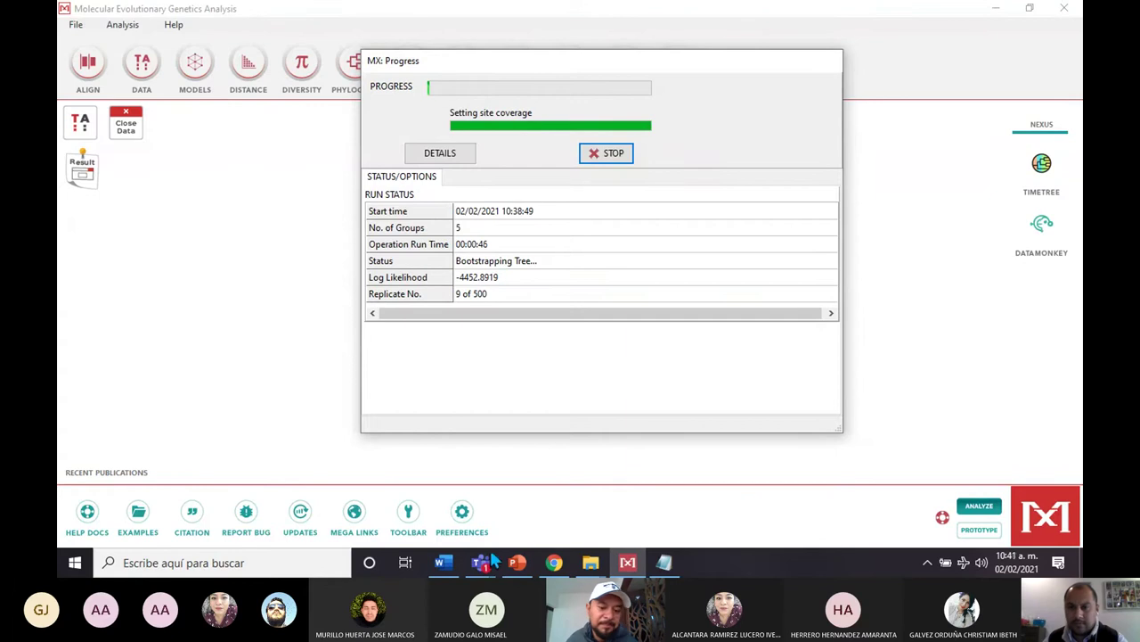
mouse_move(490, 549)
left_click(499, 493)
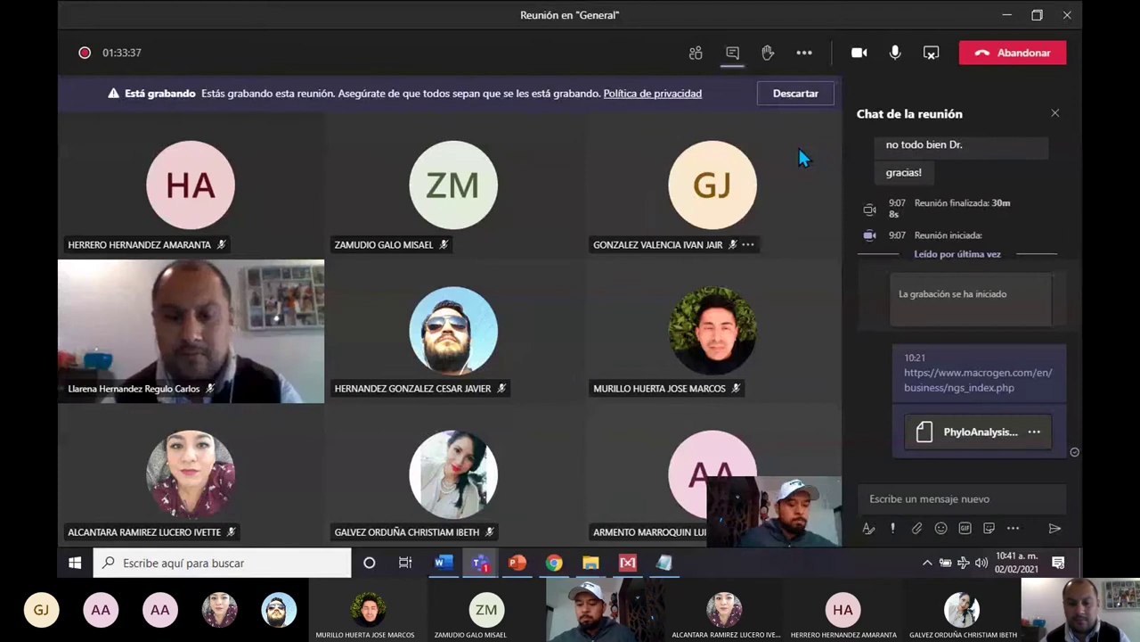
left_click(1007, 14)
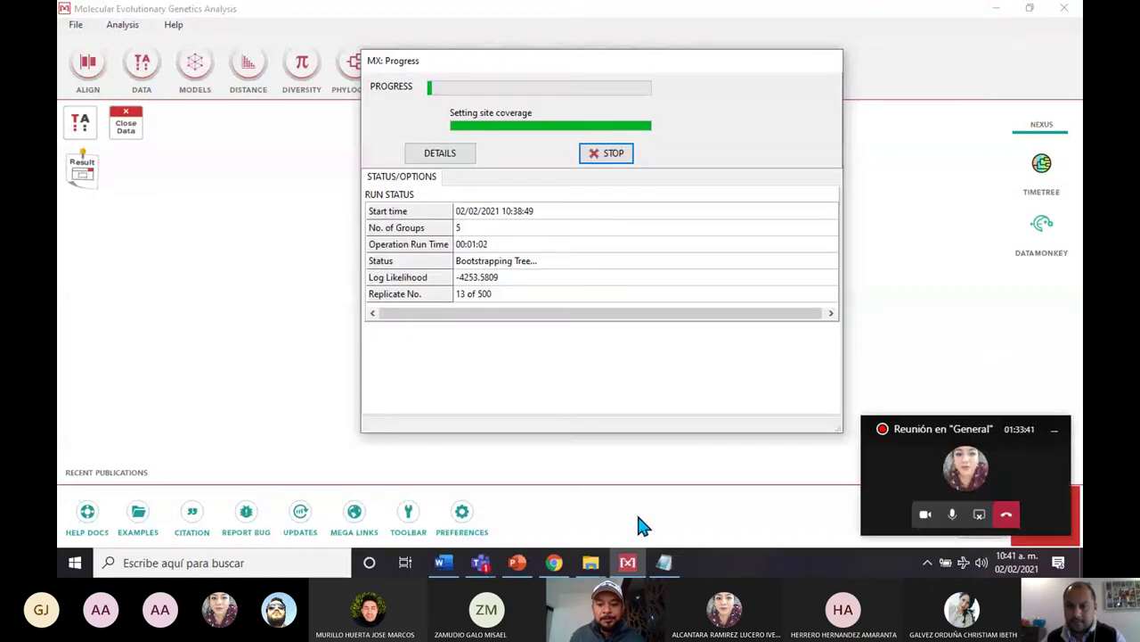
Step: Close the Notepad file with the sequences and switch to the "General" meeting in Microsoft Teams
left_click(670, 563)
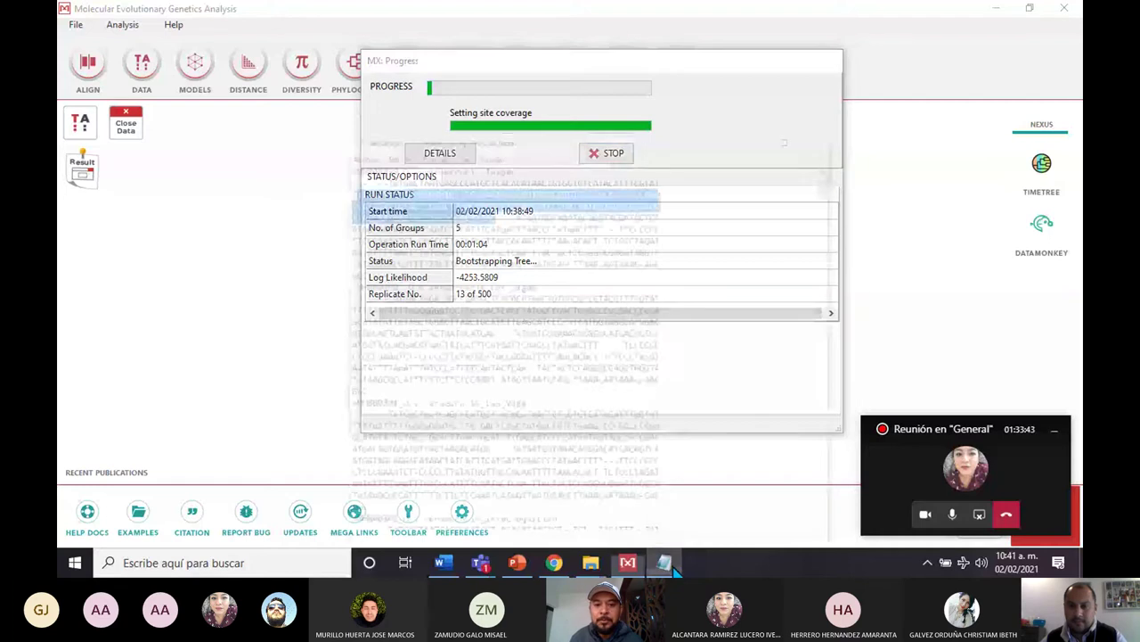
left_click(829, 59)
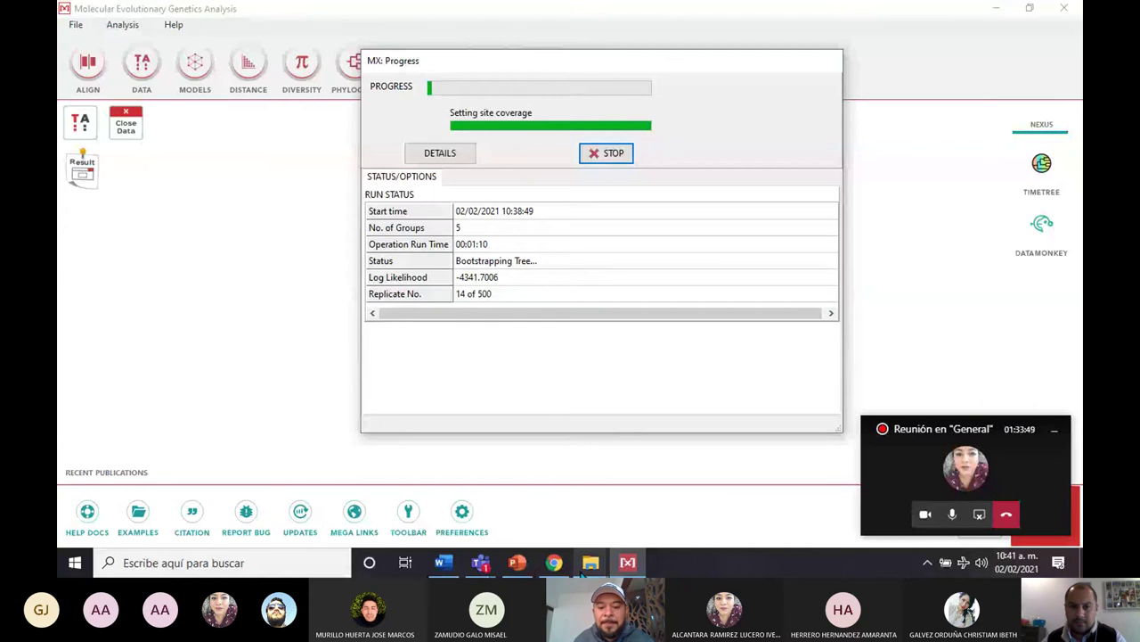
mouse_move(482, 562)
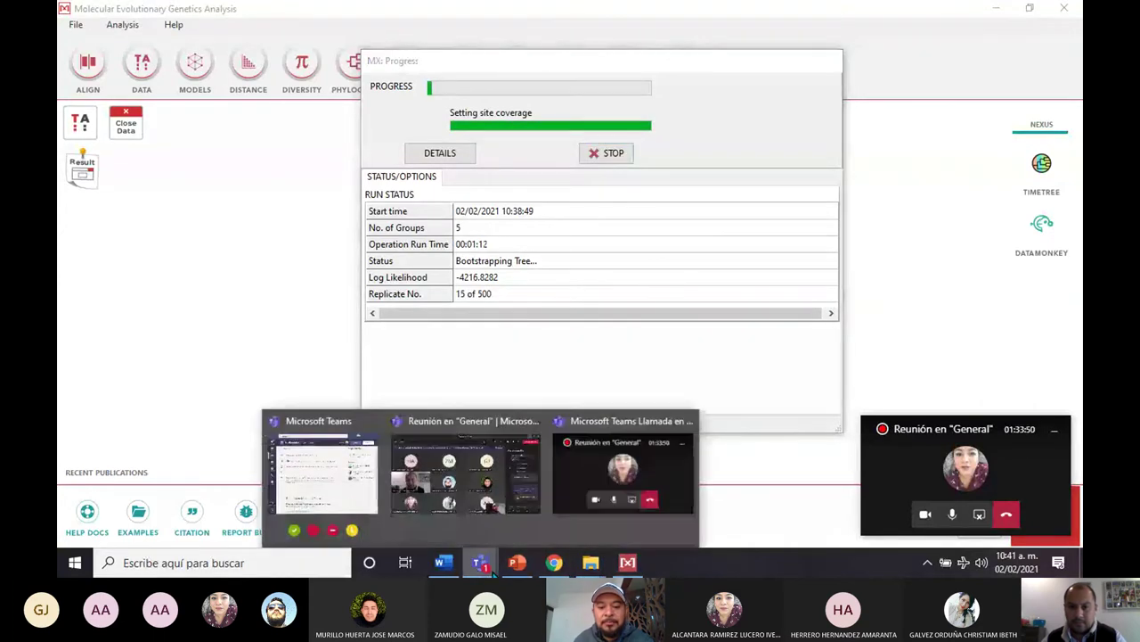
left_click(501, 463)
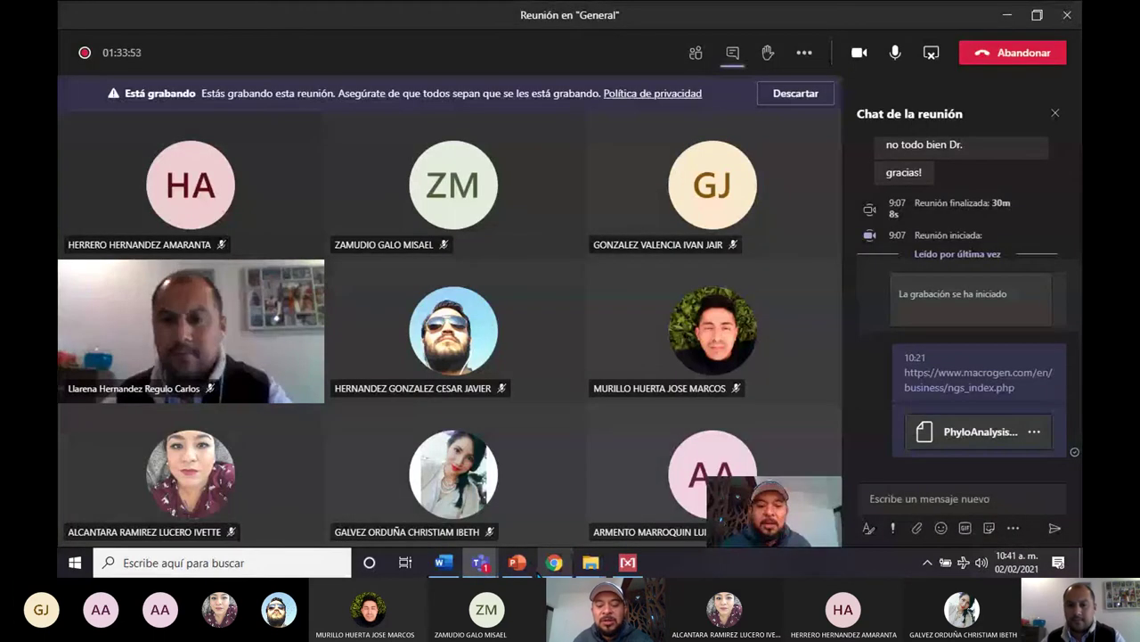
mouse_move(555, 567)
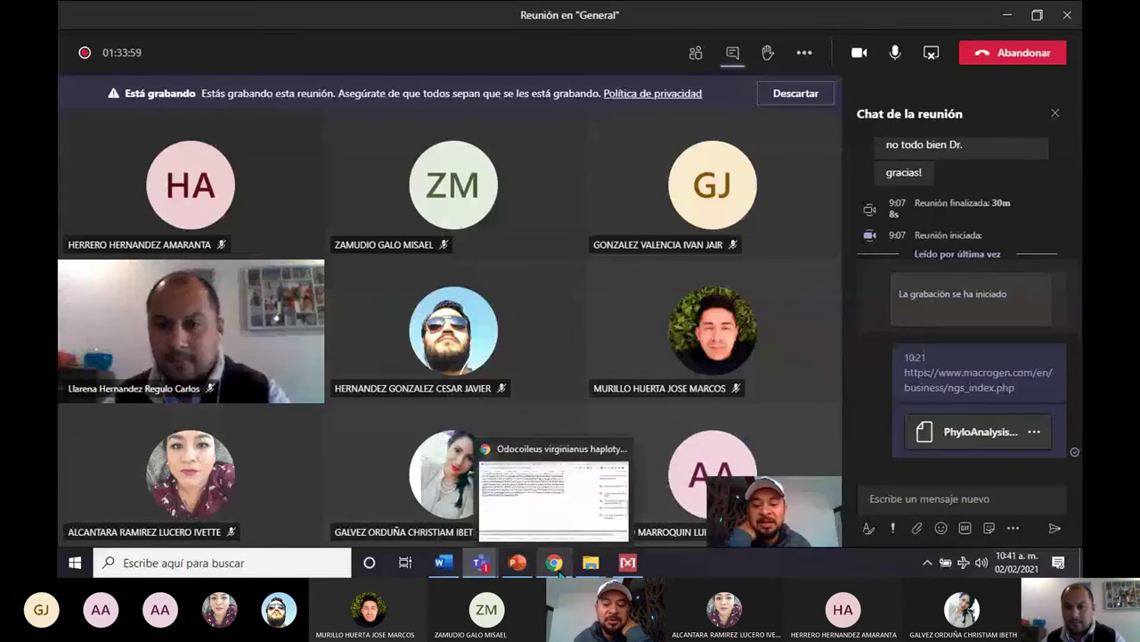
mouse_move(638, 560)
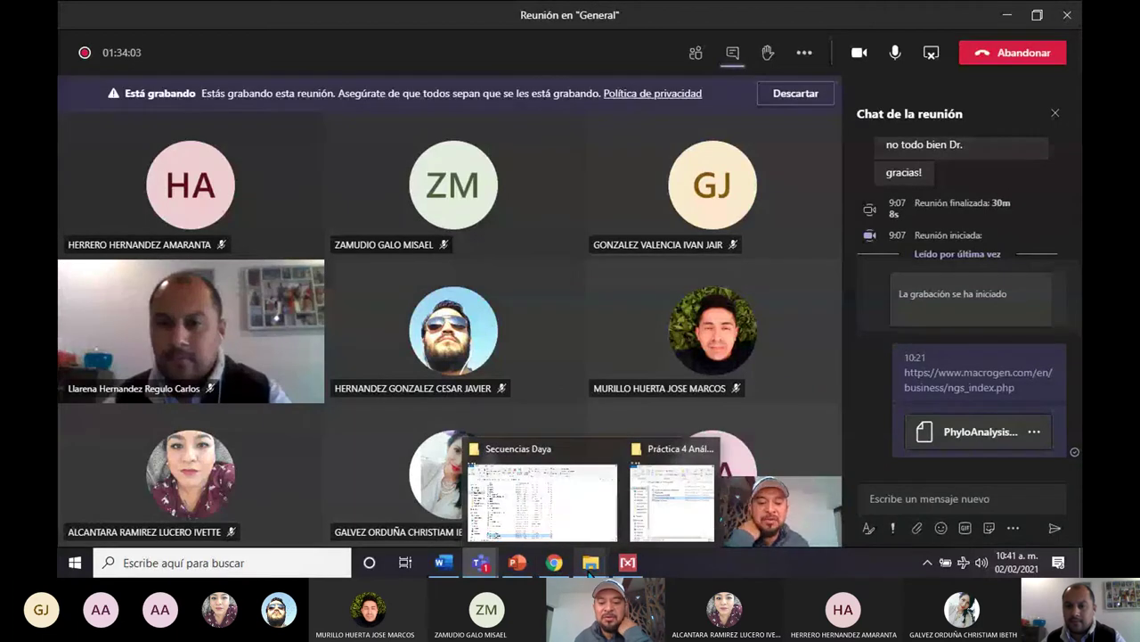
mouse_move(492, 567)
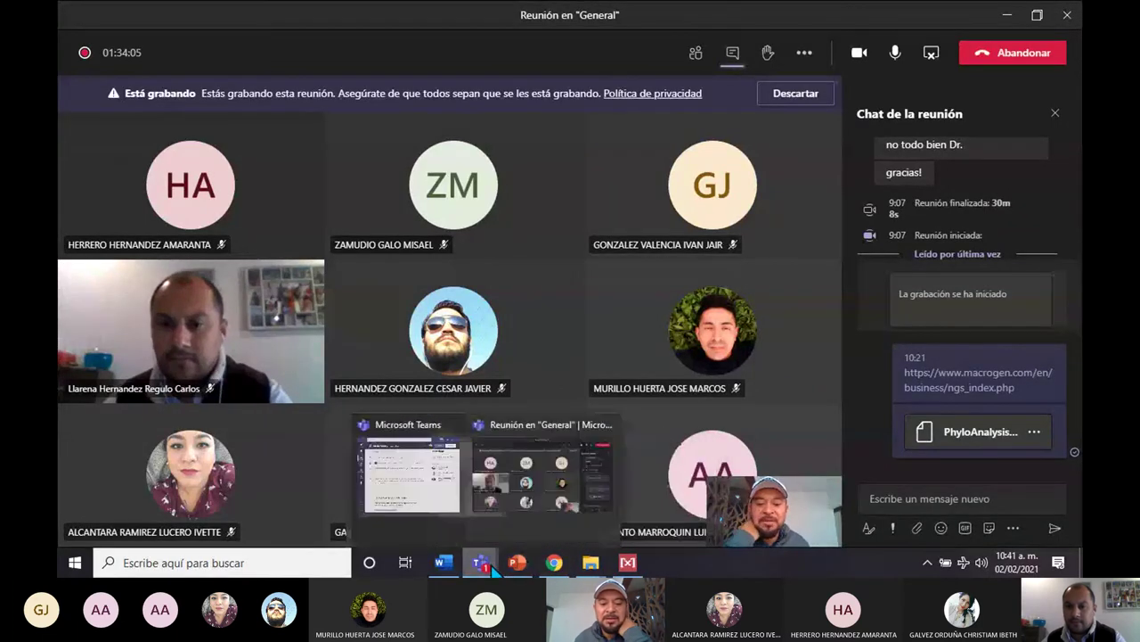
left_click(507, 496)
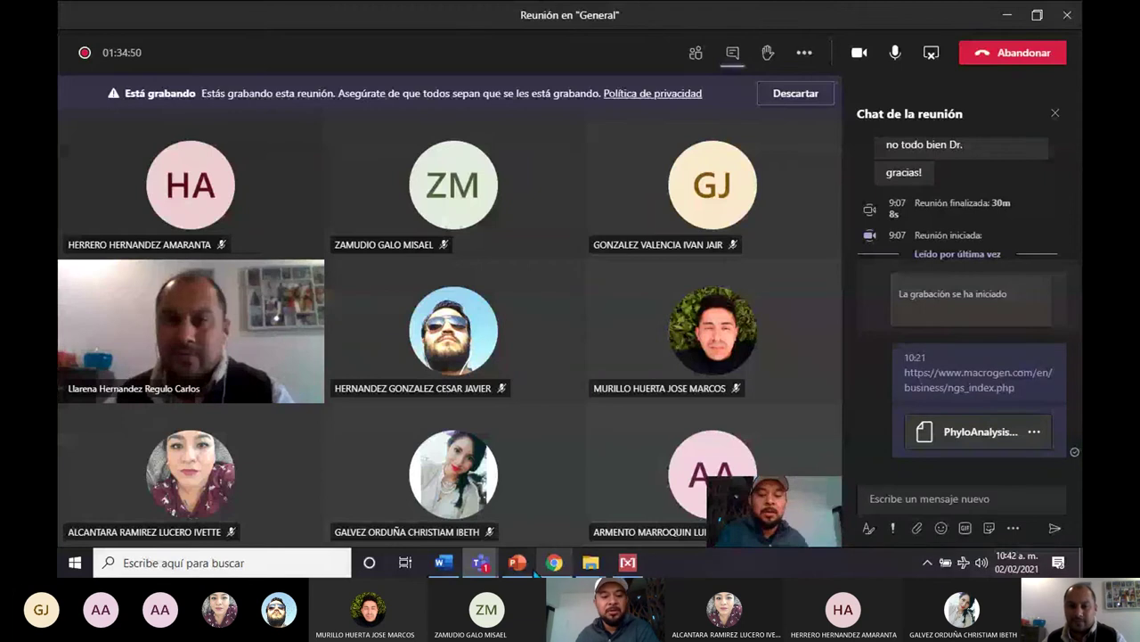
Step: Switch to PowerPoint and present slide 5, revealing the deer photos on the vegetation map of Mexico
left_click(534, 570)
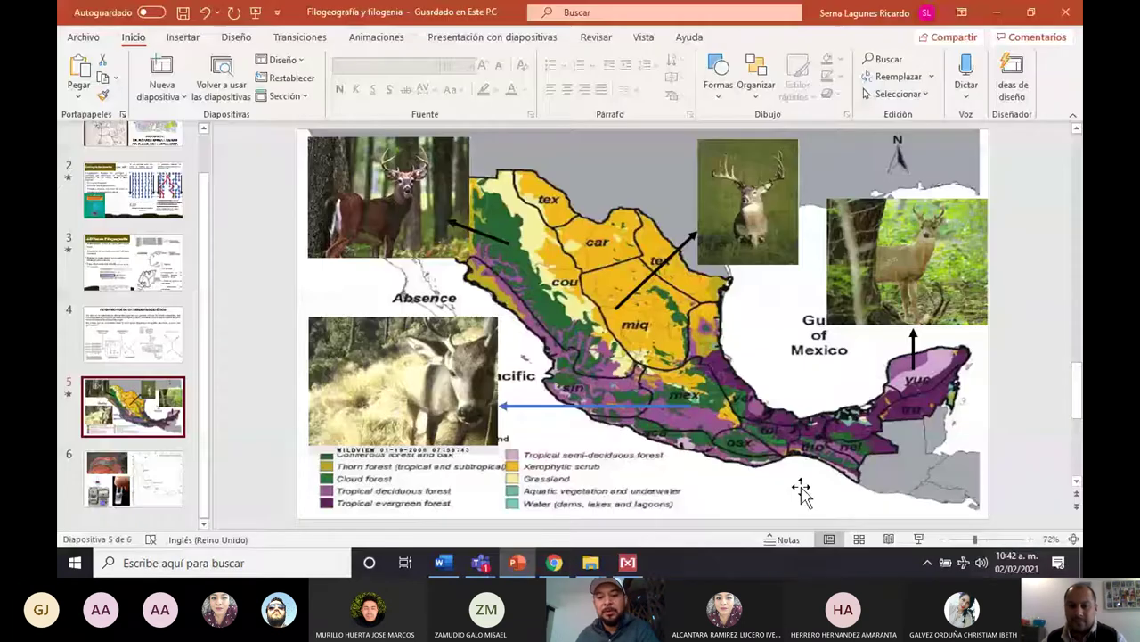
left_click(919, 539)
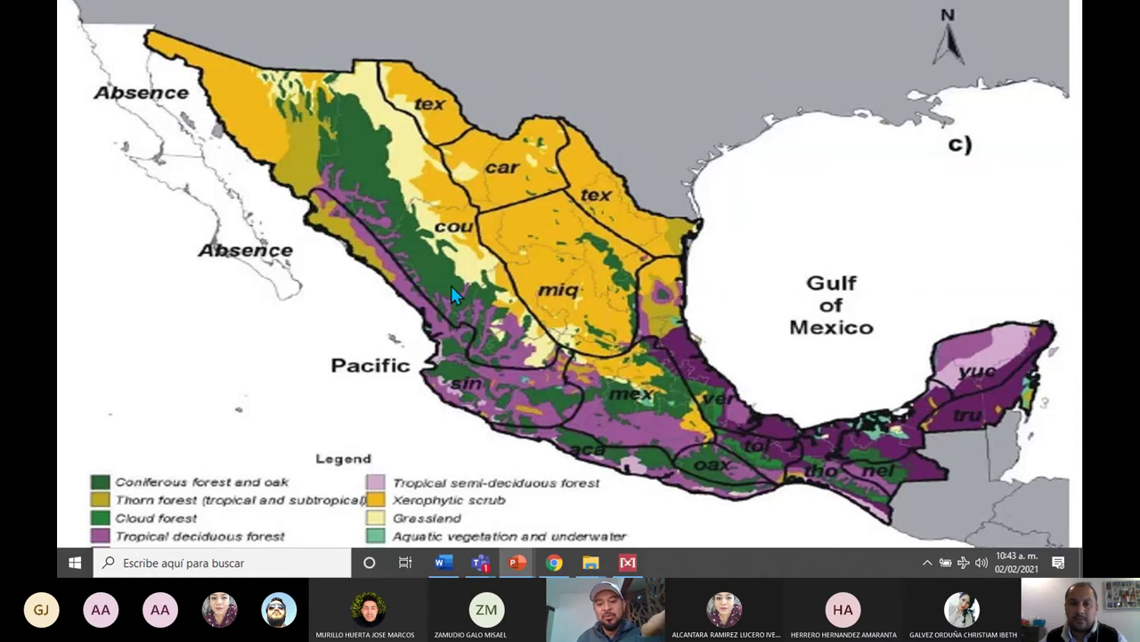
left_click(595, 396)
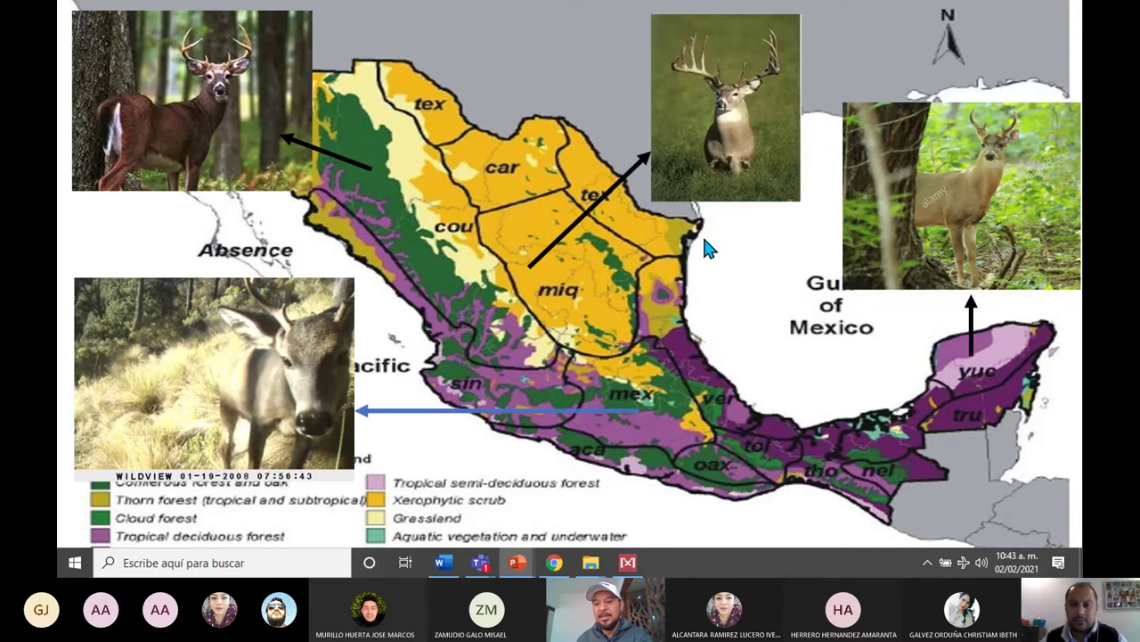
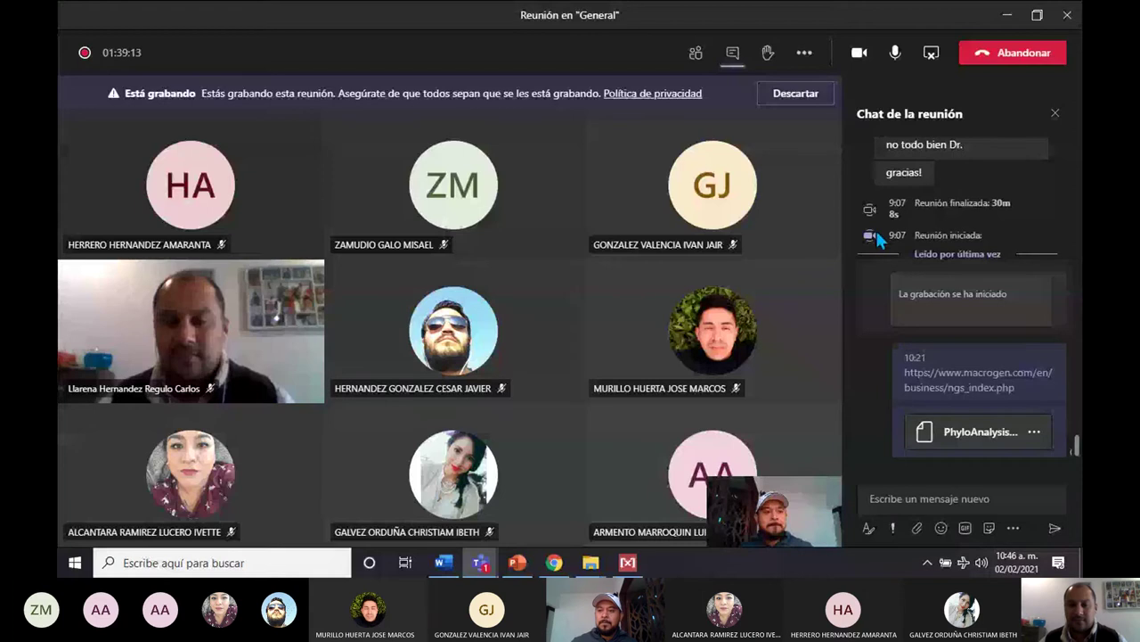
Step: Return to the MEGA main window and try to start another Maximum Likelihood tree analysis while the bootstrap run is active
left_click(1037, 16)
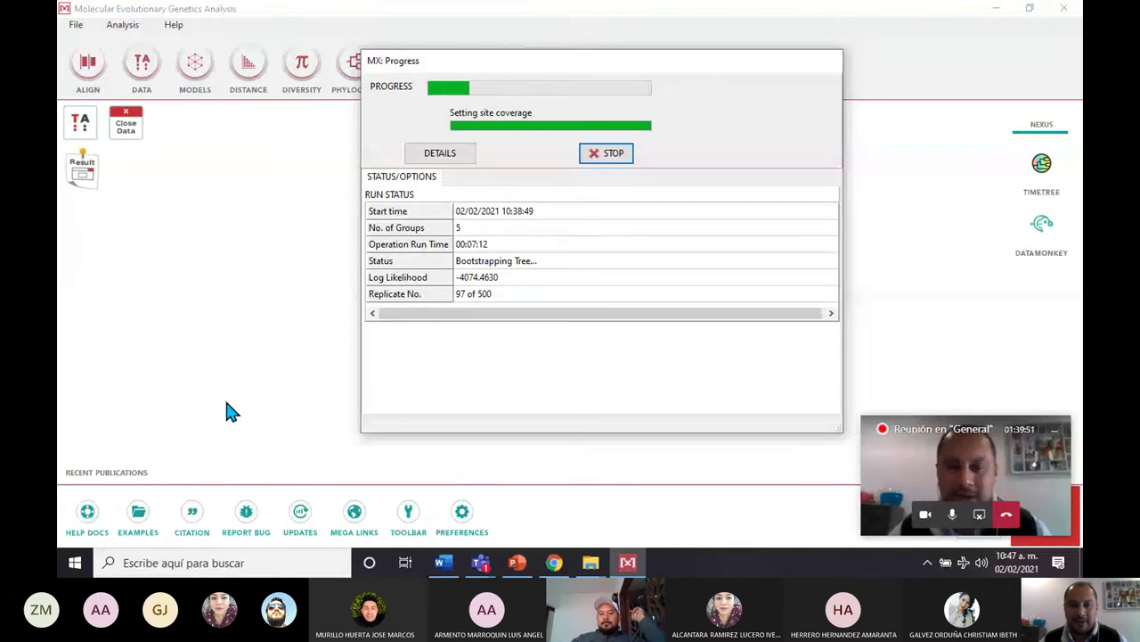
left_click(225, 397)
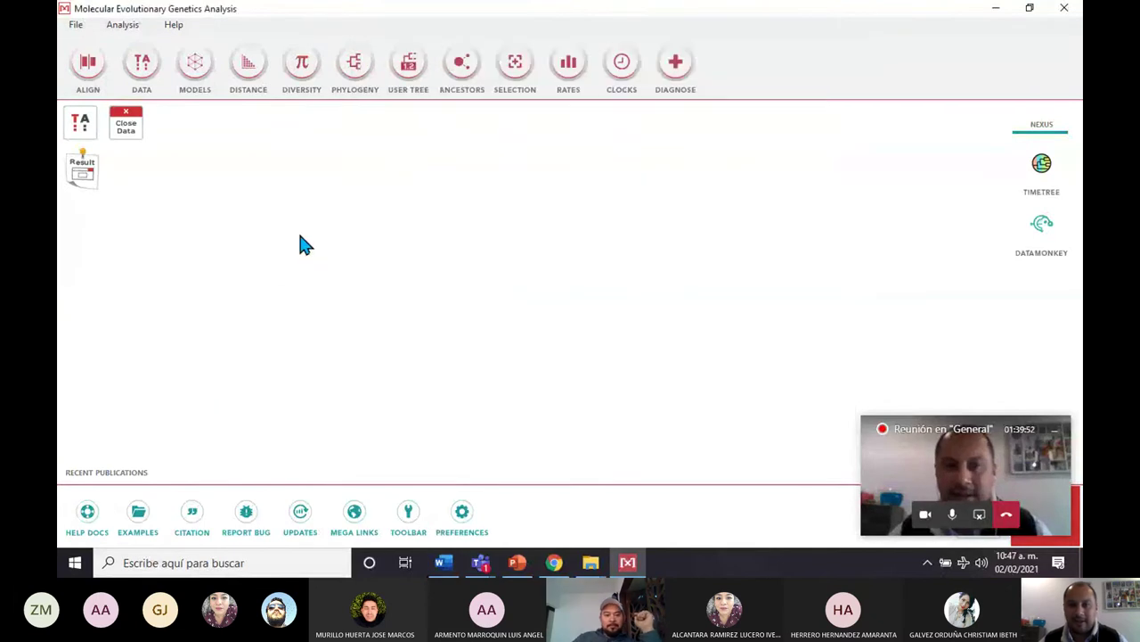
left_click(356, 68)
left_click(362, 95)
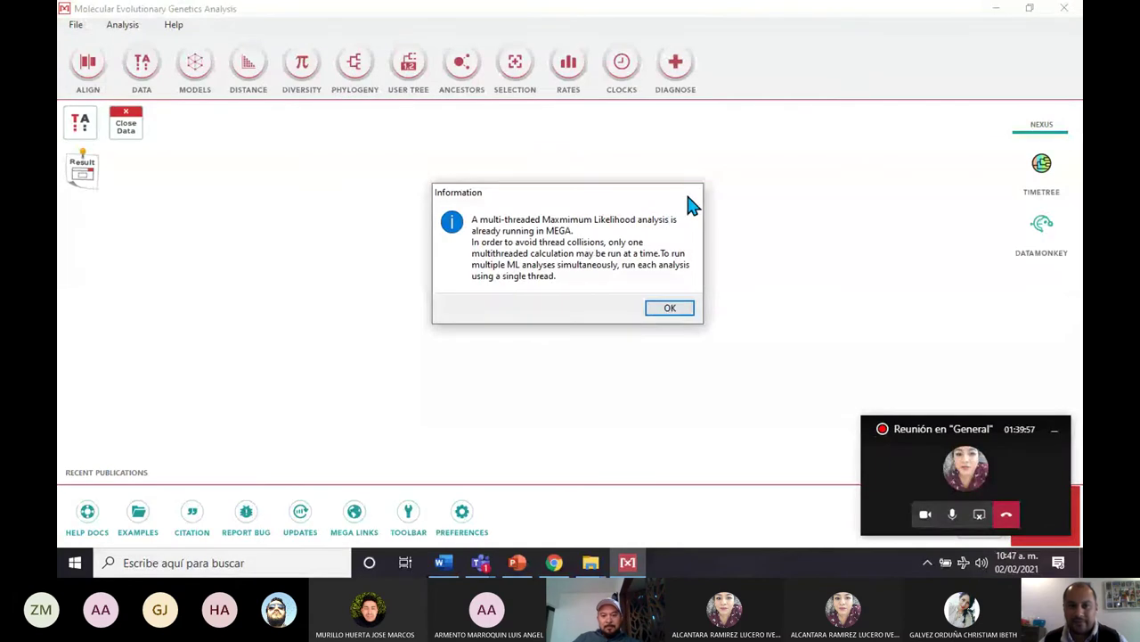
left_click(690, 193)
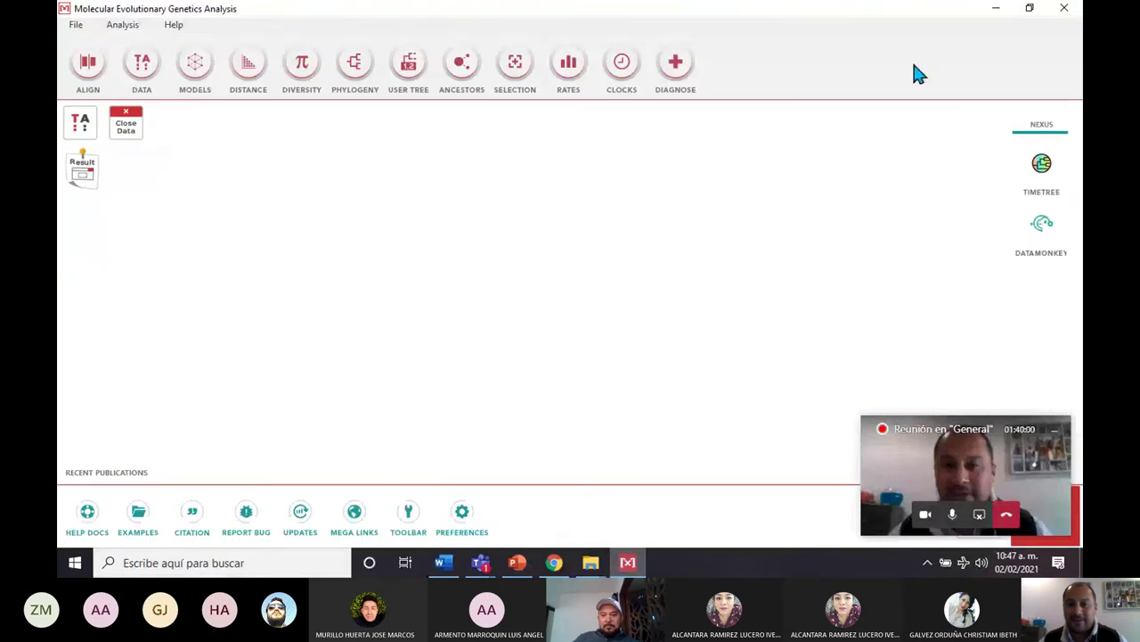
left_click(1029, 7)
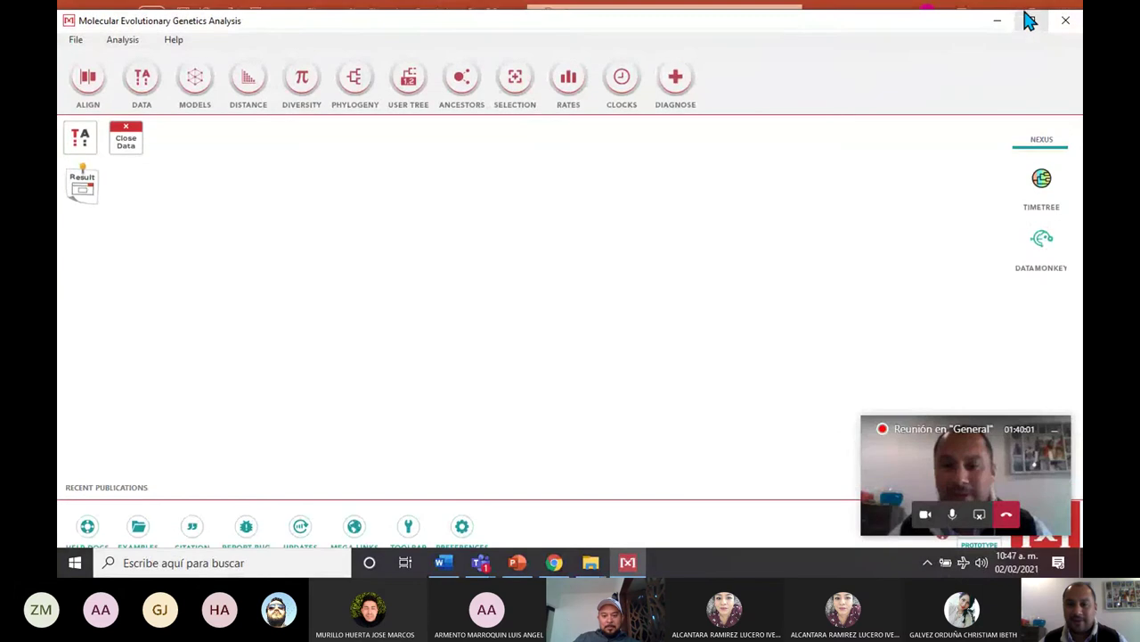
left_click(1030, 22)
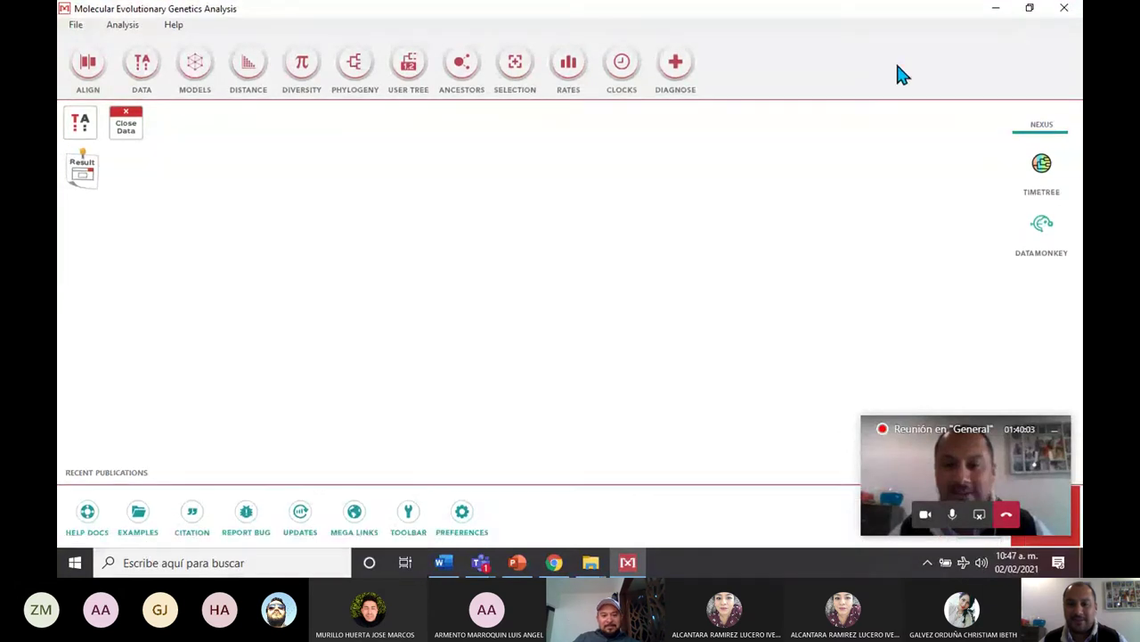
left_click(363, 89)
left_click(377, 96)
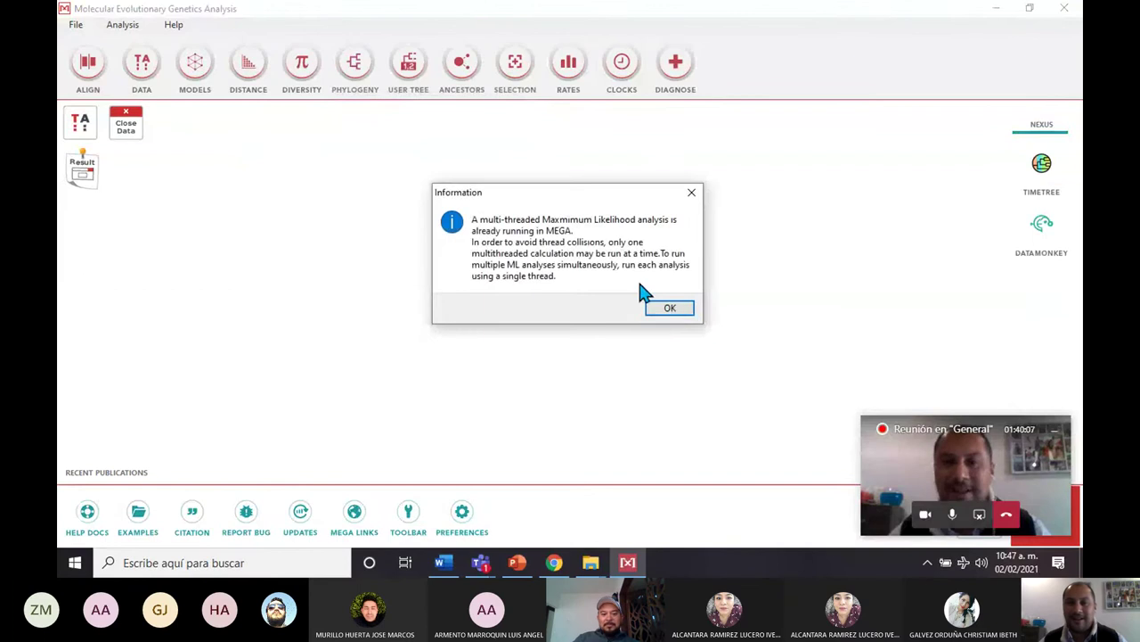
left_click(691, 194)
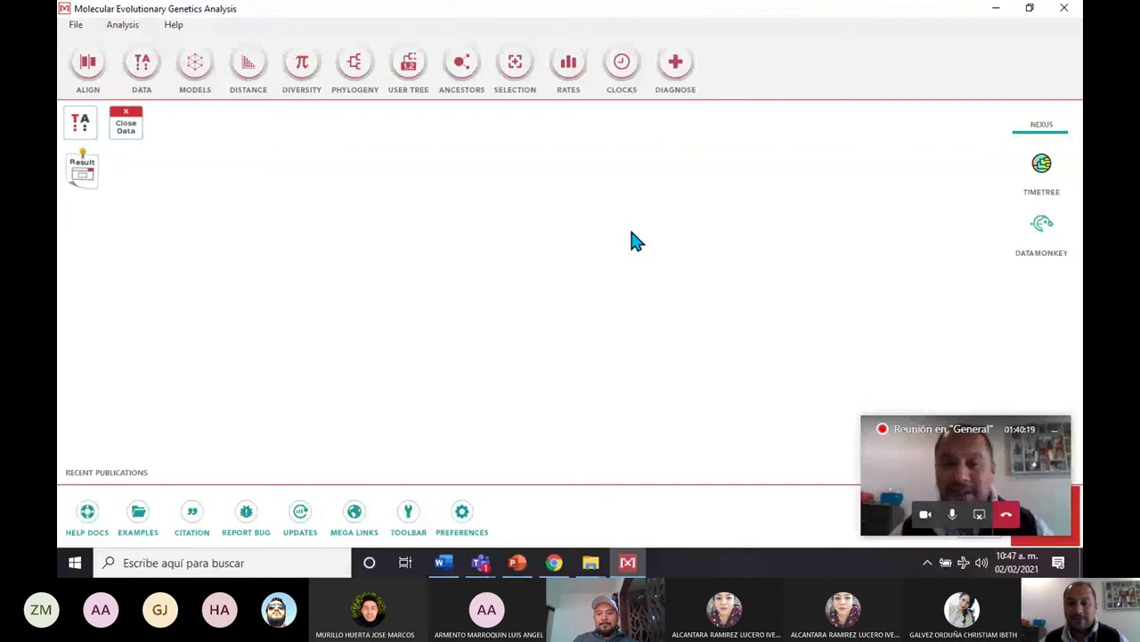
Step: Minimize MEGA and PowerPoint, bring back the MEGA progress window, and stop the running bootstrap analysis
left_click(993, 11)
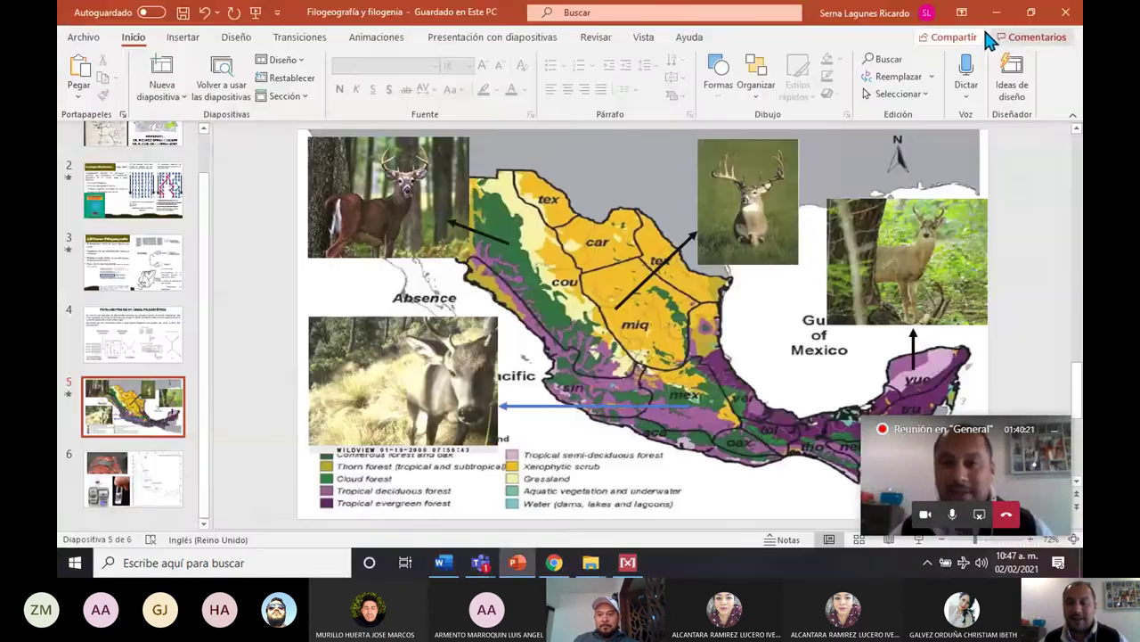
left_click(996, 13)
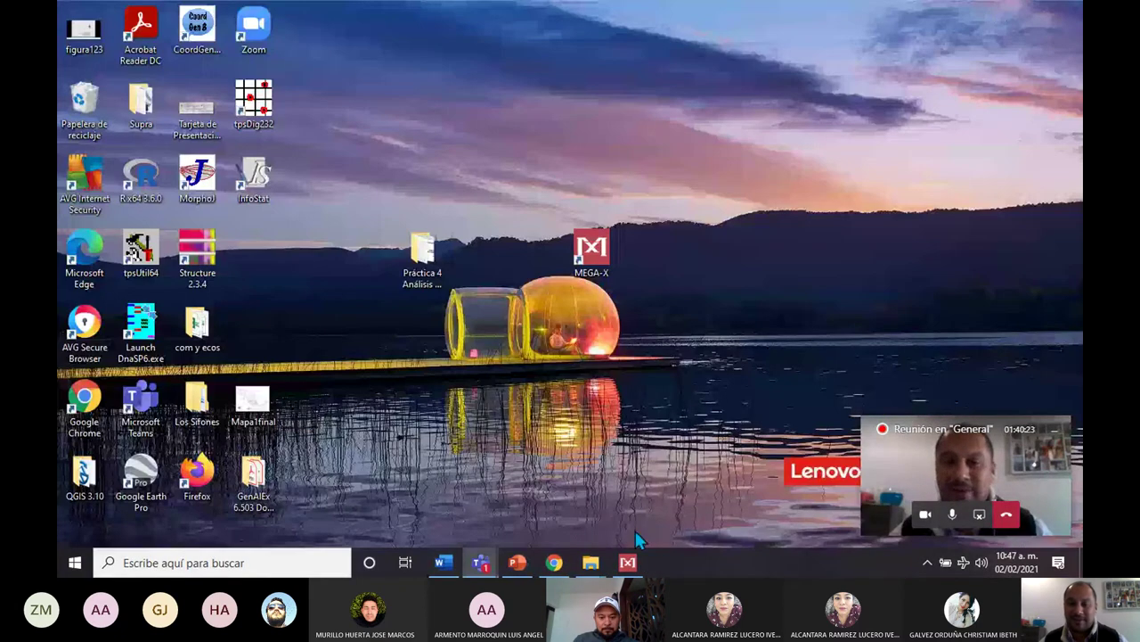
left_click(629, 562)
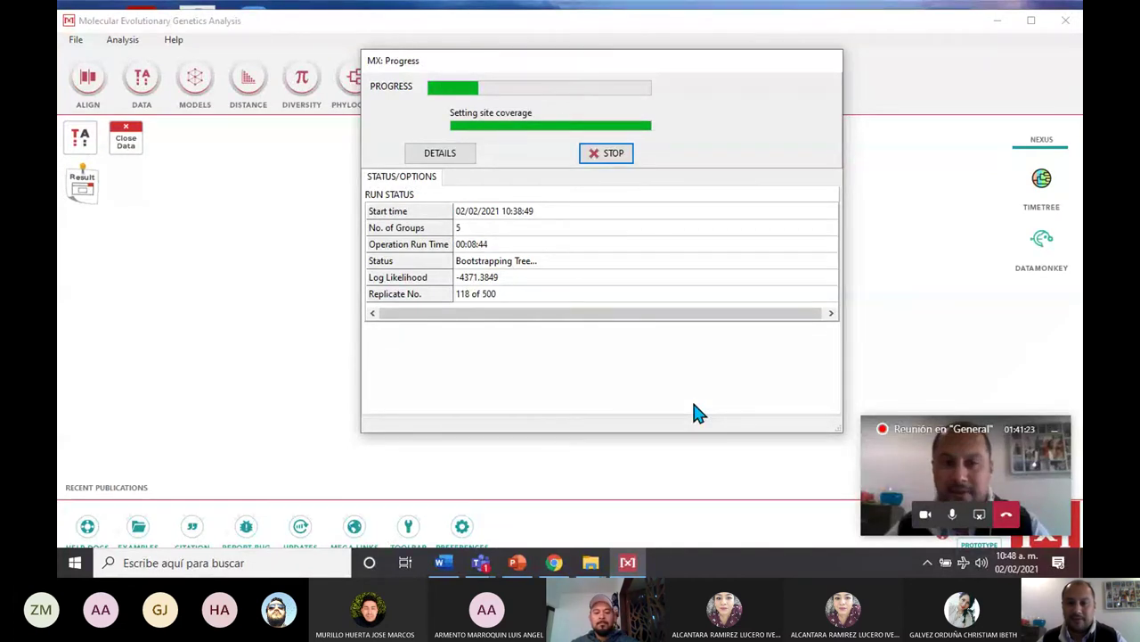
left_click(613, 161)
left_click(618, 281)
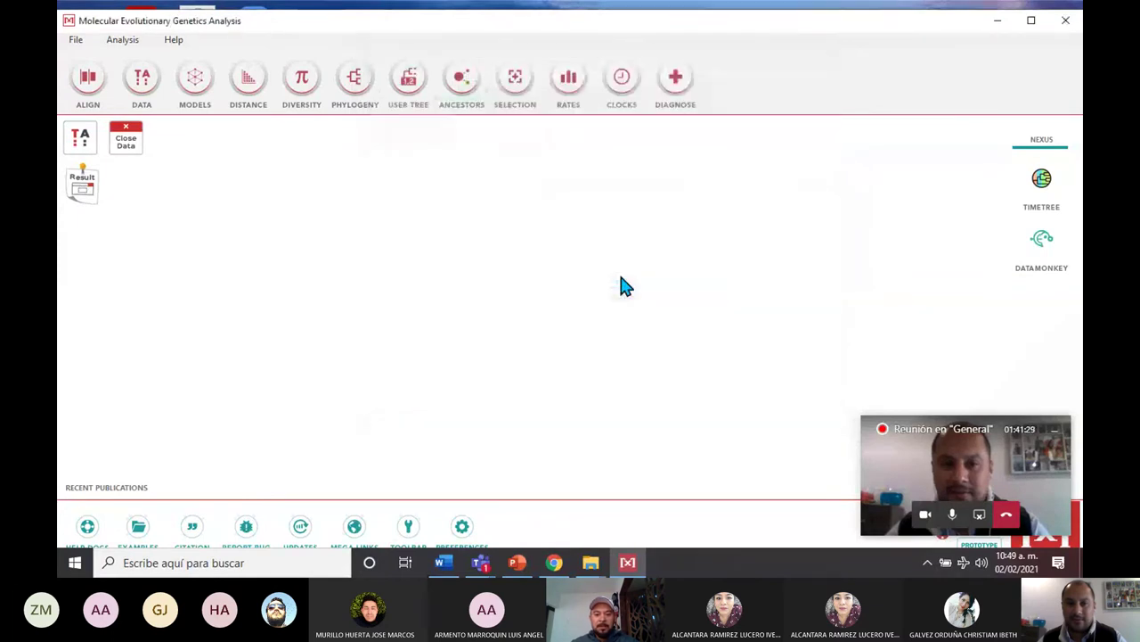
Step: Try to start a new Maximum Likelihood tree right after stopping the run, and dismiss the information message
left_click(354, 89)
left_click(373, 111)
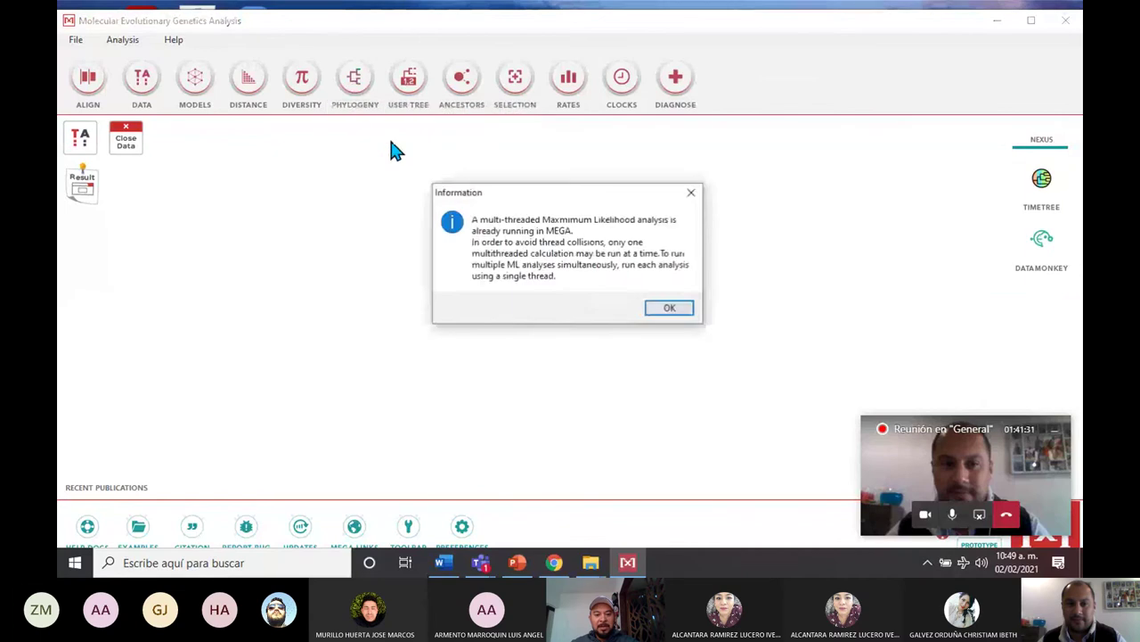
left_click(667, 290)
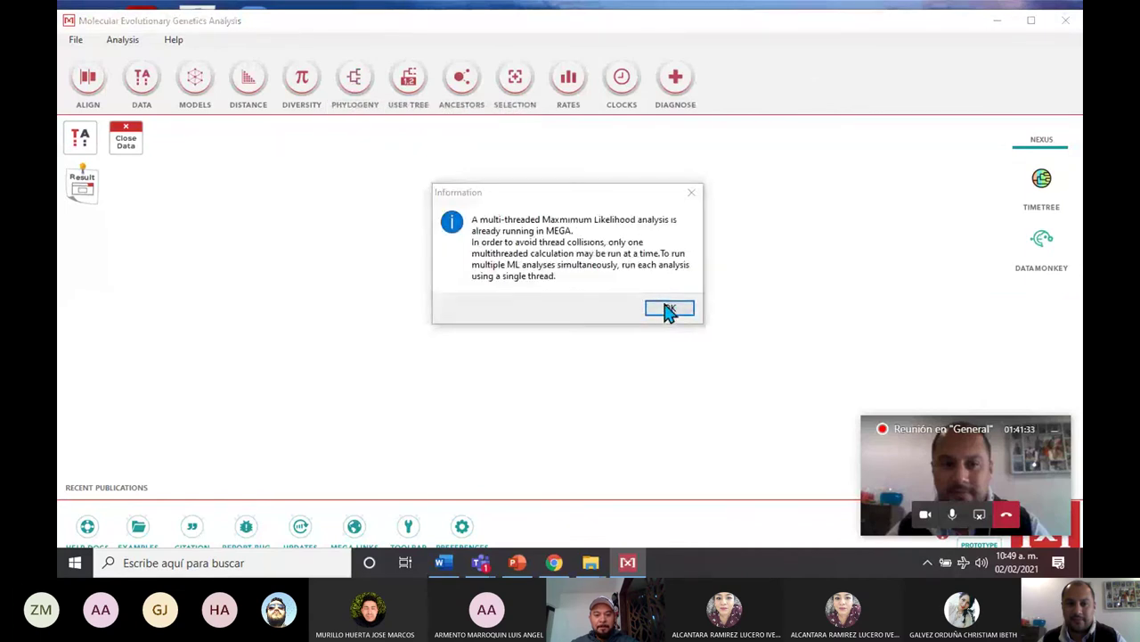
left_click(669, 307)
Step: Maximize the Tree Explorer window and enlarge the tree area by shrinking the caption pane
left_click_drag(620, 121, 560, 27)
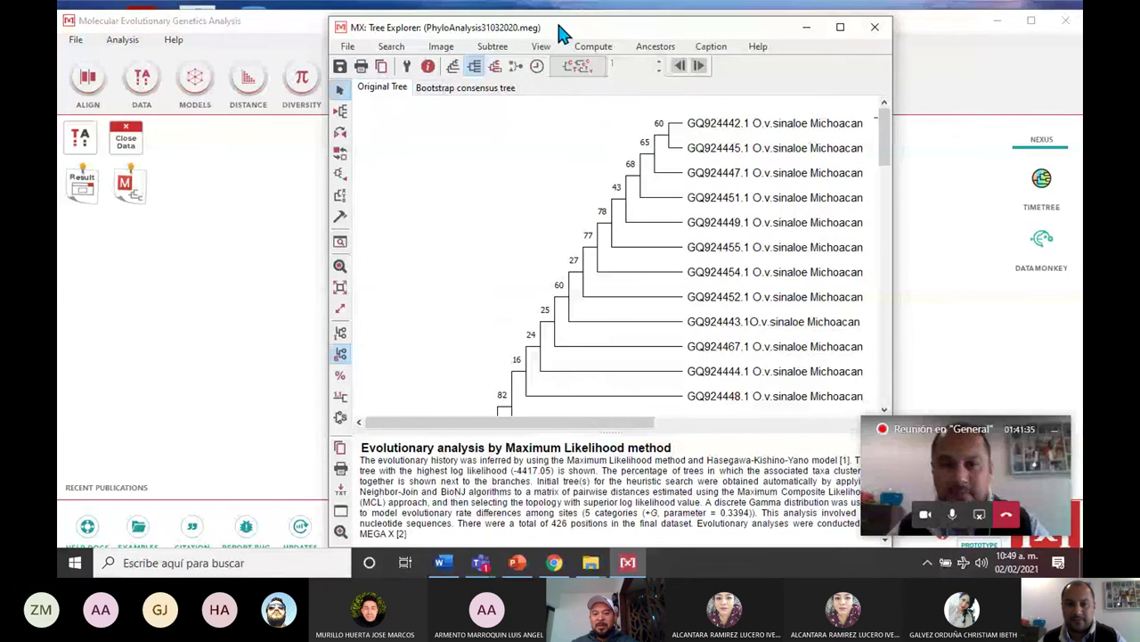
left_click(840, 29)
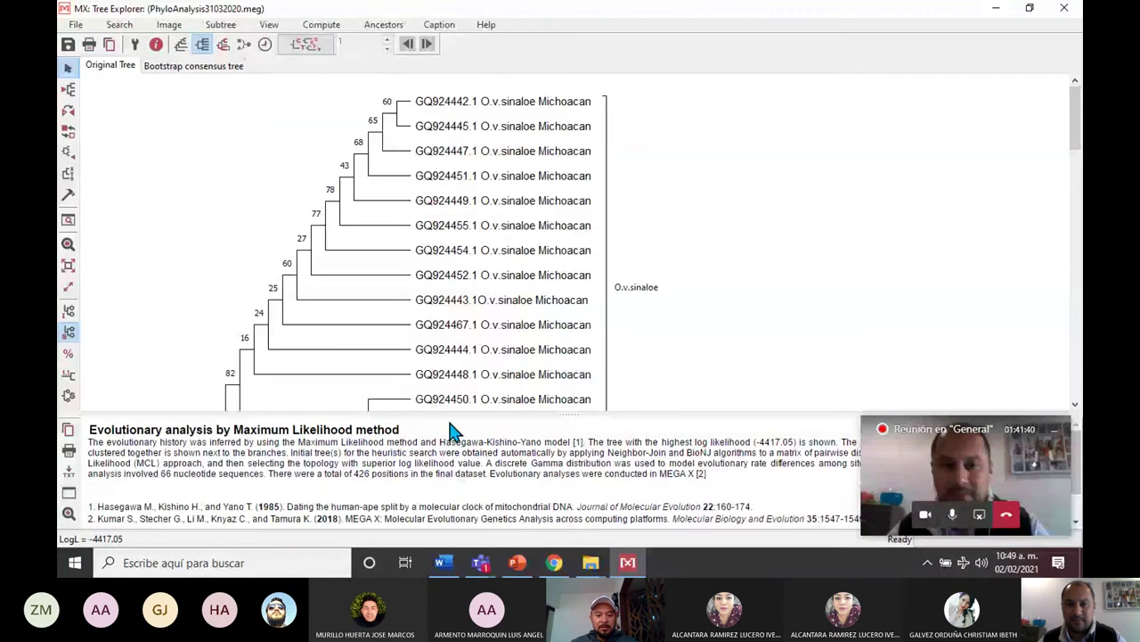
left_click_drag(459, 415, 461, 504)
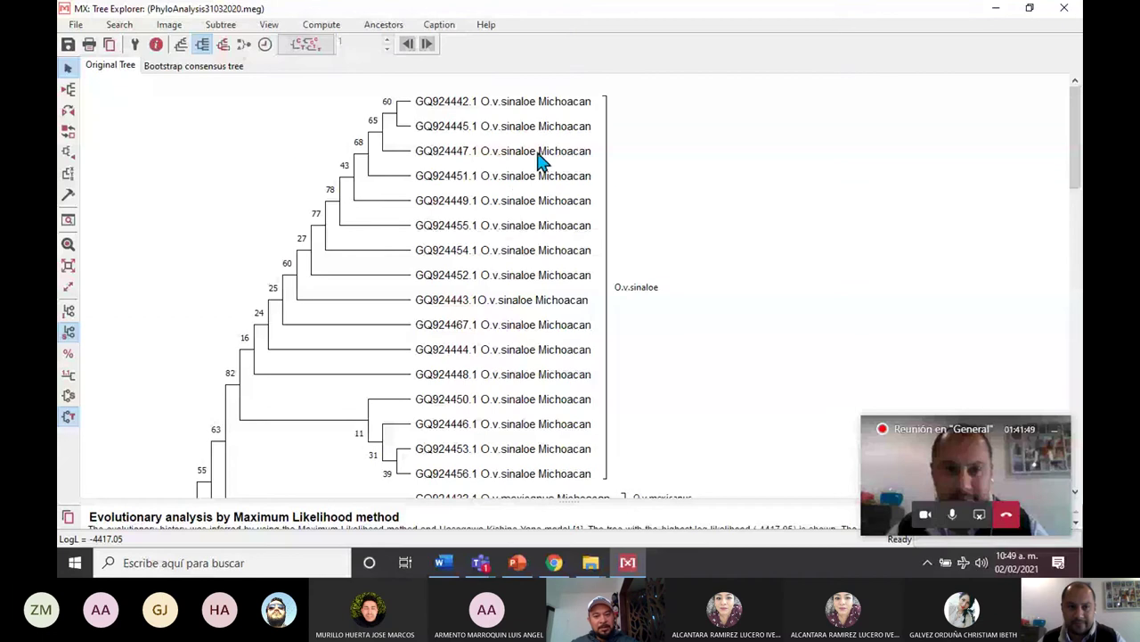
Step: Examine the original tree's clades and bootstrap values from the O.v.sinaloe sequences down to the outgroup
left_click_drag(1077, 175, 1077, 191)
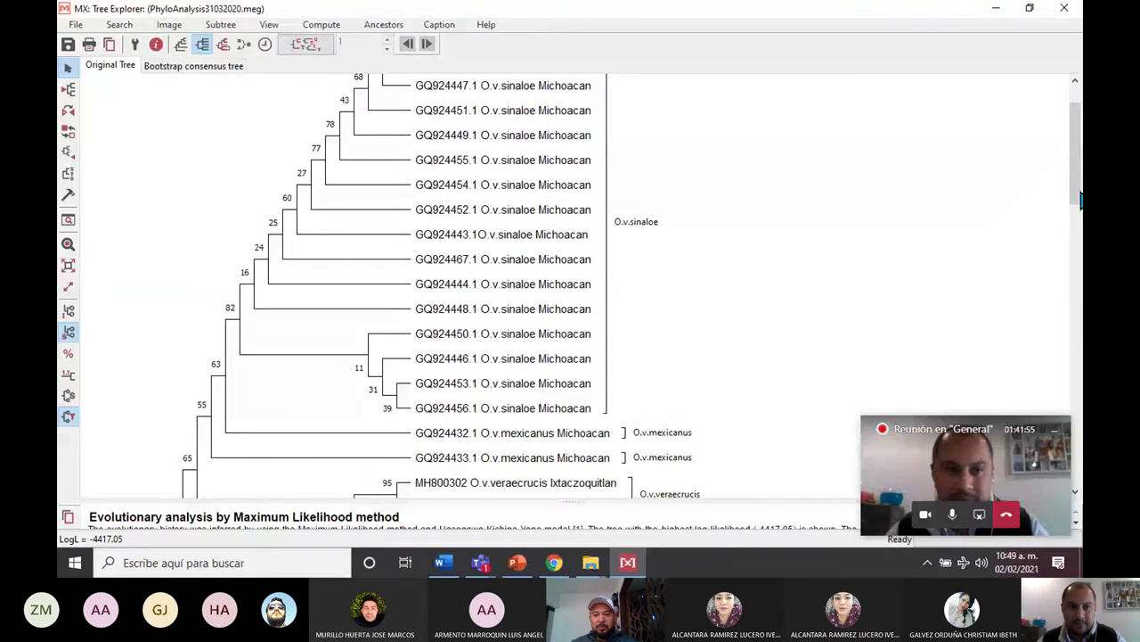
left_click_drag(1080, 201, 1081, 252)
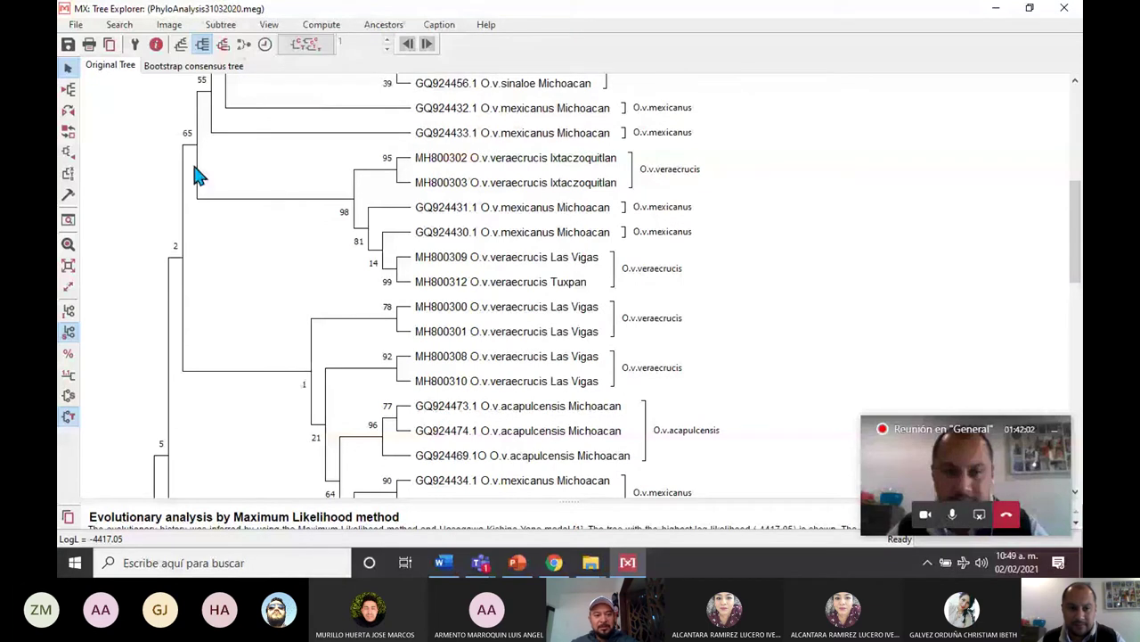
left_click_drag(1080, 279, 1080, 481)
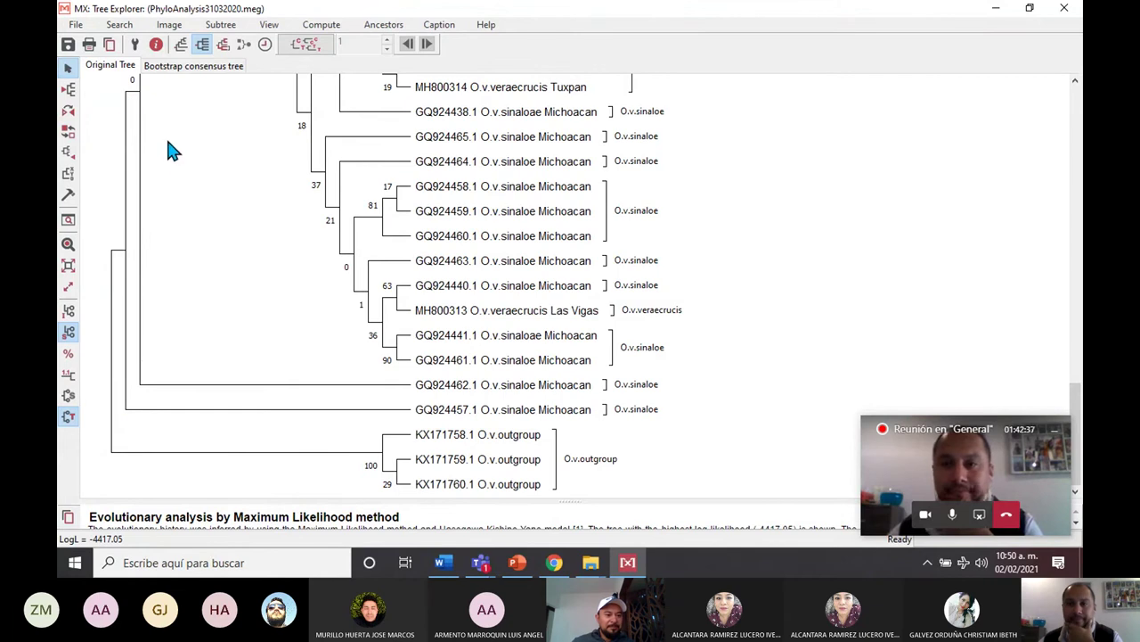
Step: Examine the original tree's branches upward from the outgroup to the O.v.veraecrucis and O.v.acapulcensis groups
scroll(176, 155, "up", 1)
scroll(178, 171, "up", 1)
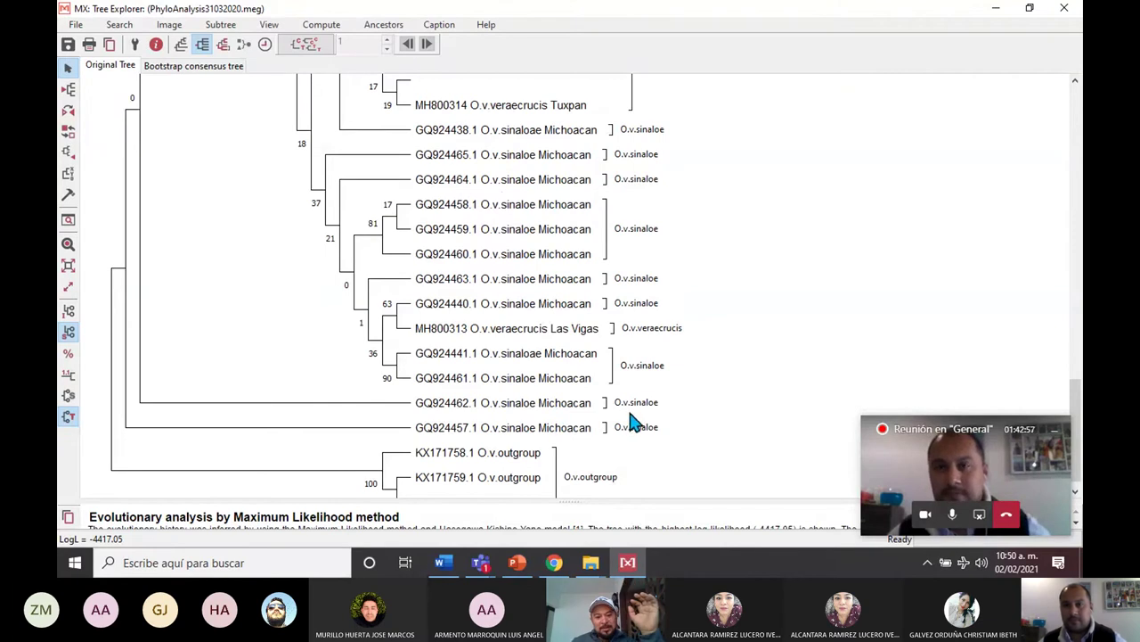
scroll(545, 419, "up", 2)
scroll(546, 419, "up", 3)
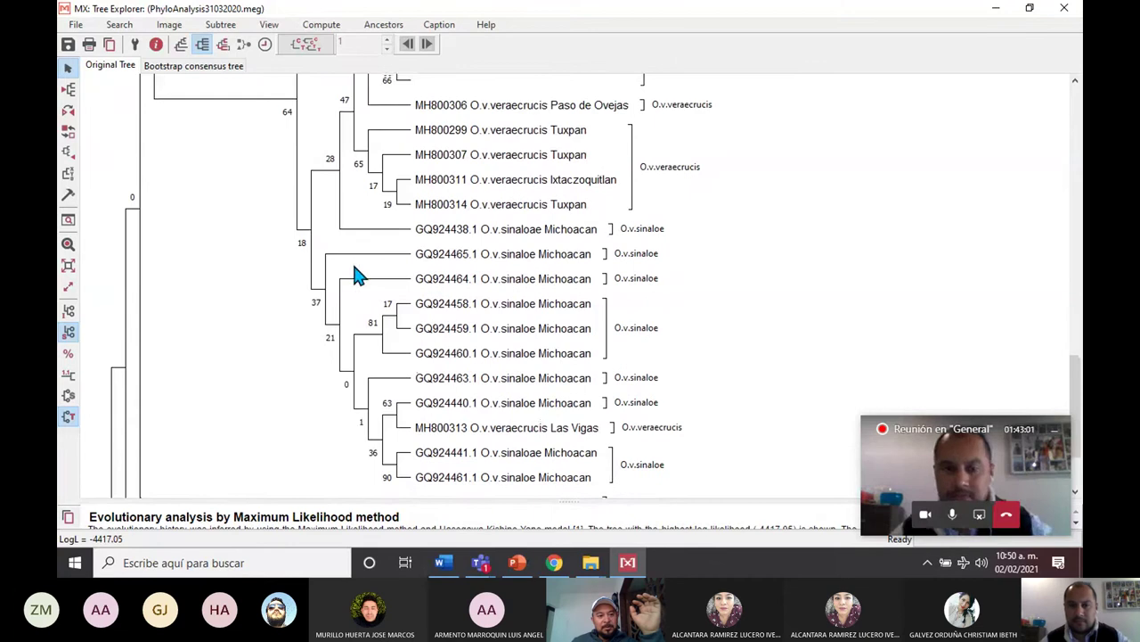
scroll(361, 295, "up", 2)
scroll(116, 229, "up", 4)
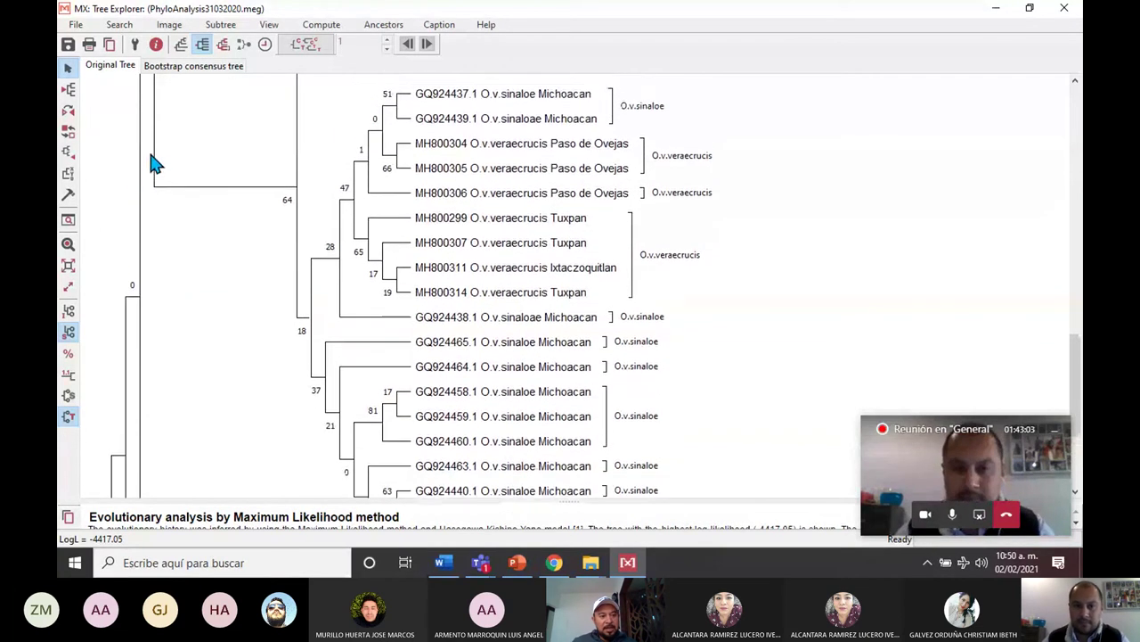
scroll(146, 100, "up", 2)
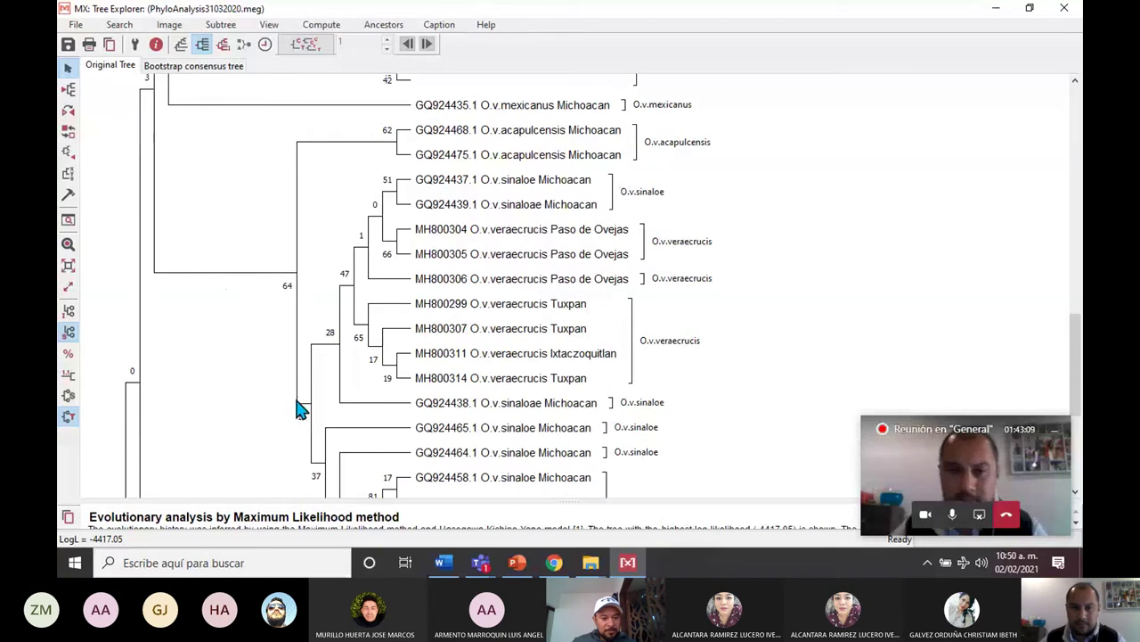
Step: Trace the original tree's O.v.sinaloe sequences down to O.v.veraecrucis Las Vigas and back up to the Paso de Ovejas group
scroll(320, 478, "down", 4)
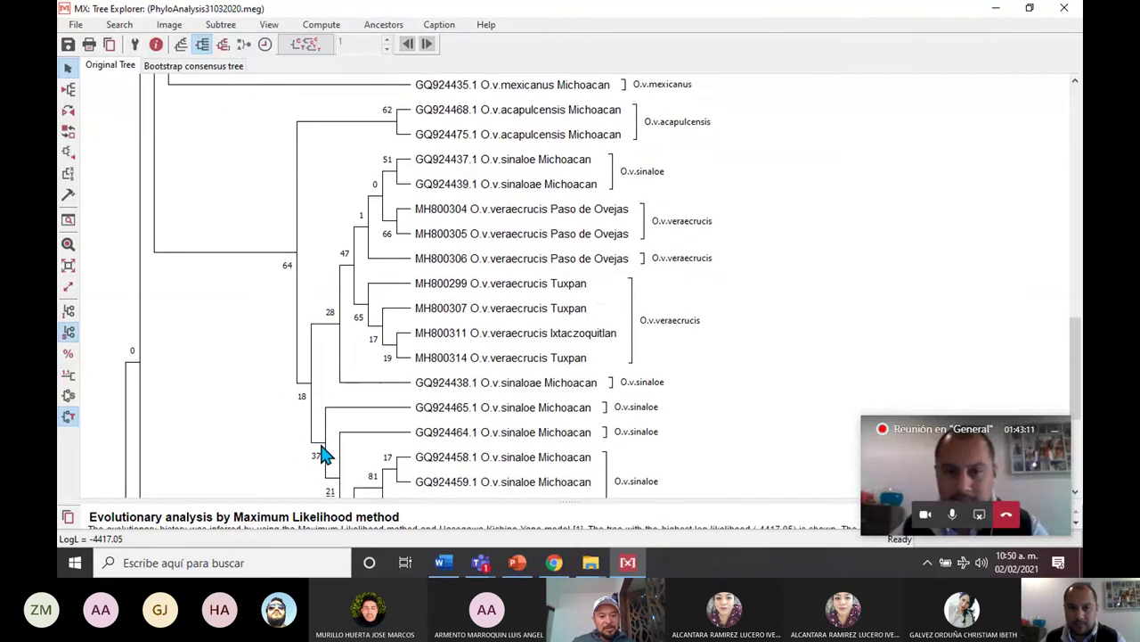
scroll(318, 437, "down", 3)
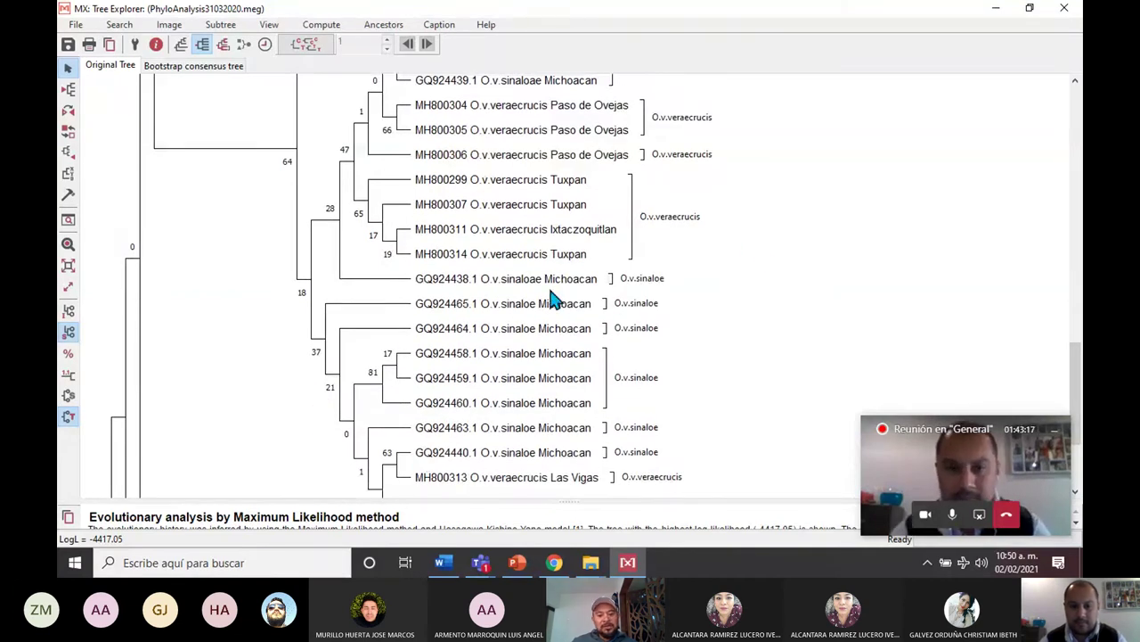
scroll(570, 317, "down", 4)
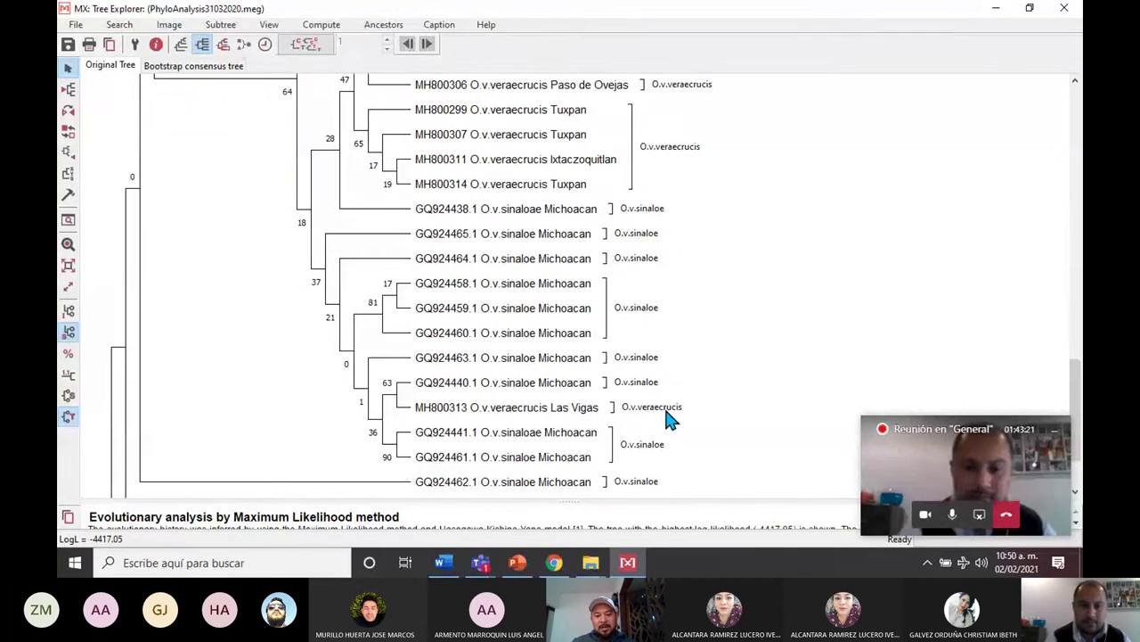
scroll(657, 246, "up", 1)
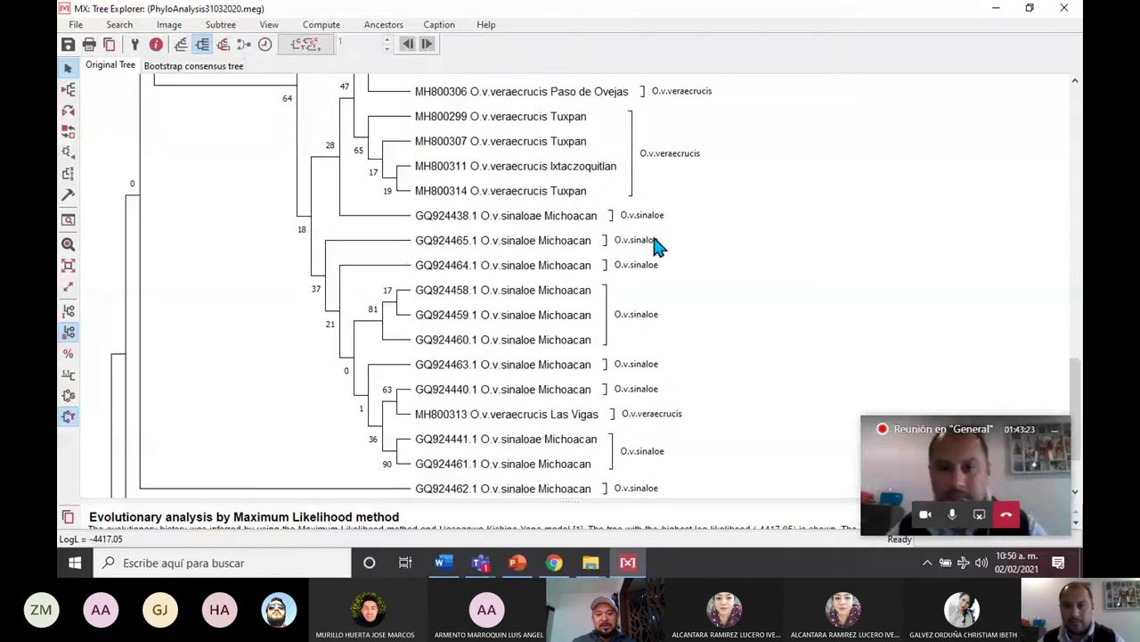
scroll(695, 159, "up", 3)
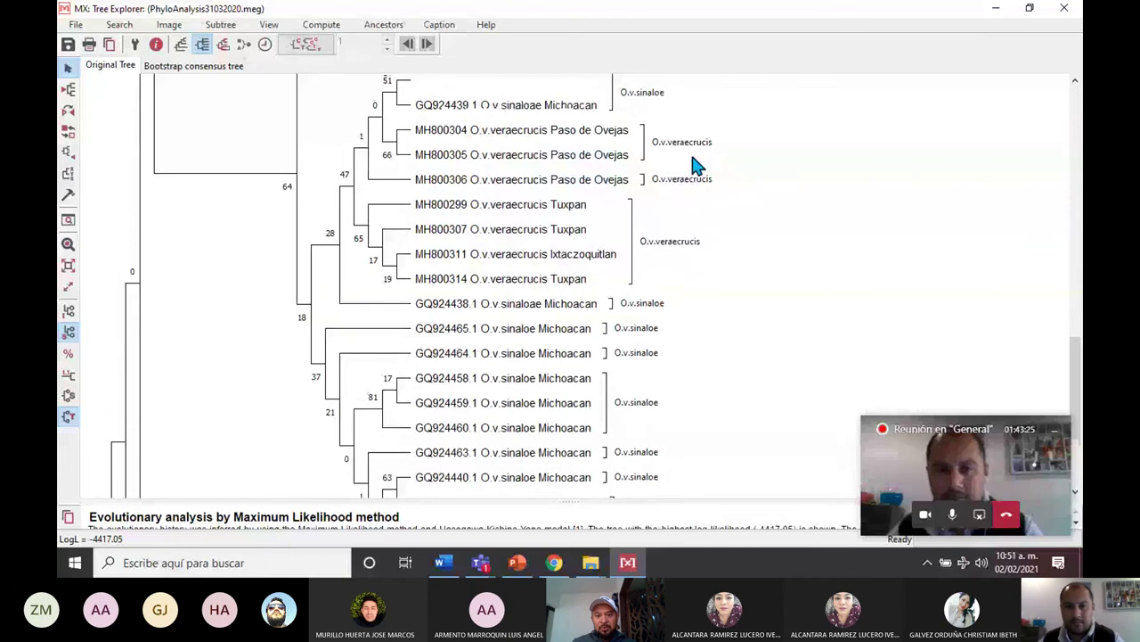
scroll(694, 170, "up", 3)
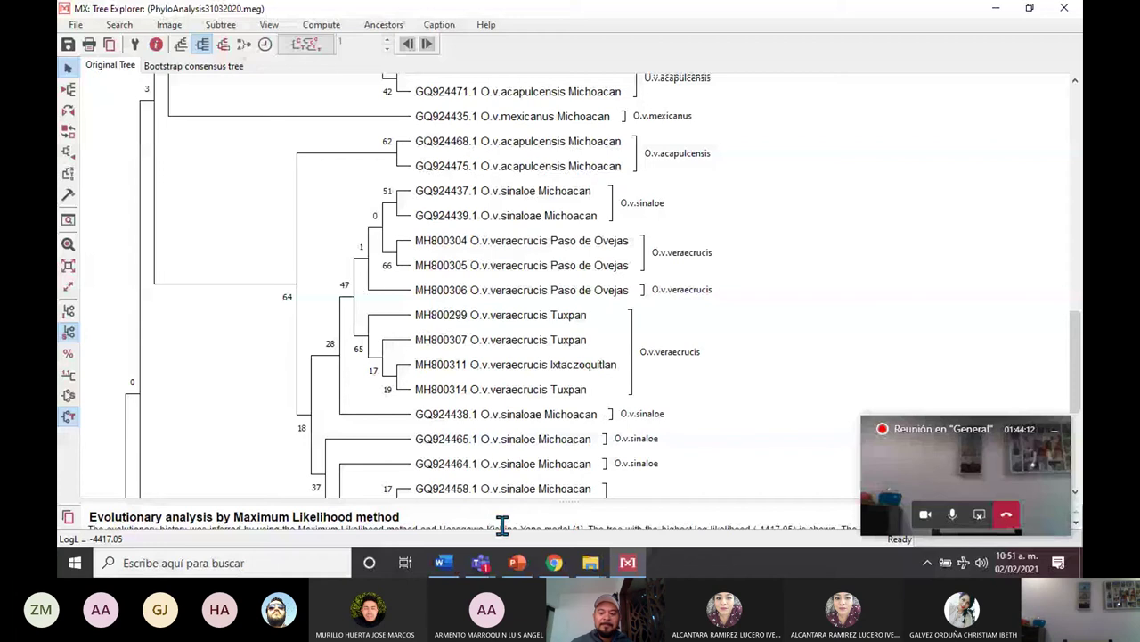
Step: Check the O.v.veraecrucis localities against the deer subspecies map on slide 5 in PowerPoint, and return to the MEGA tree
mouse_move(522, 549)
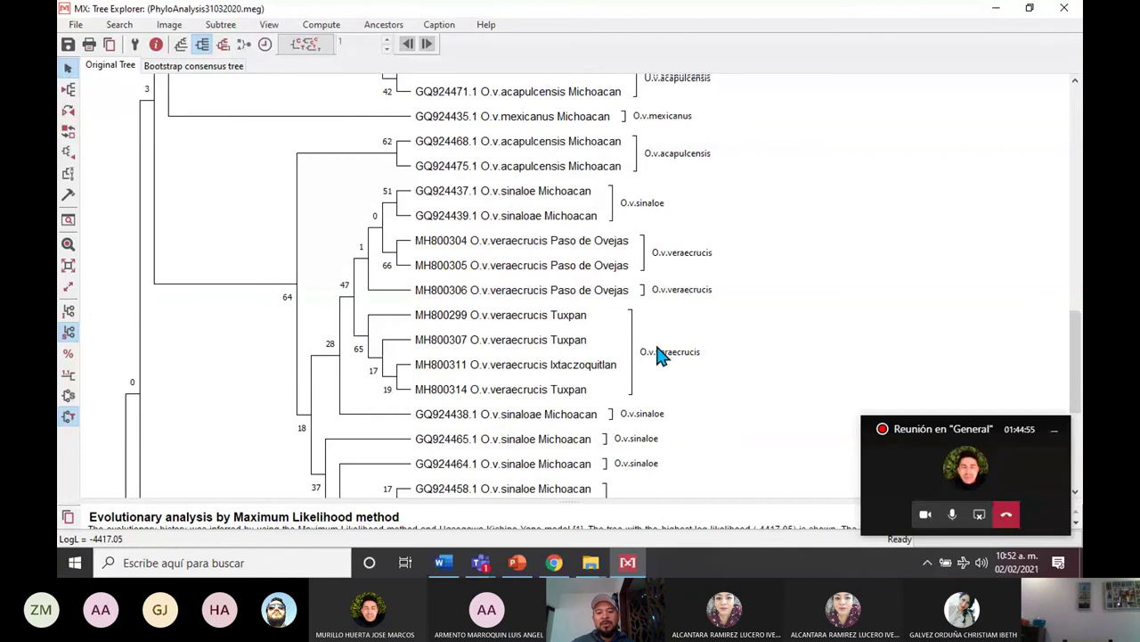
scroll(656, 351, "down", 2)
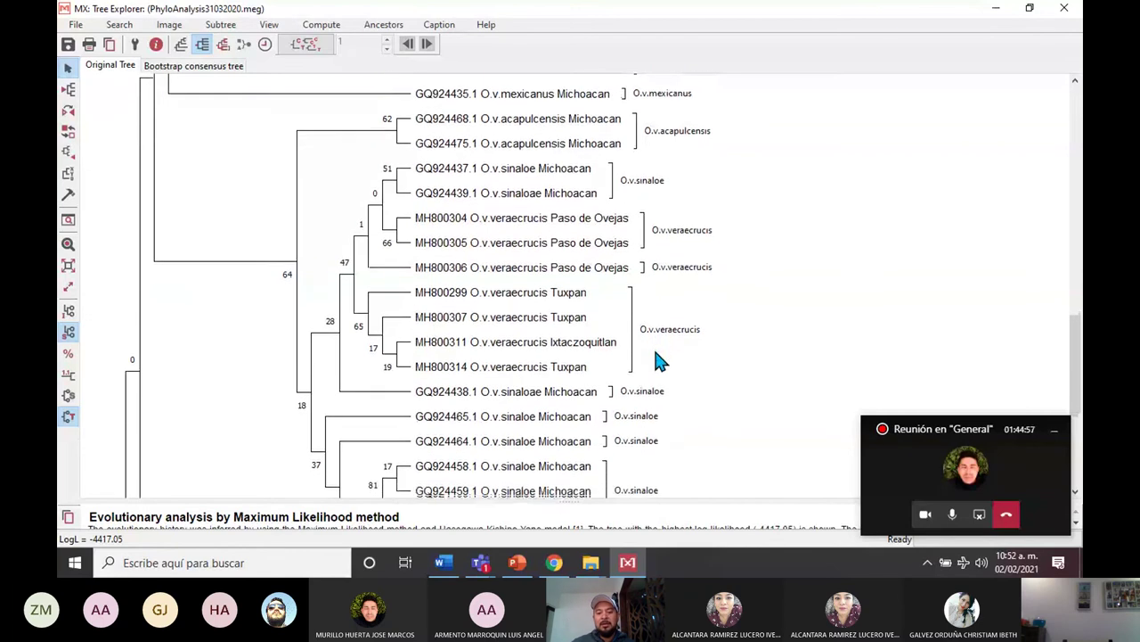
scroll(656, 359, "down", 1)
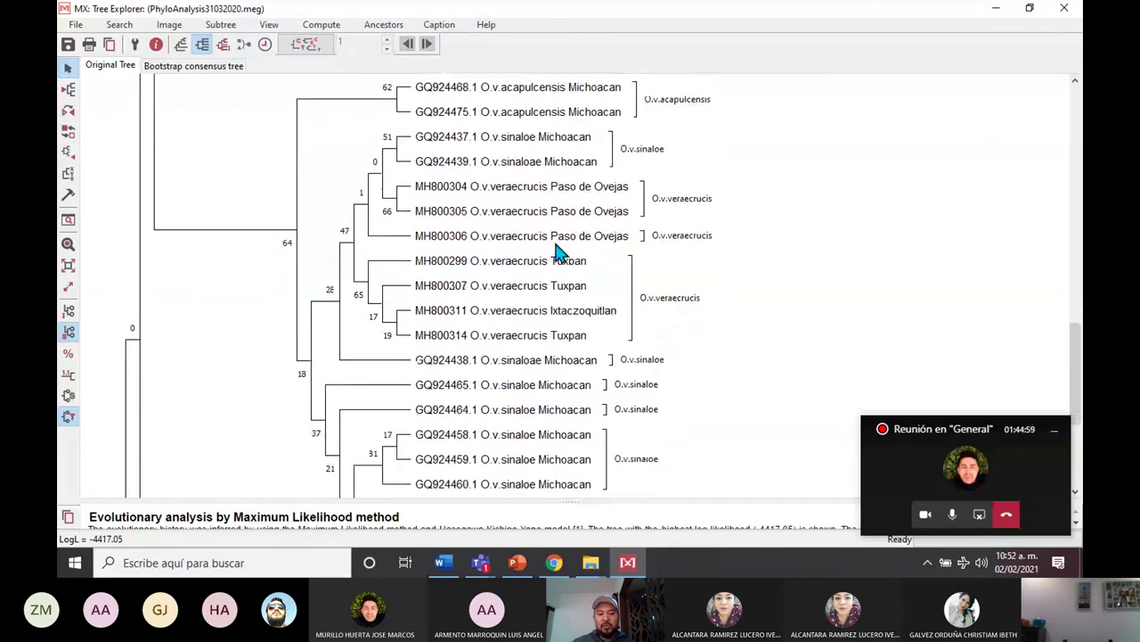
left_click(519, 562)
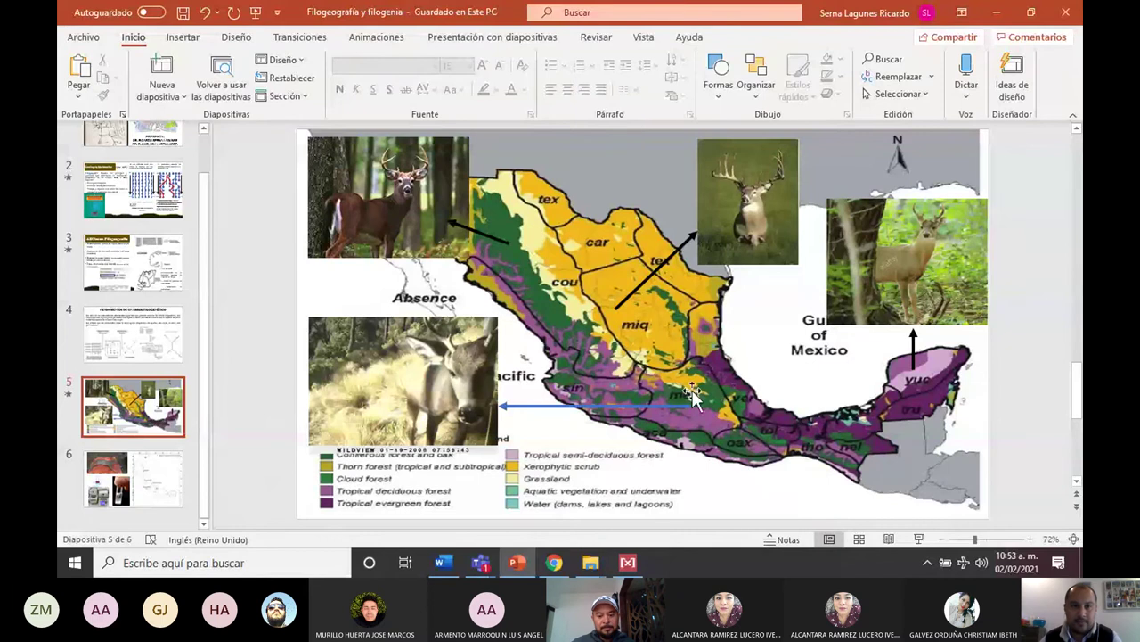
left_click(626, 564)
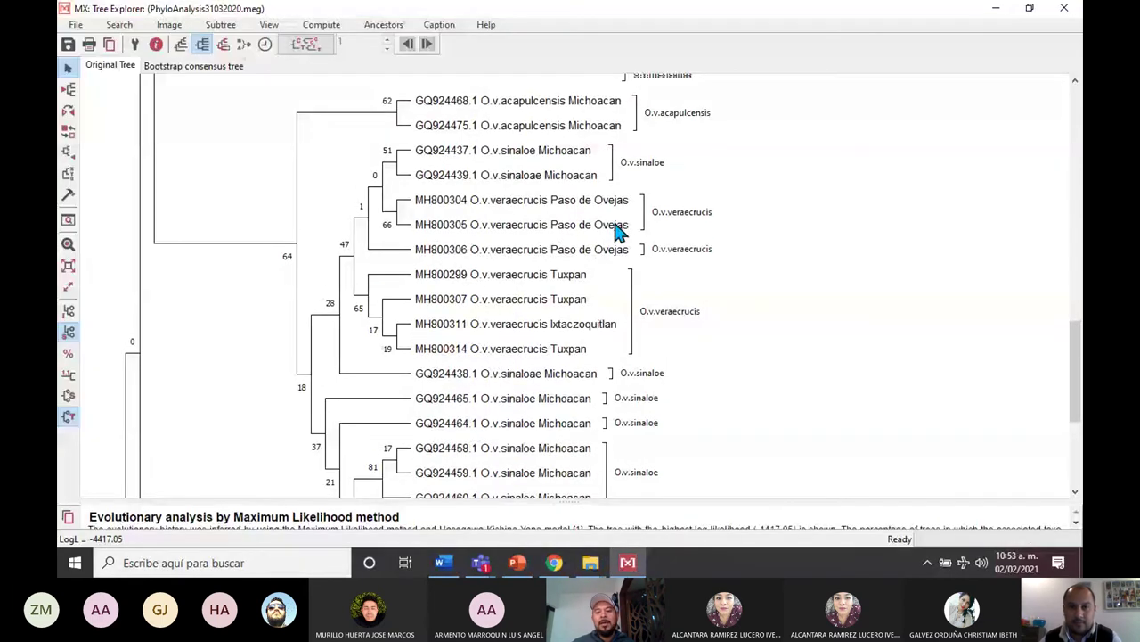
Step: Examine the upper half of the original tree, comparing the large O.v.sinaloe clade with the O.v.mexicanus and O.v.veraecrucis groups
scroll(619, 230, "up", 10)
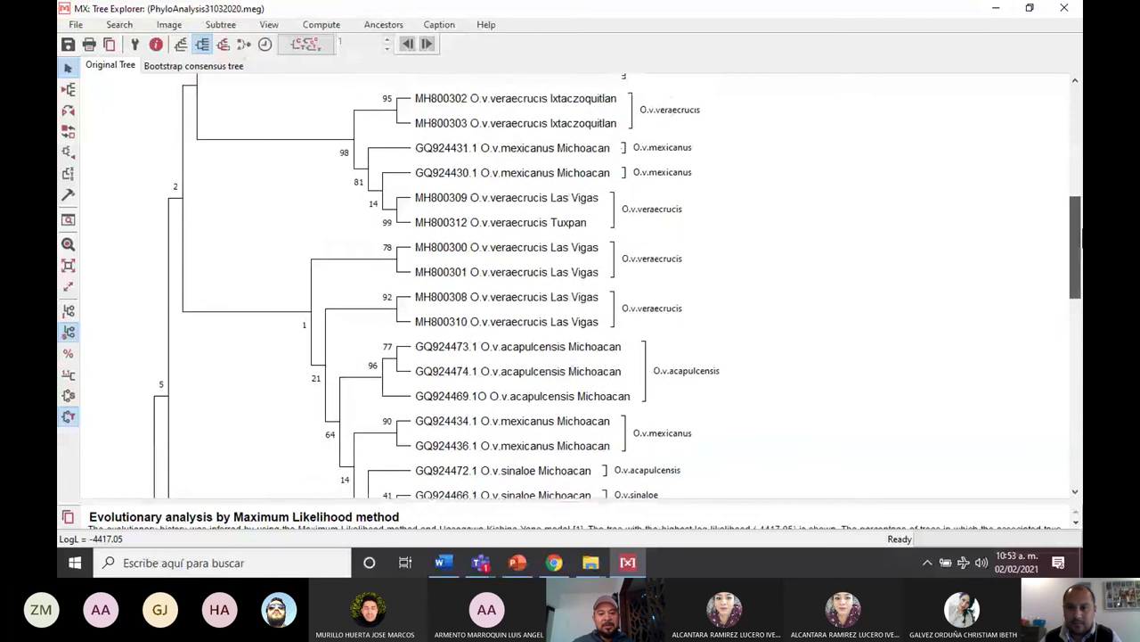
left_click_drag(1081, 233, 1081, 128)
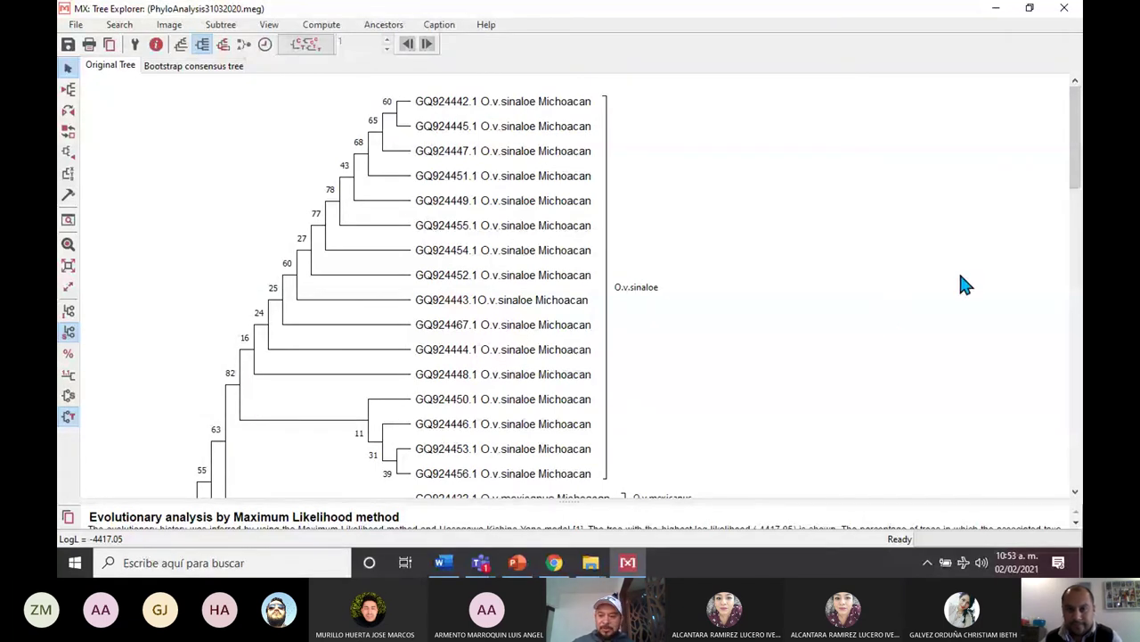
left_click_drag(1076, 170, 1077, 247)
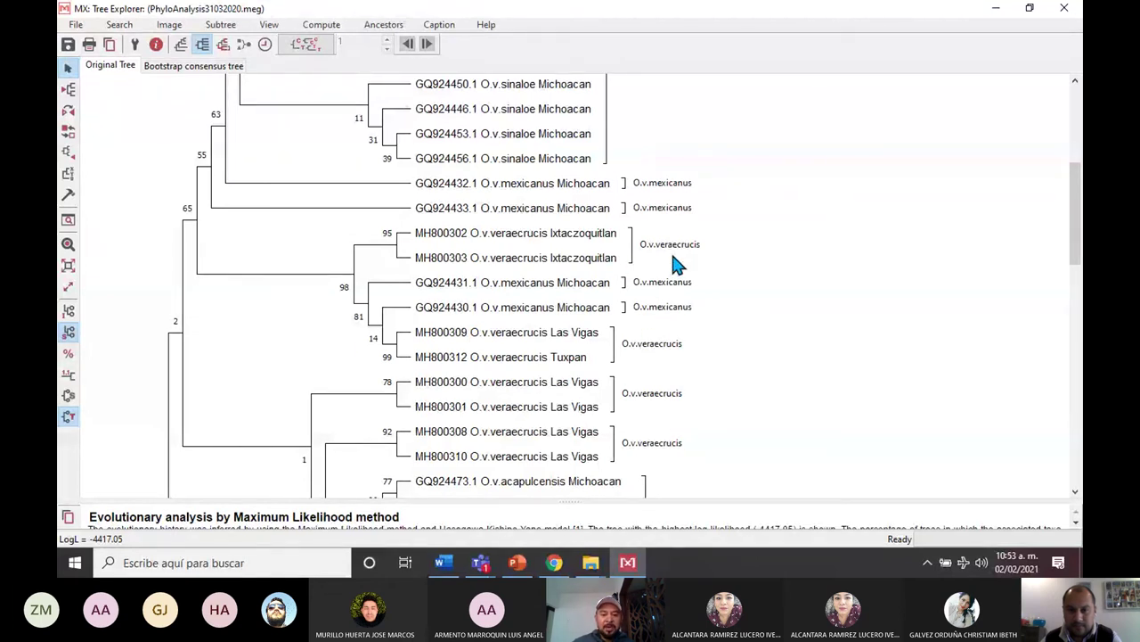
scroll(667, 298, "up", 3)
scroll(678, 228, "up", 1)
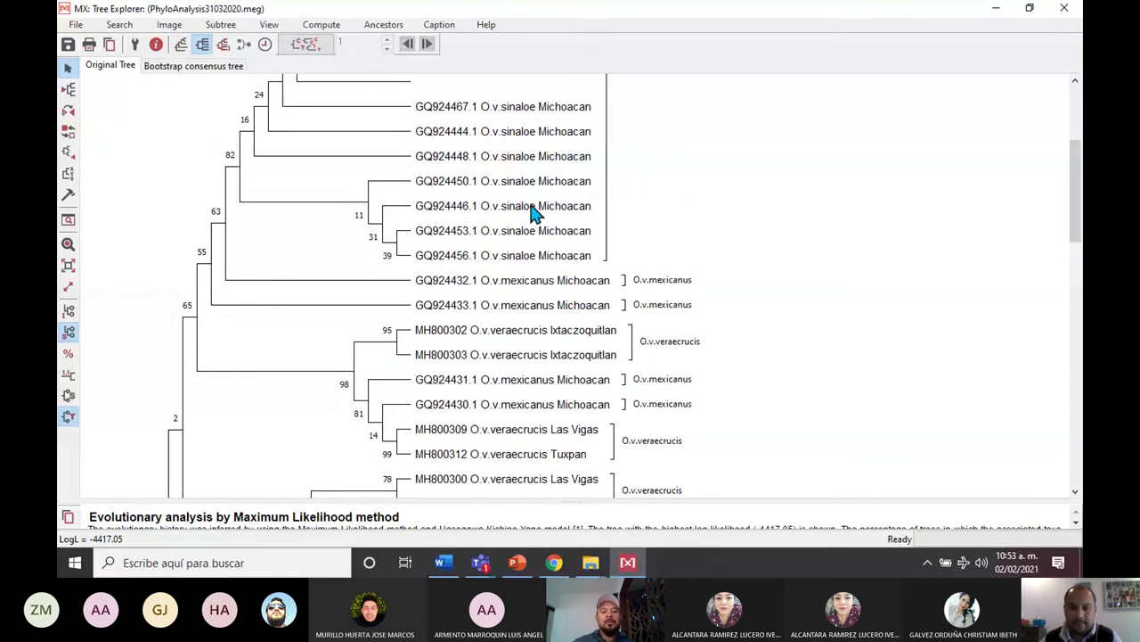
left_click_drag(1076, 191, 807, 204)
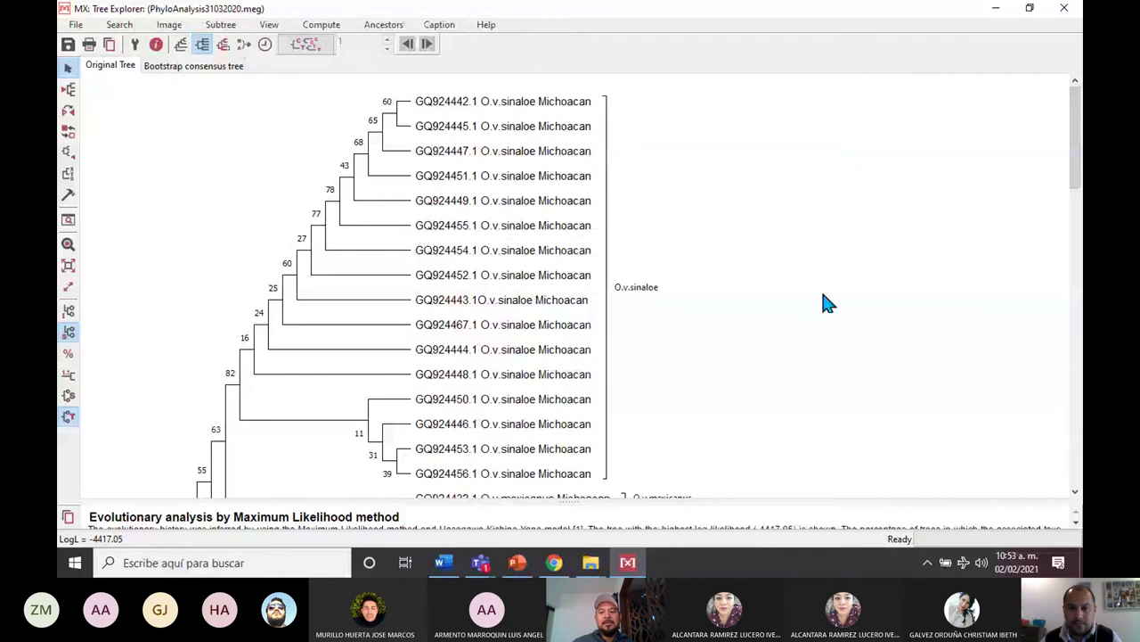
left_click_drag(1075, 134, 1075, 231)
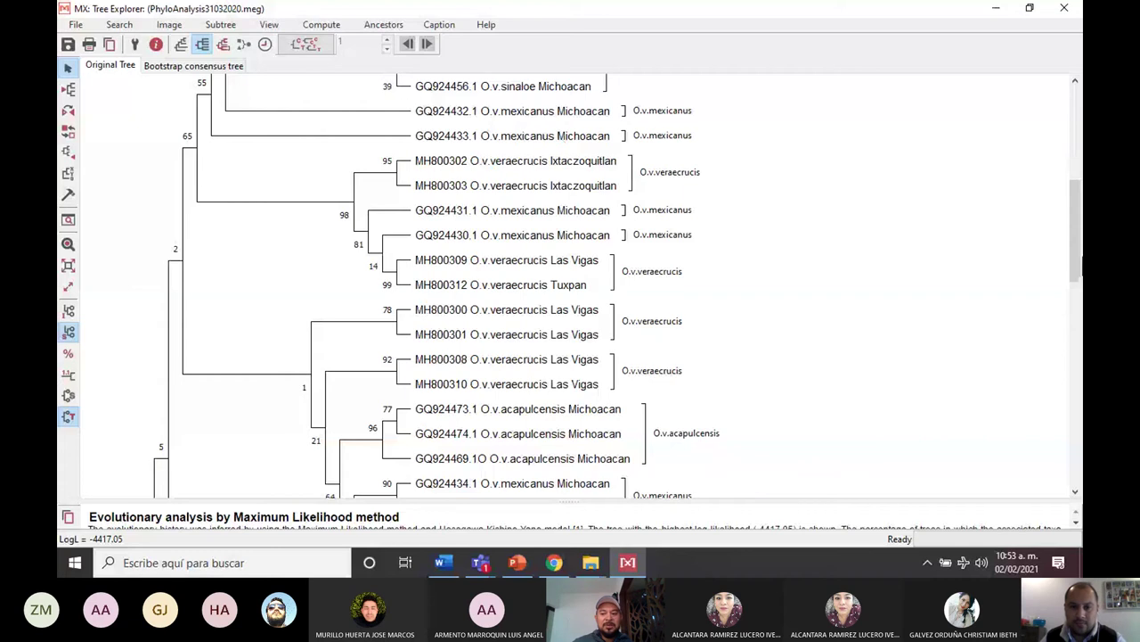
left_click_drag(1078, 231, 1025, 132)
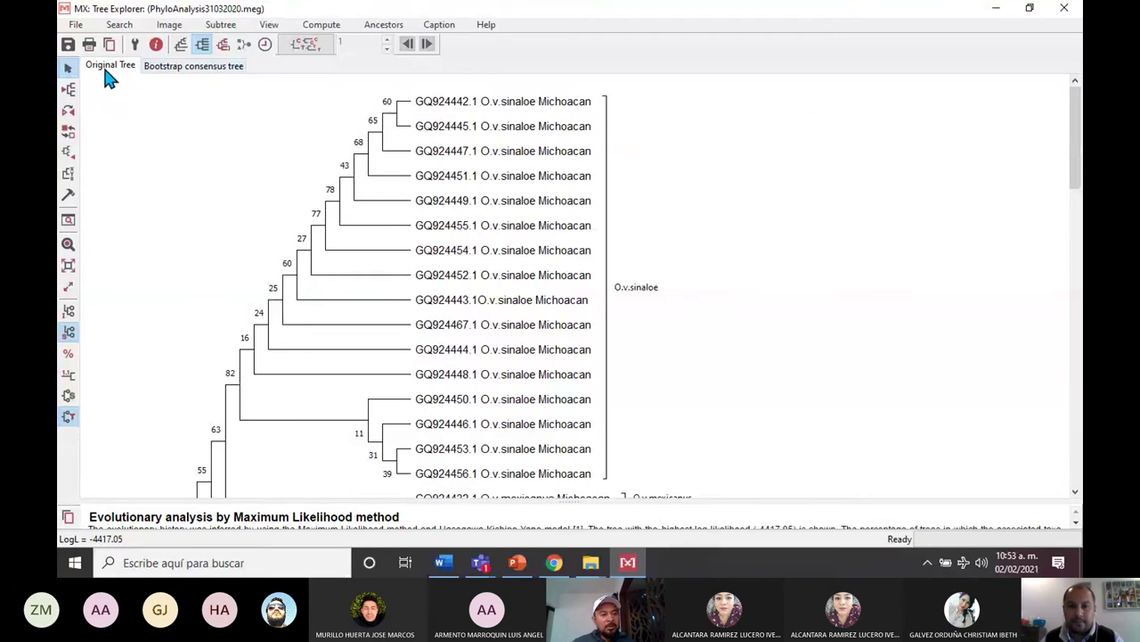
Step: Compare the original tree with the bootstrap consensus tree, leaving the consensus tree displayed
left_click(208, 70)
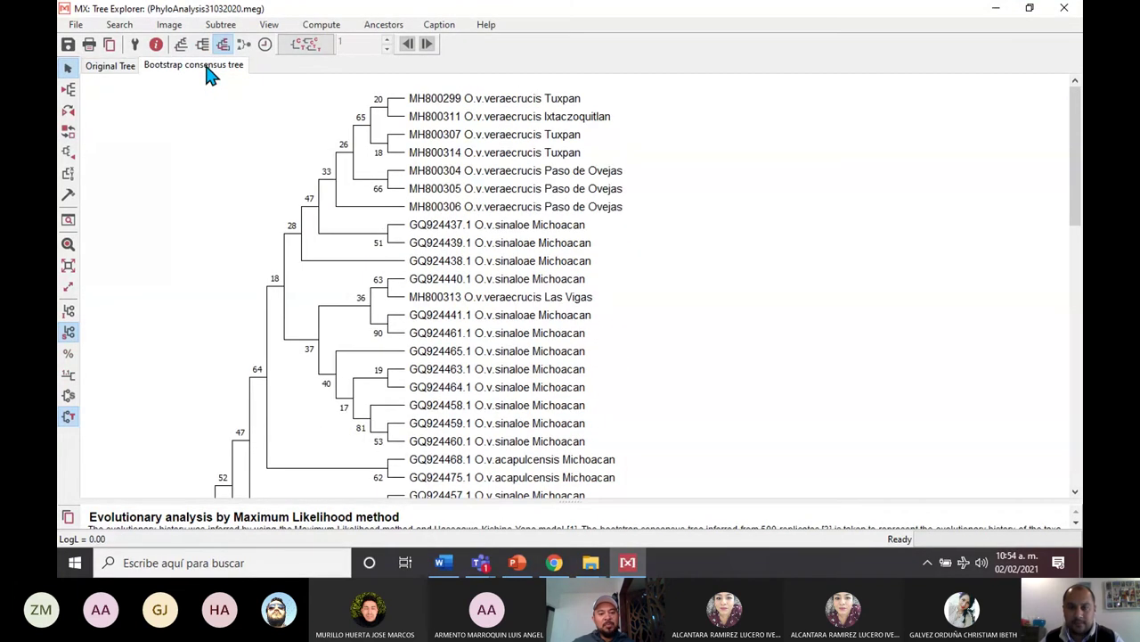
left_click(113, 70)
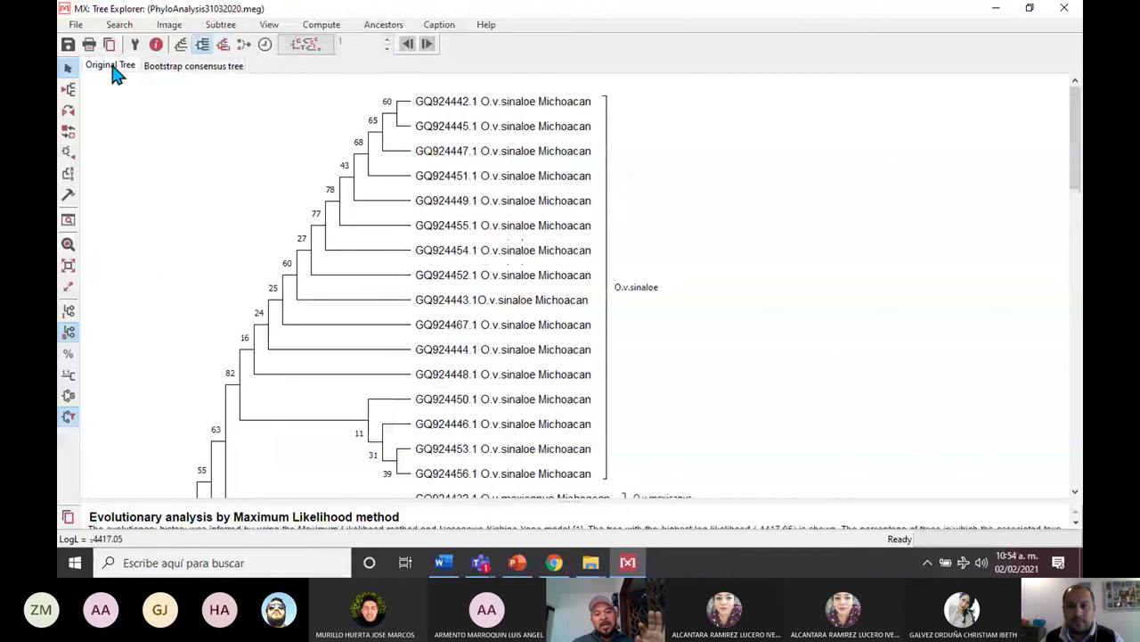
left_click(190, 65)
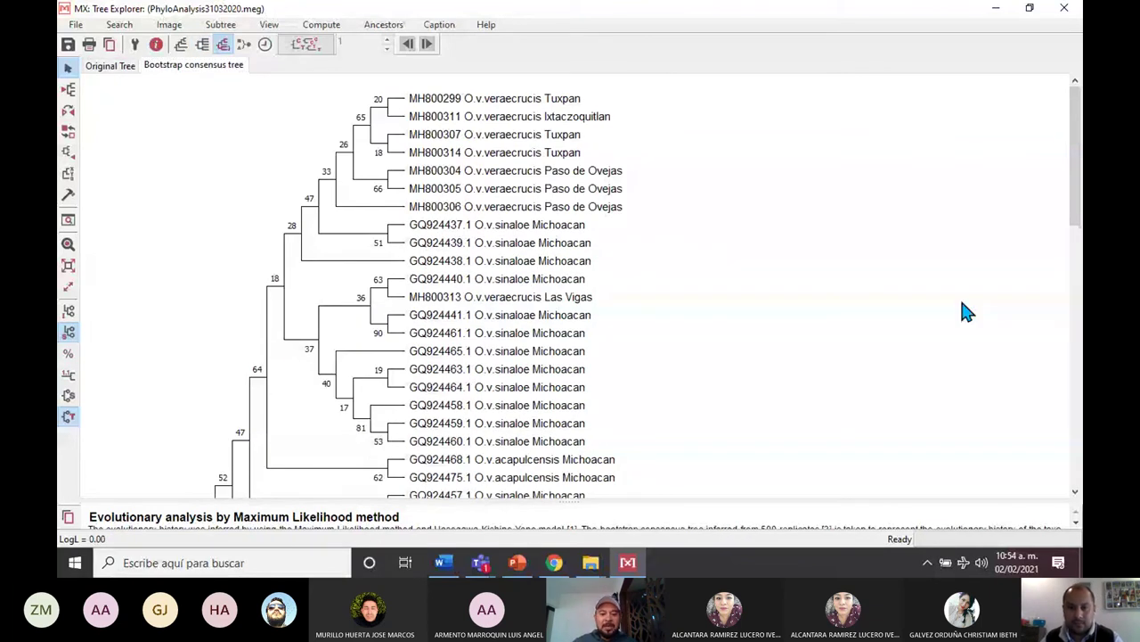
mouse_move(1075, 178)
left_mouse_down()
mouse_move(1074, 197)
mouse_move(1074, 179)
left_mouse_up()
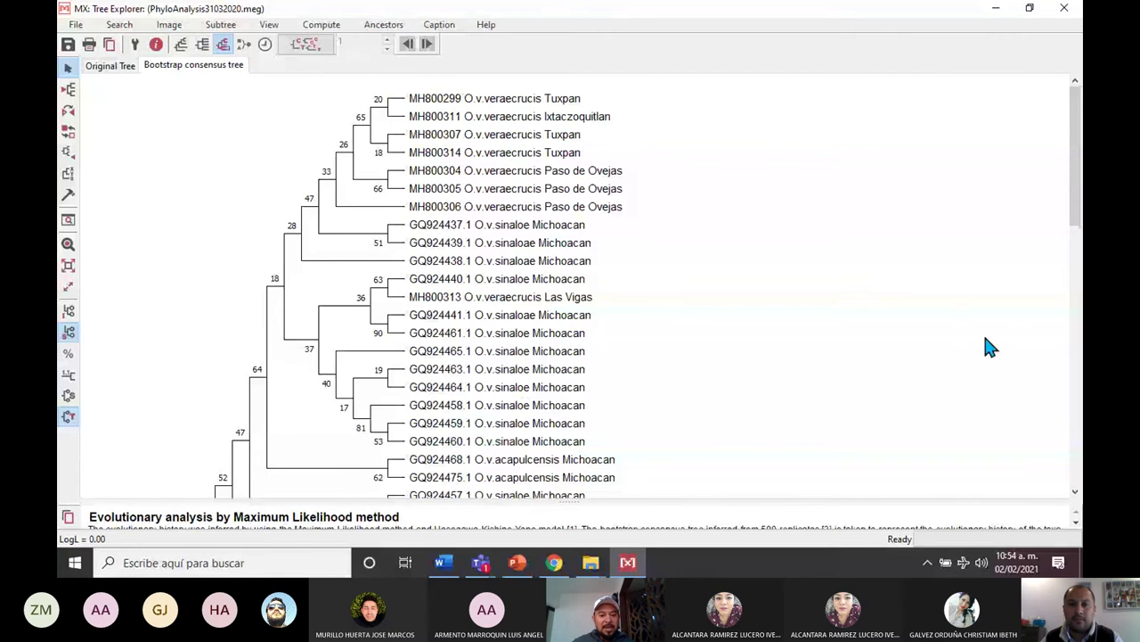
Step: Examine the consensus tree's clades and bootstrap values down through the outgroup, O.v.acapulcensis, O.v.veraecrucis and O.v.mexicanus sequences
scroll(989, 346, "down", 4)
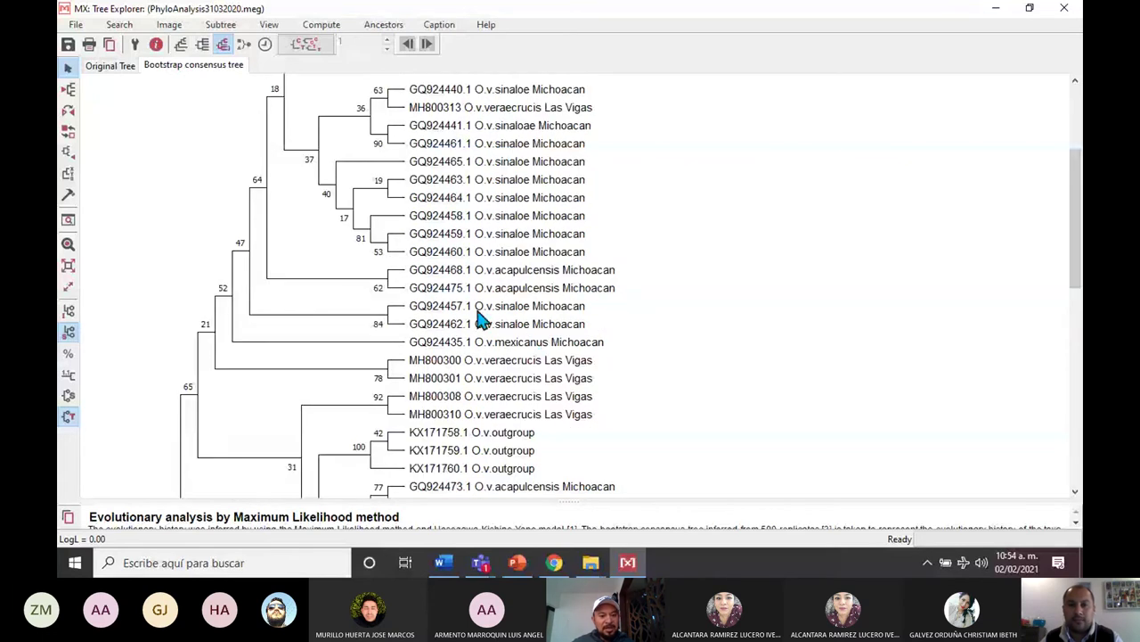
left_click_drag(1075, 254, 1075, 357)
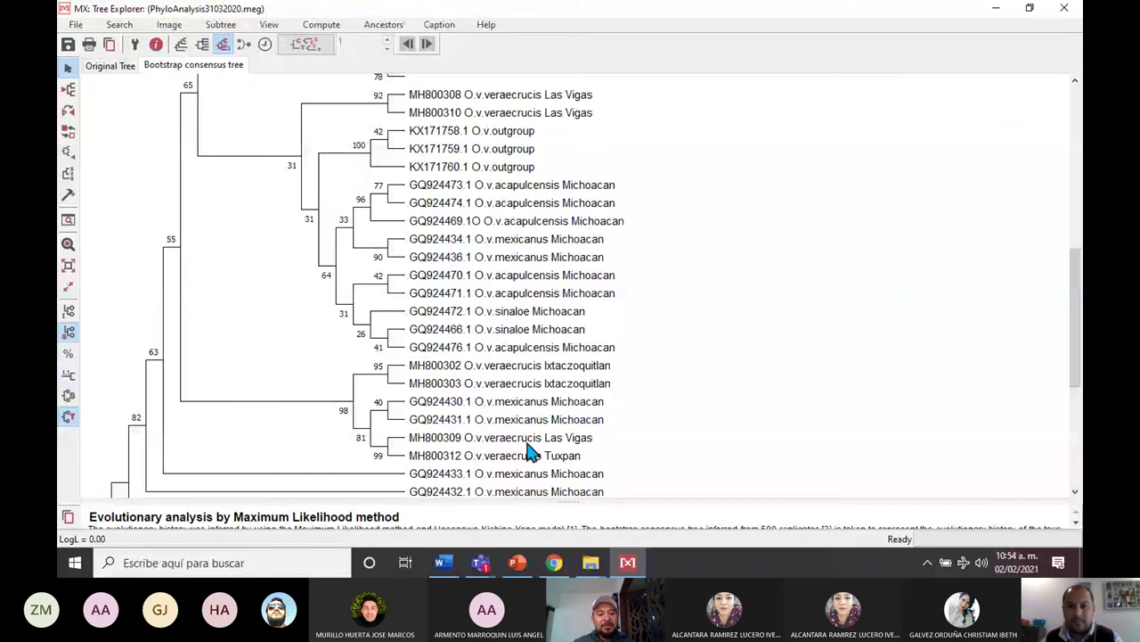
scroll(597, 441, "up", 1)
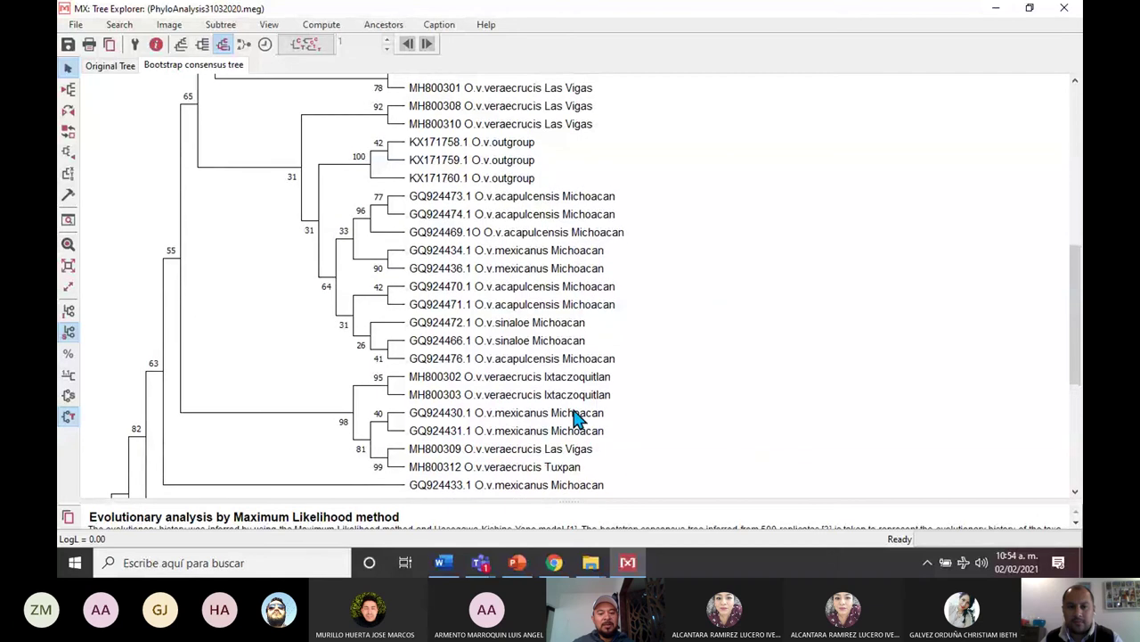
scroll(541, 347, "down", 1)
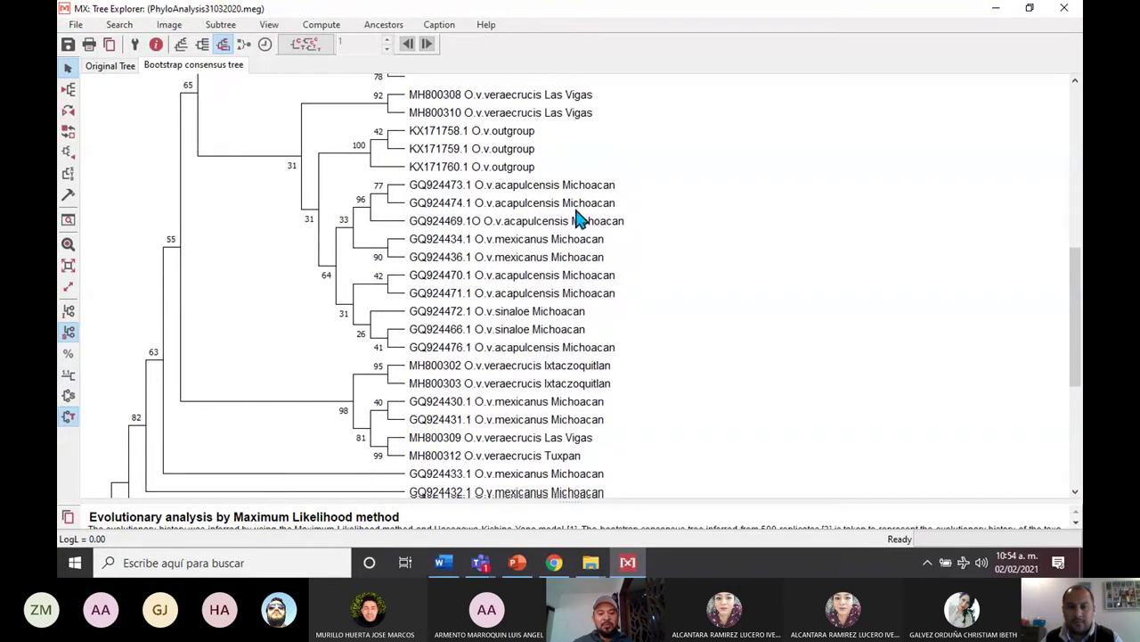
scroll(553, 214, "up", 1)
Step: Show the deer subspecies map full screen in PowerPoint and compare it with the bootstrap consensus tree in MEGA
left_click(556, 561)
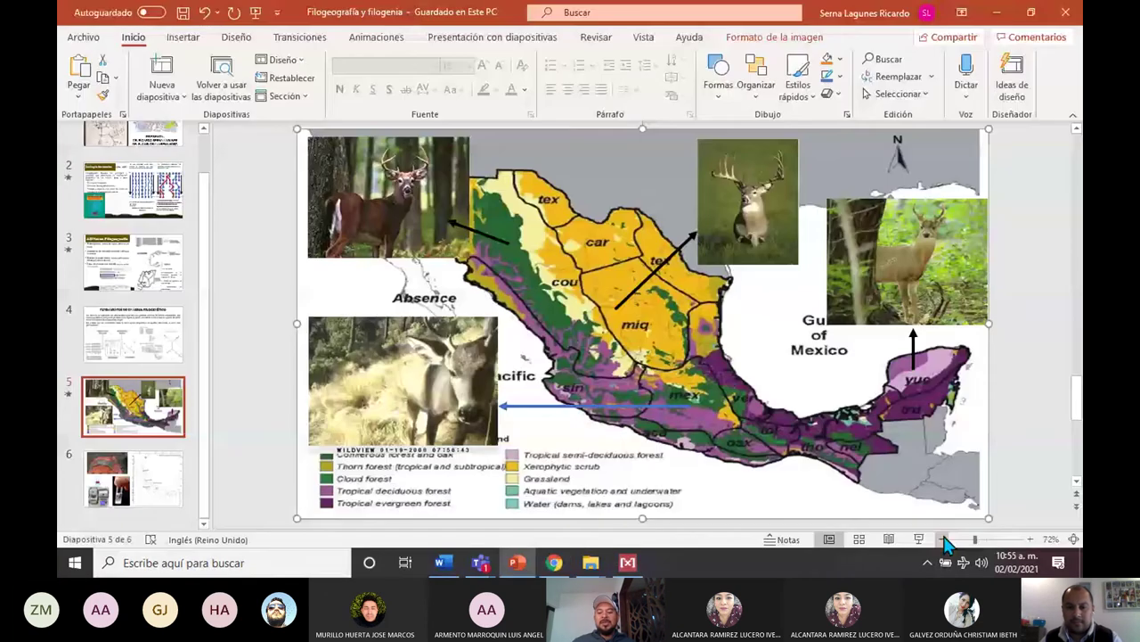
left_click(945, 539)
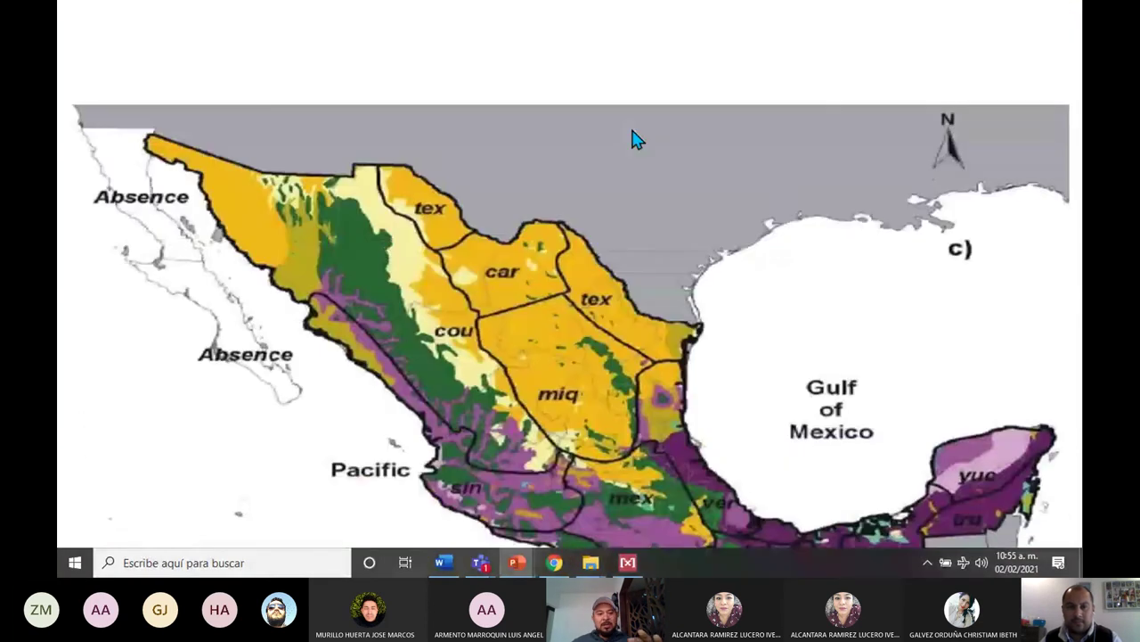
scroll(635, 138, "down", 3)
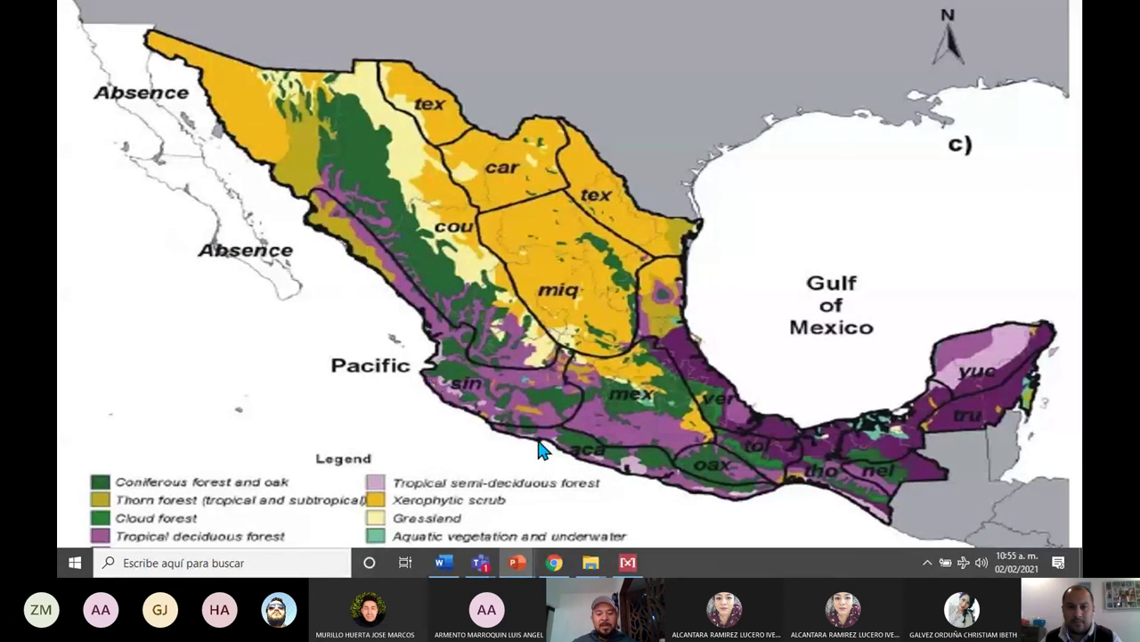
left_click(629, 561)
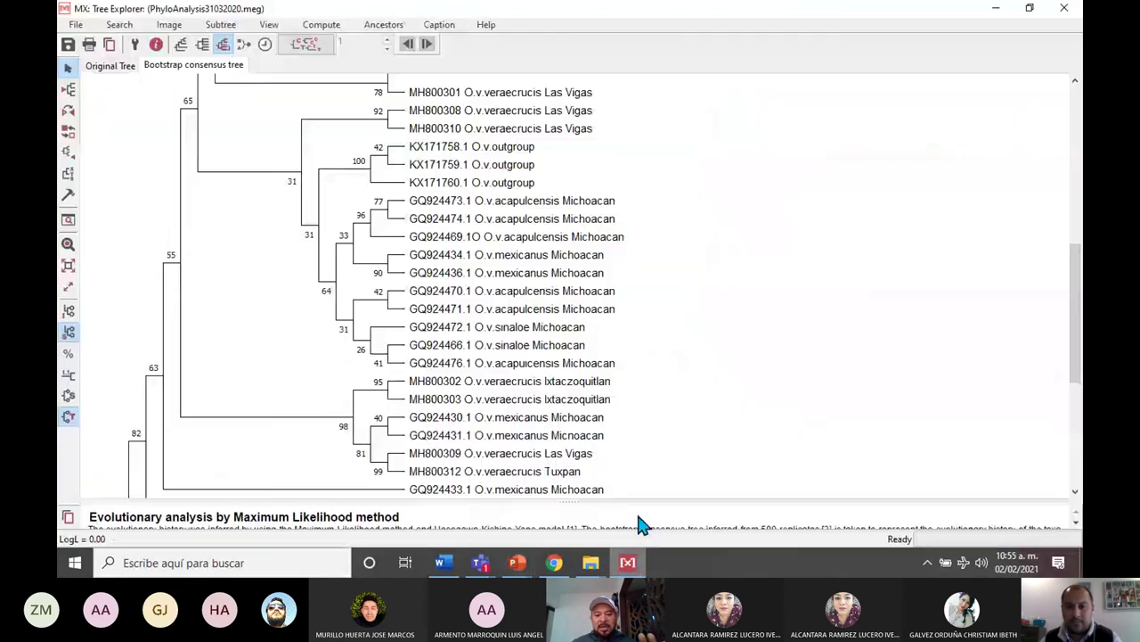
left_click(628, 563)
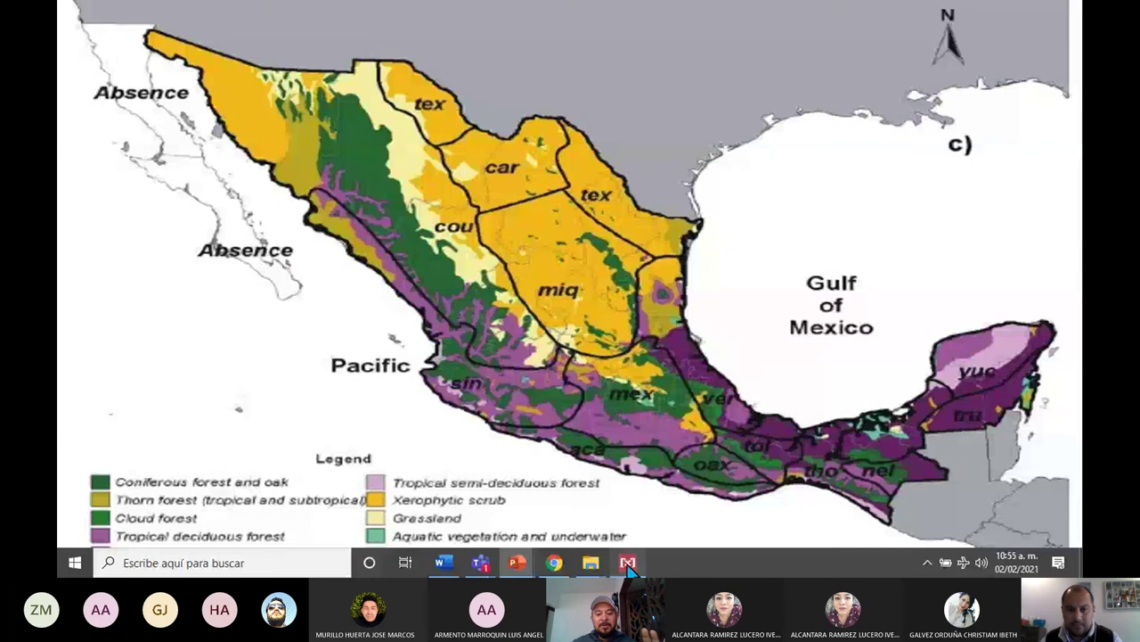